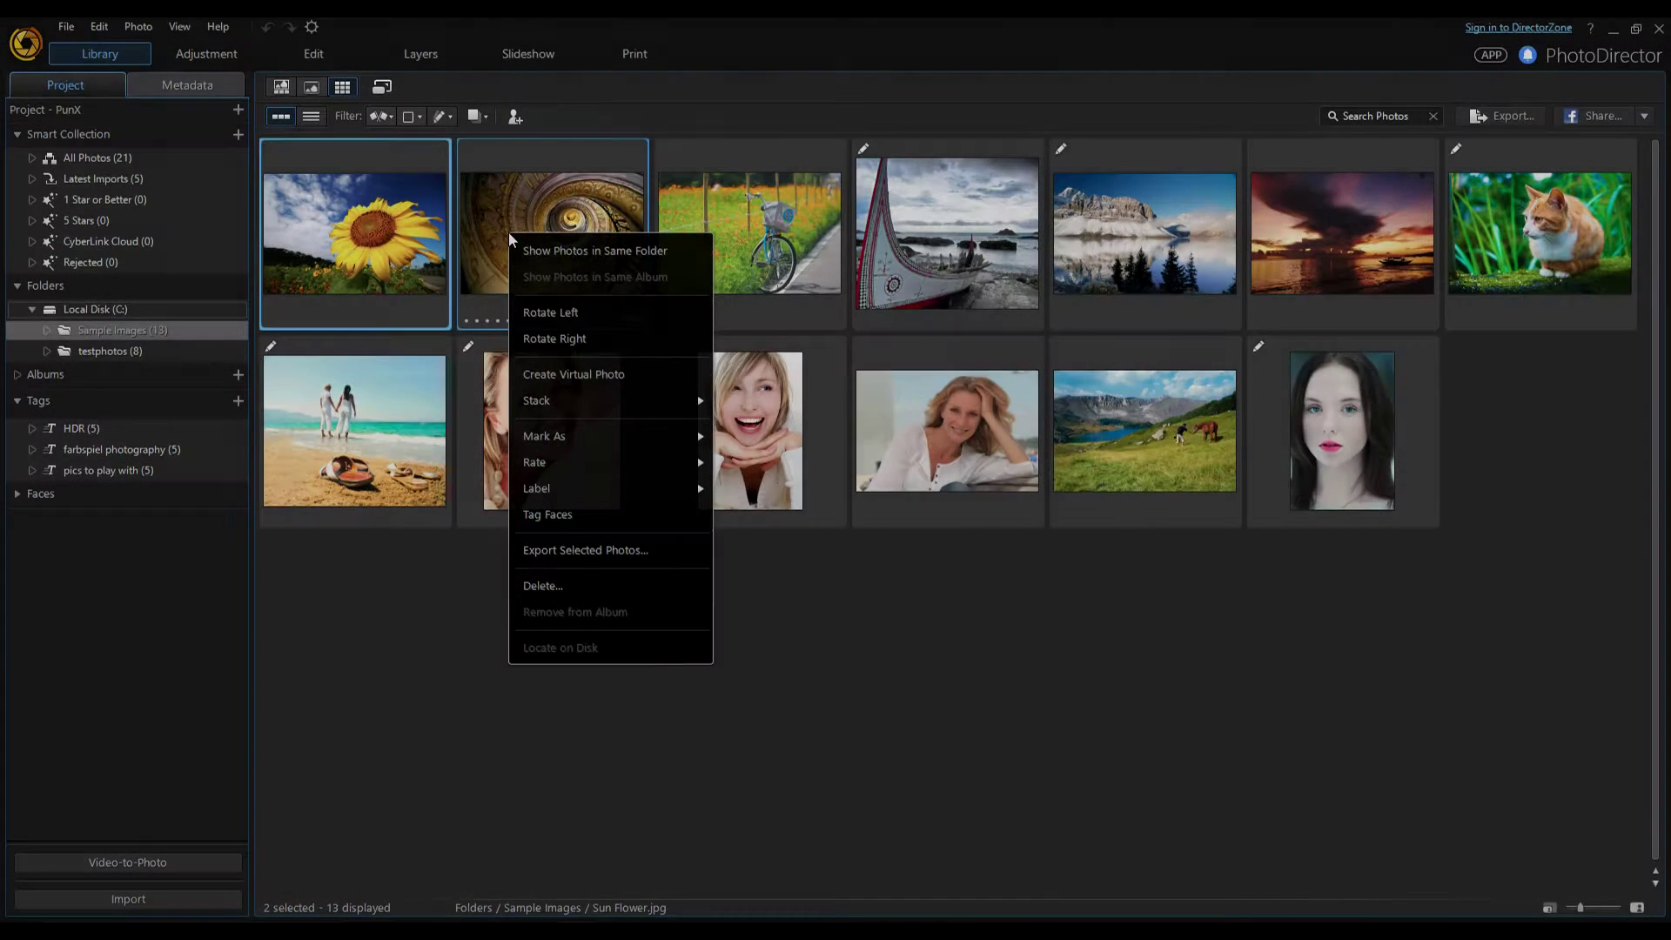
Rate the selected sunflower and spiral staircase photos 4 stars.
mouse_move(566, 461)
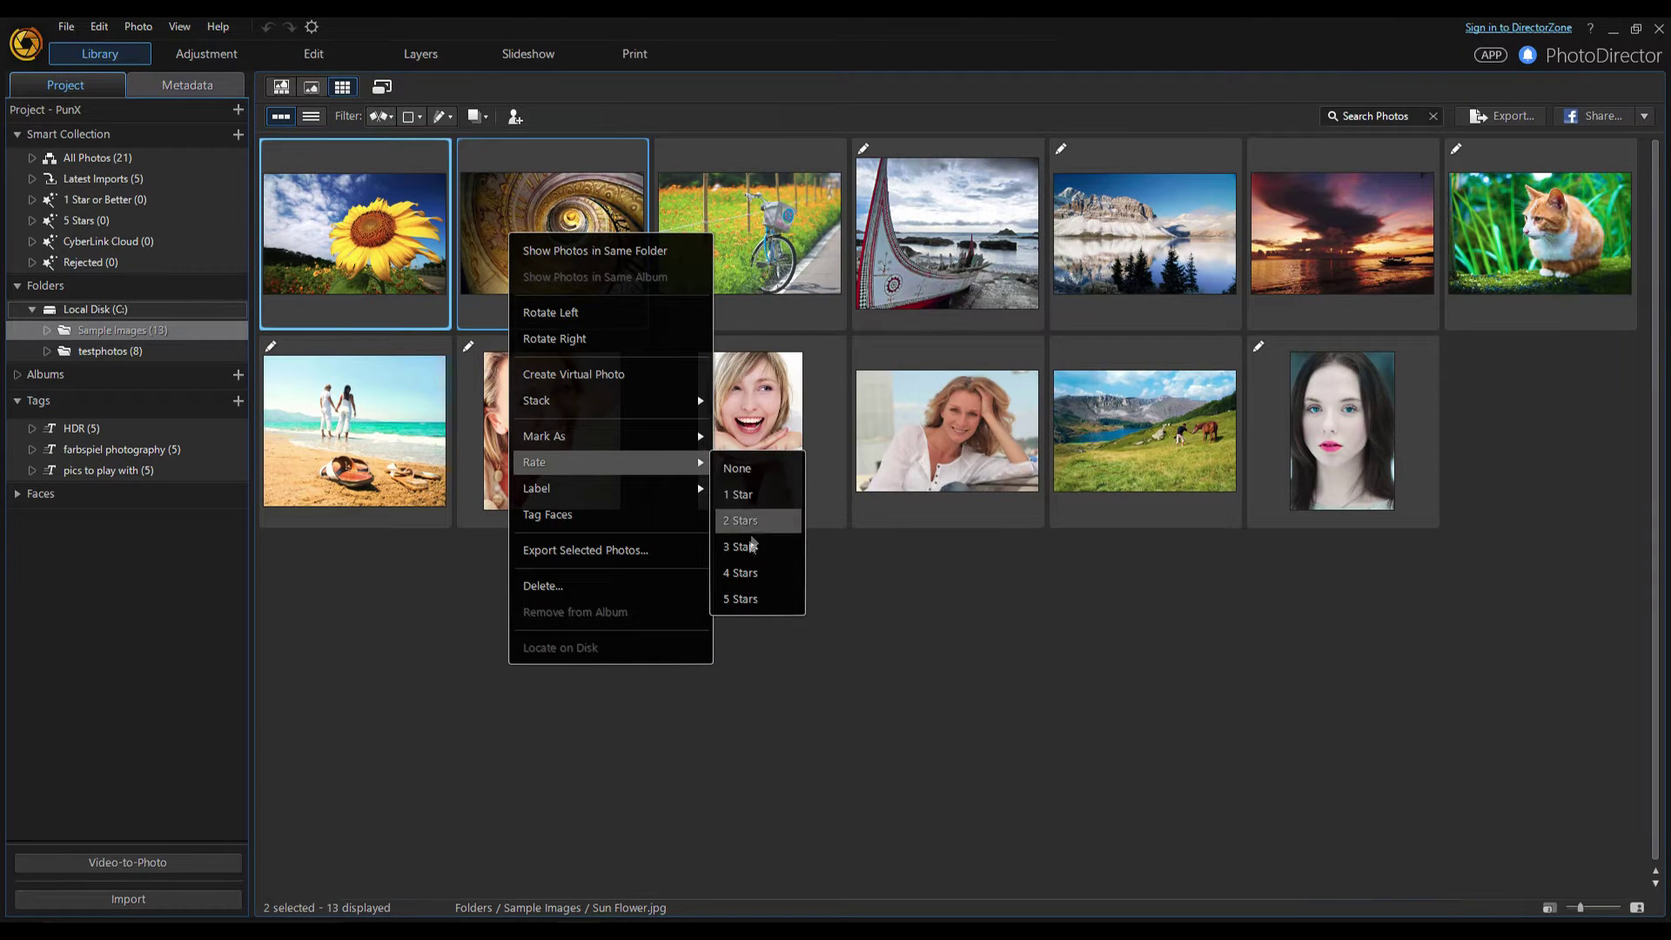
click(744, 572)
Label the bicycle photo and the boat photo red.
click(715, 247)
ctrl+click(926, 254)
right_click(927, 248)
mouse_move(975, 503)
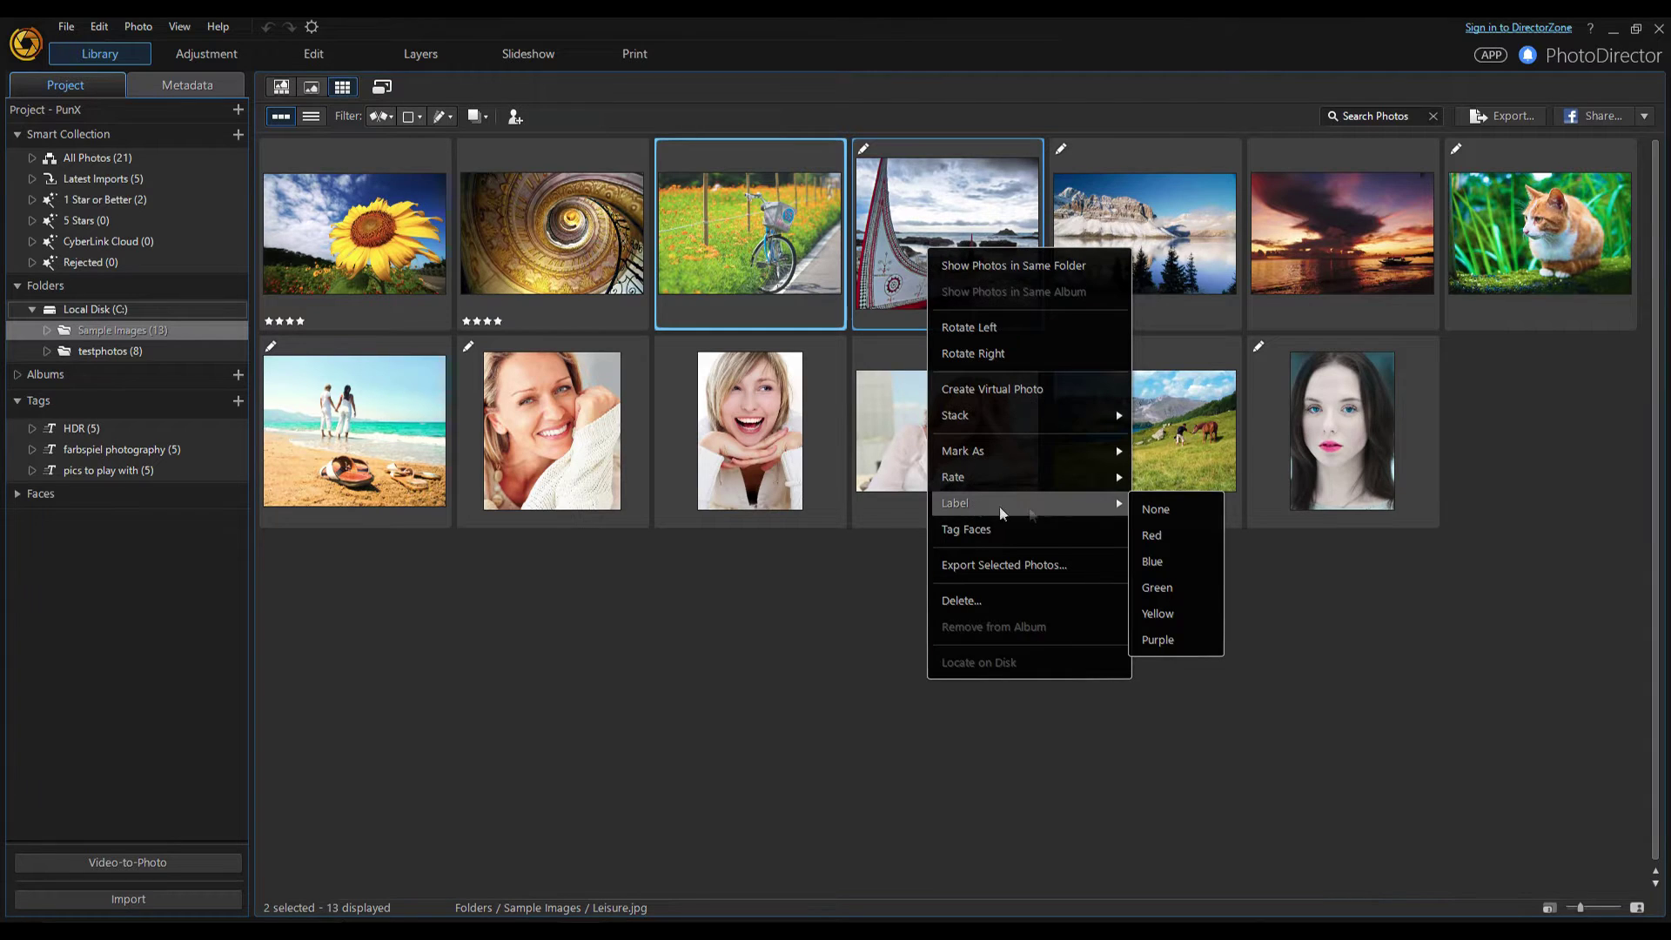
click(1163, 533)
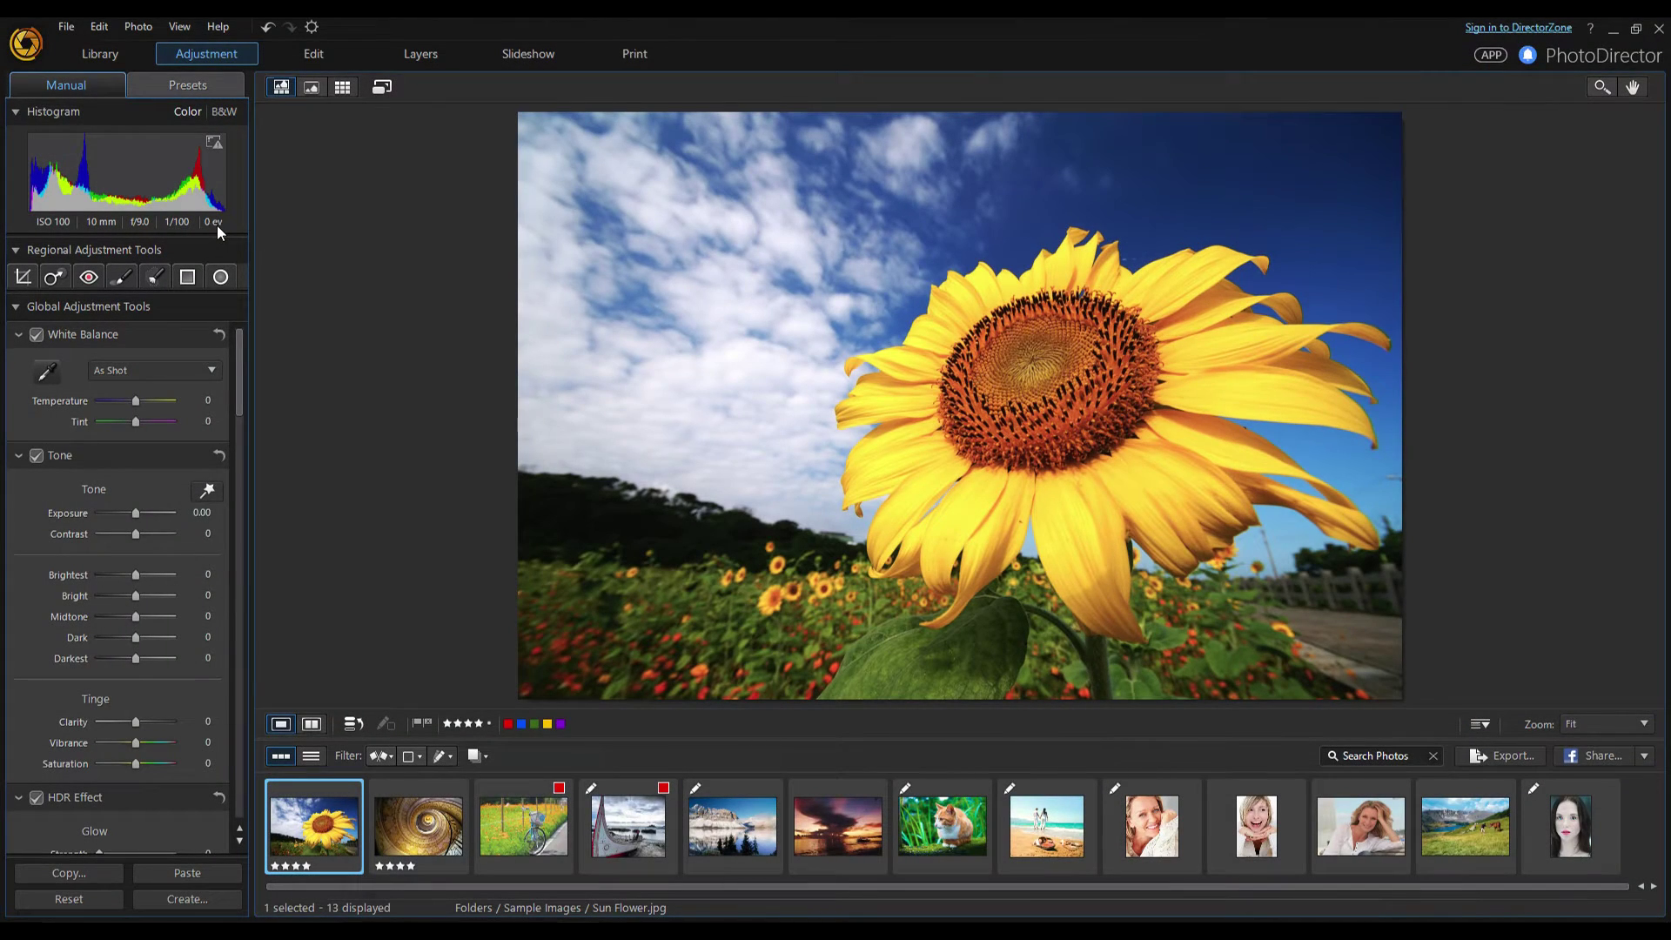
Straighten the sunflower photo with a crop angle of about -3.22, crop in its left edge and apply the crop.
click(23, 277)
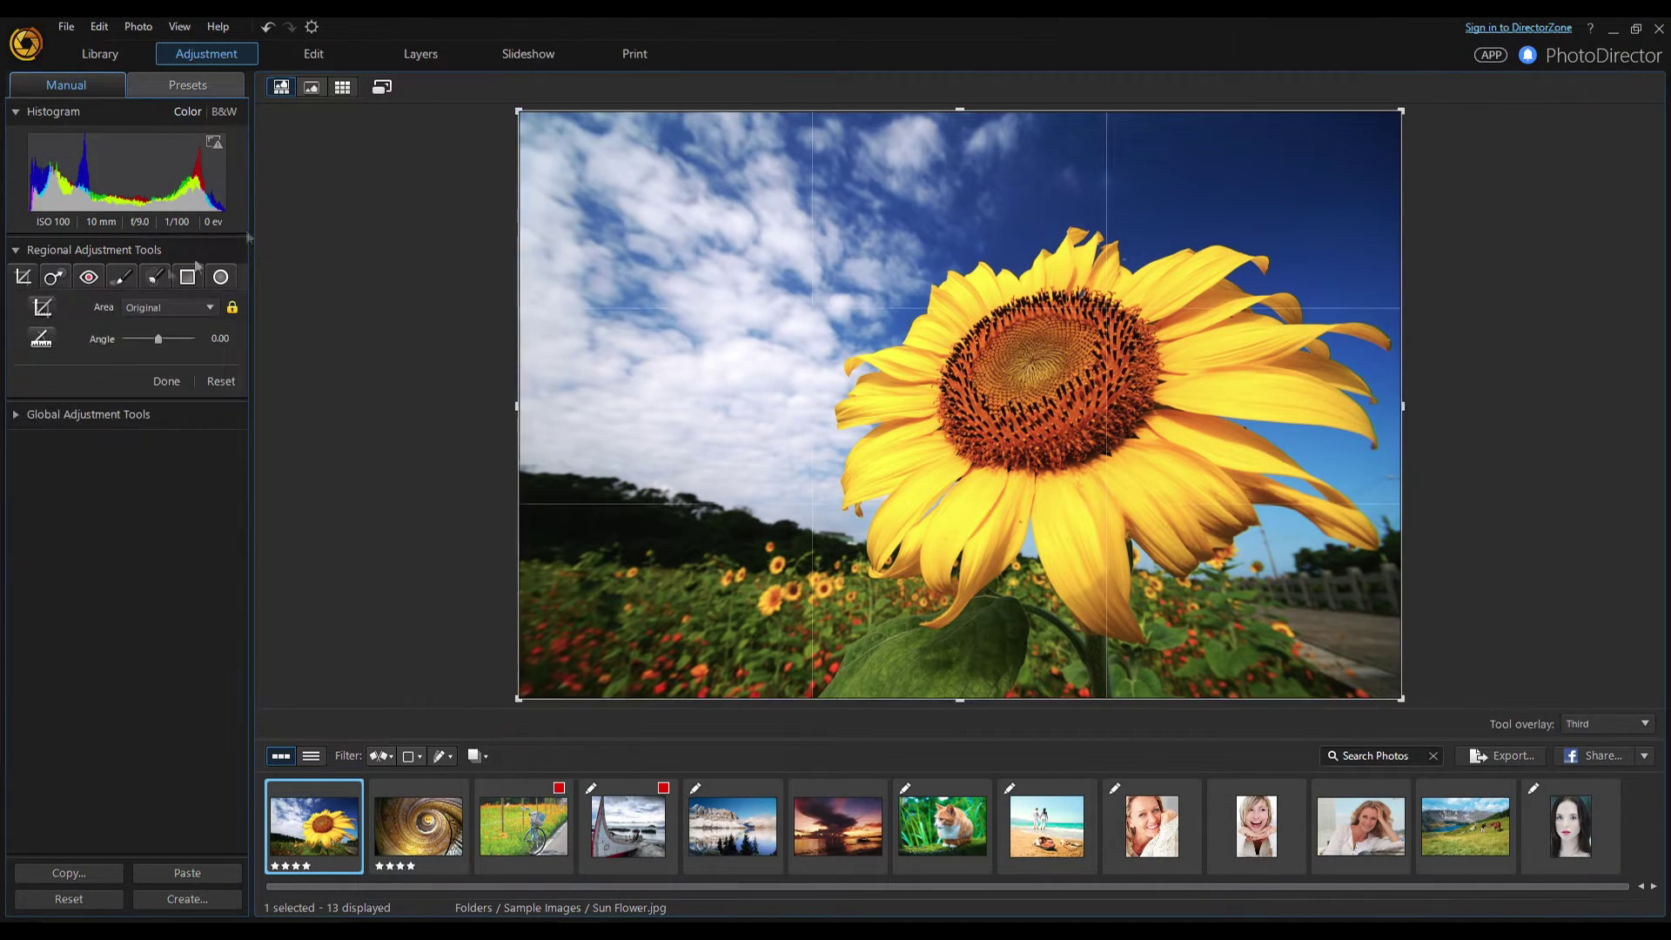
drag(507, 113, 497, 141)
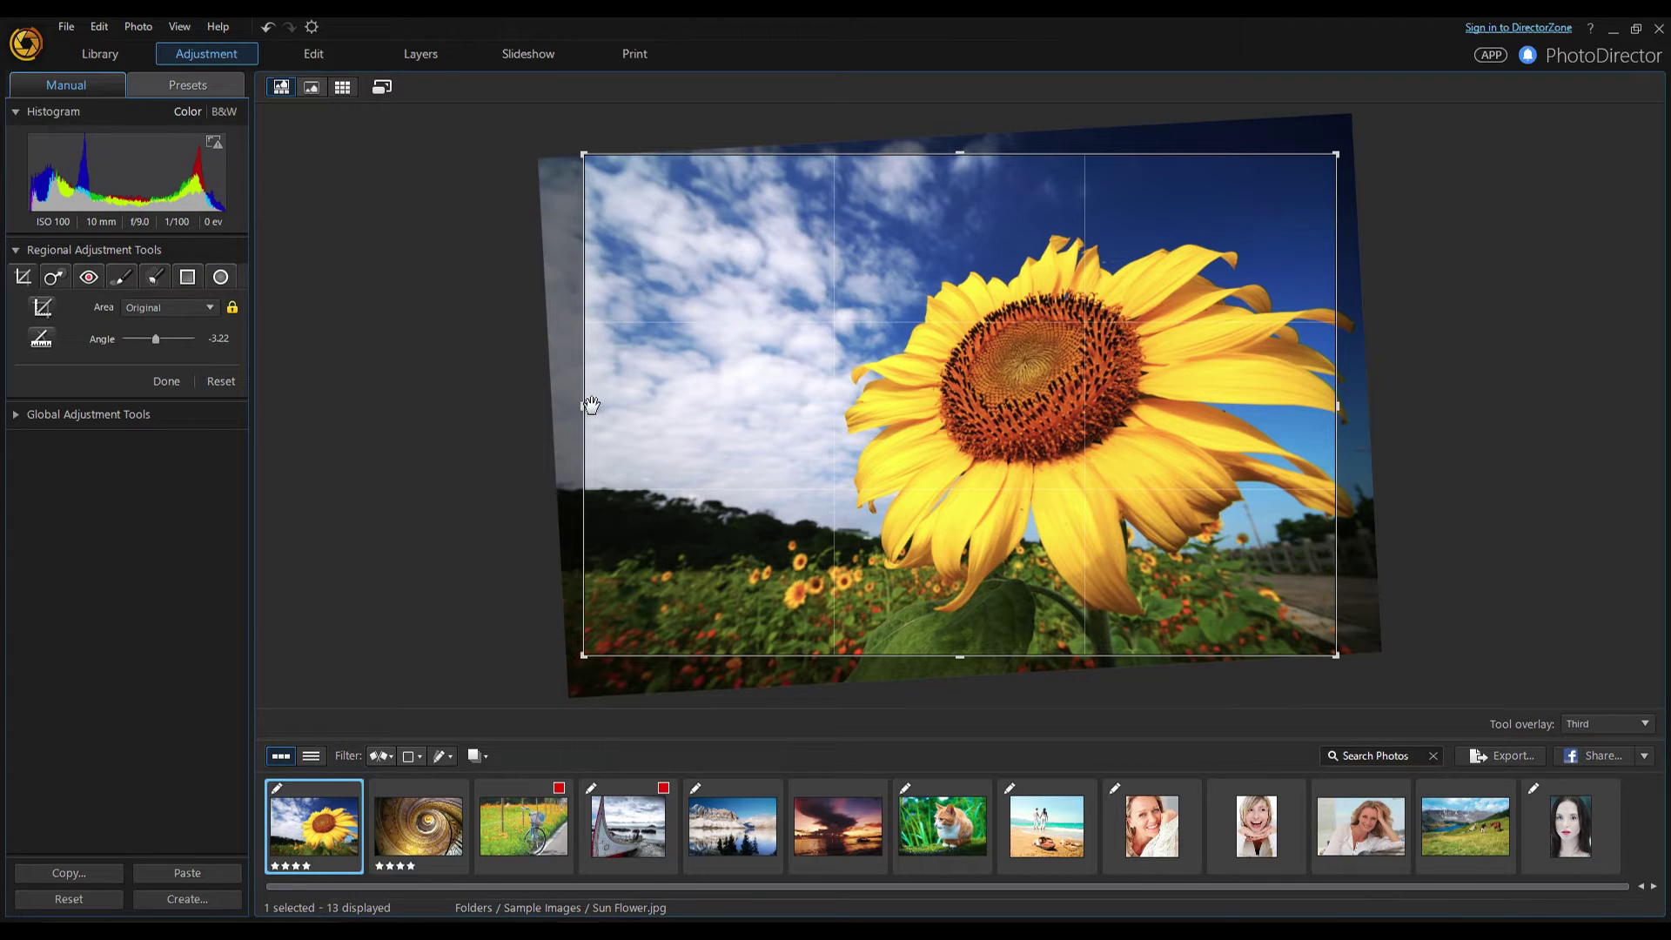
drag(585, 406, 630, 406)
key(Return)
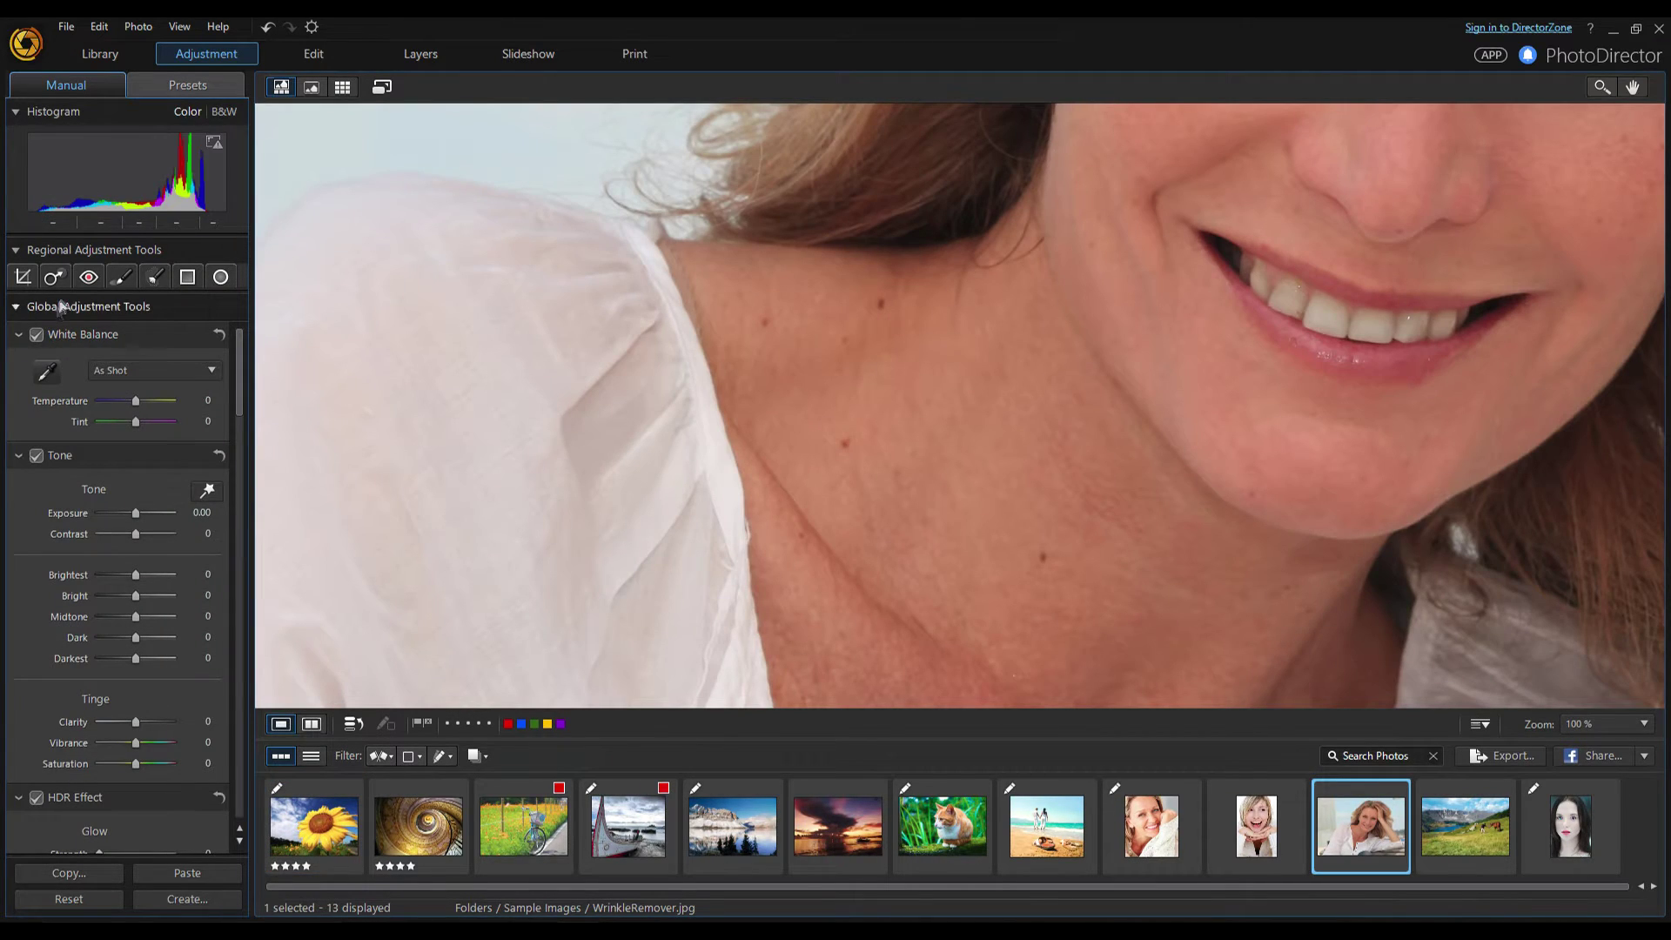
Heal the small blemishes on the woman's neck and shoulder with the Heal tool at size 7.
click(56, 279)
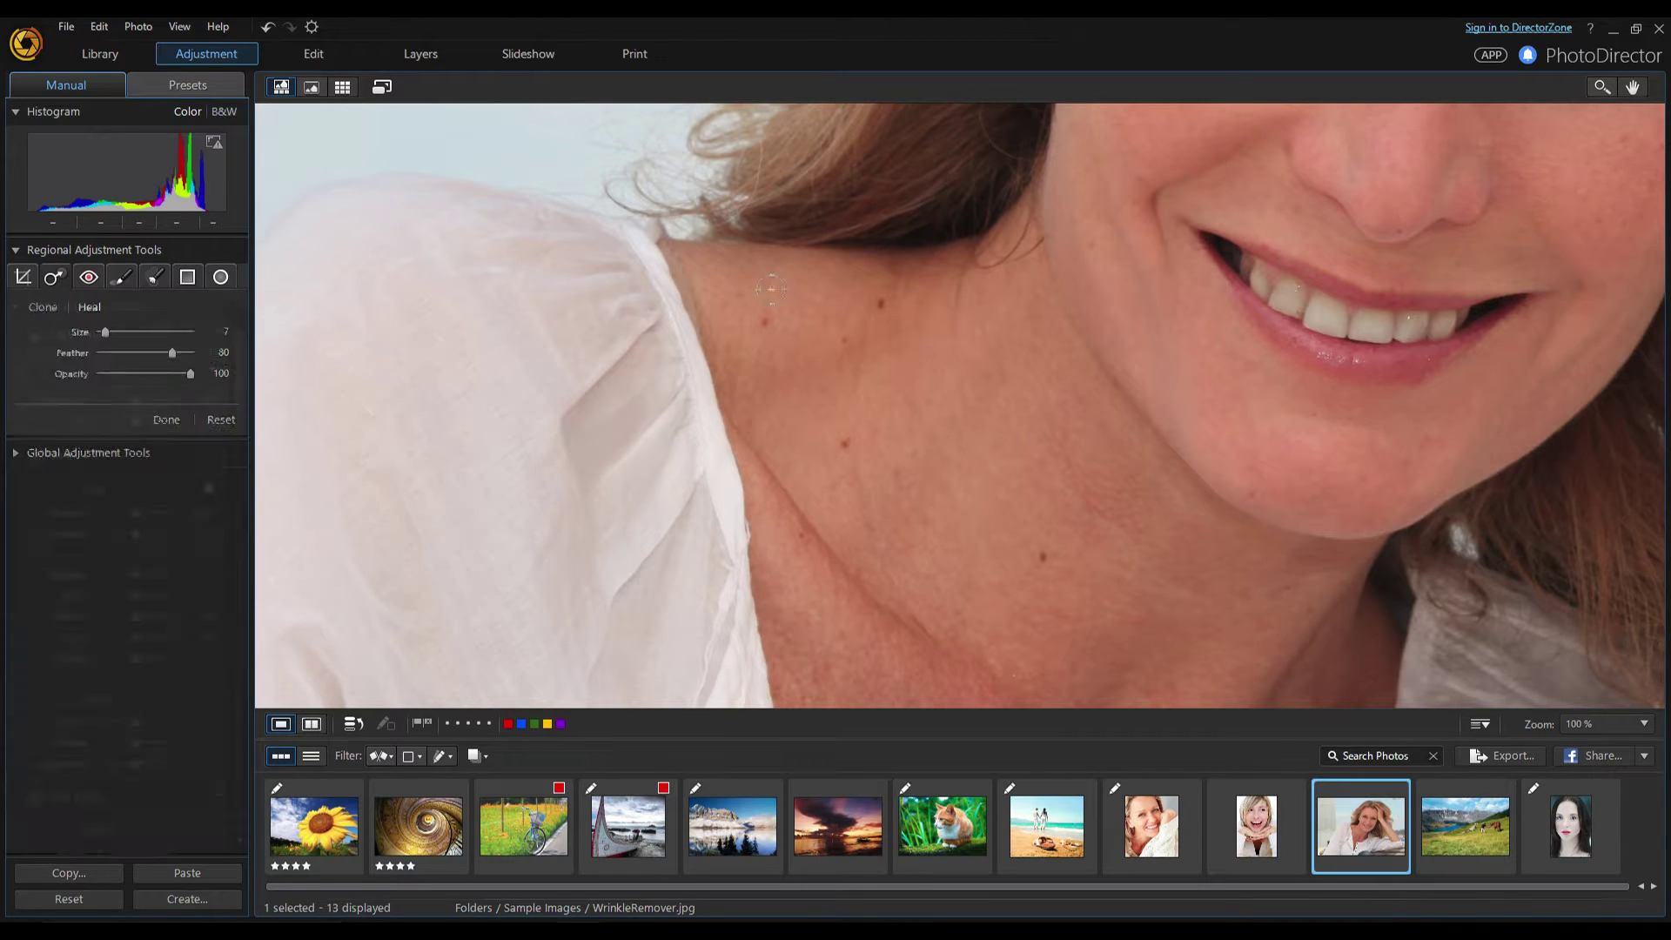
click(763, 327)
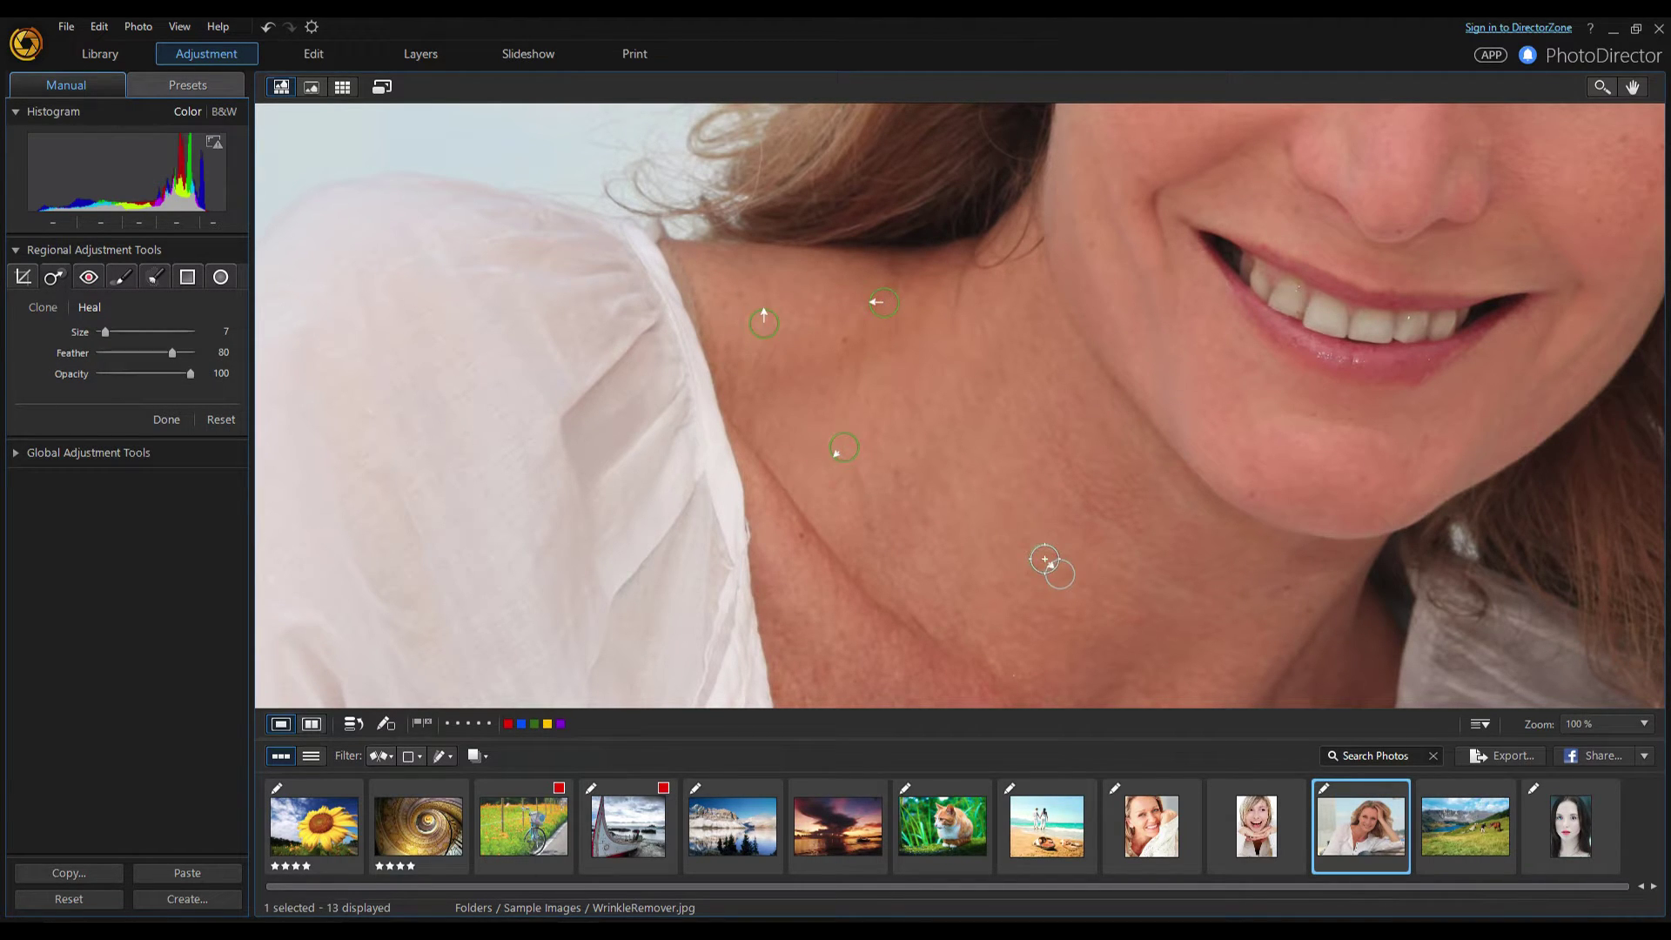
key(Escape)
click(777, 478)
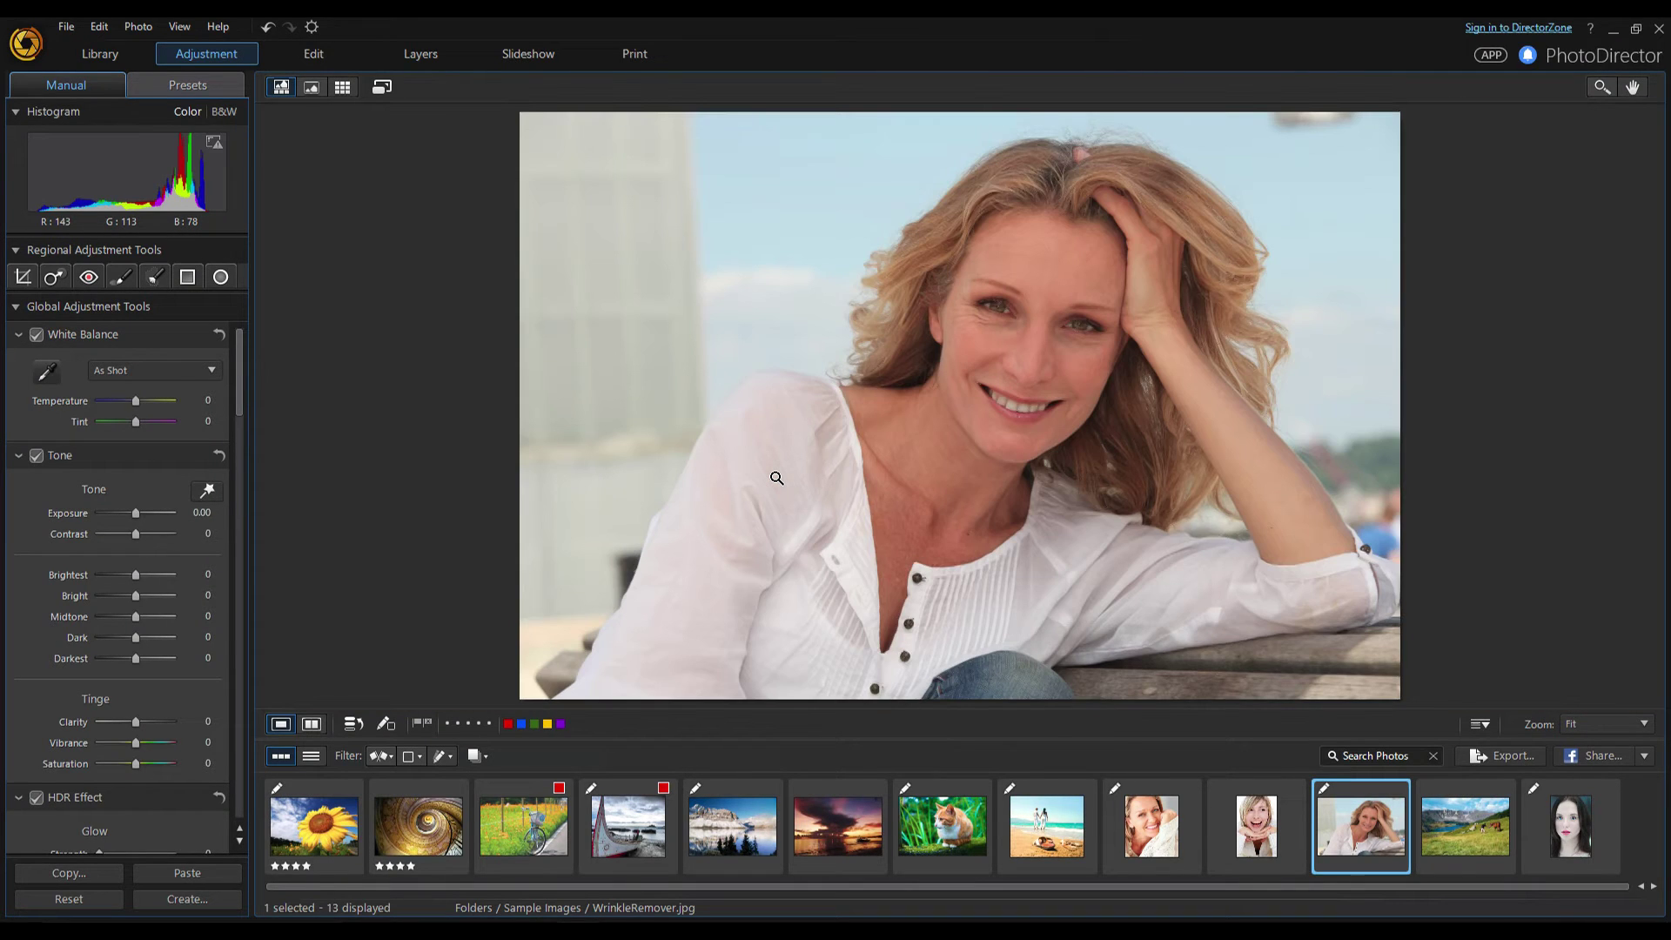
Paint an adjustment mask over the lips in the pale-skinned portrait and boost the colour saturation within it.
mouse_move(1196, 525)
mouse_down()
mouse_move(1114, 488)
mouse_move(1236, 548)
mouse_move(1384, 557)
mouse_move(1428, 505)
mouse_up()
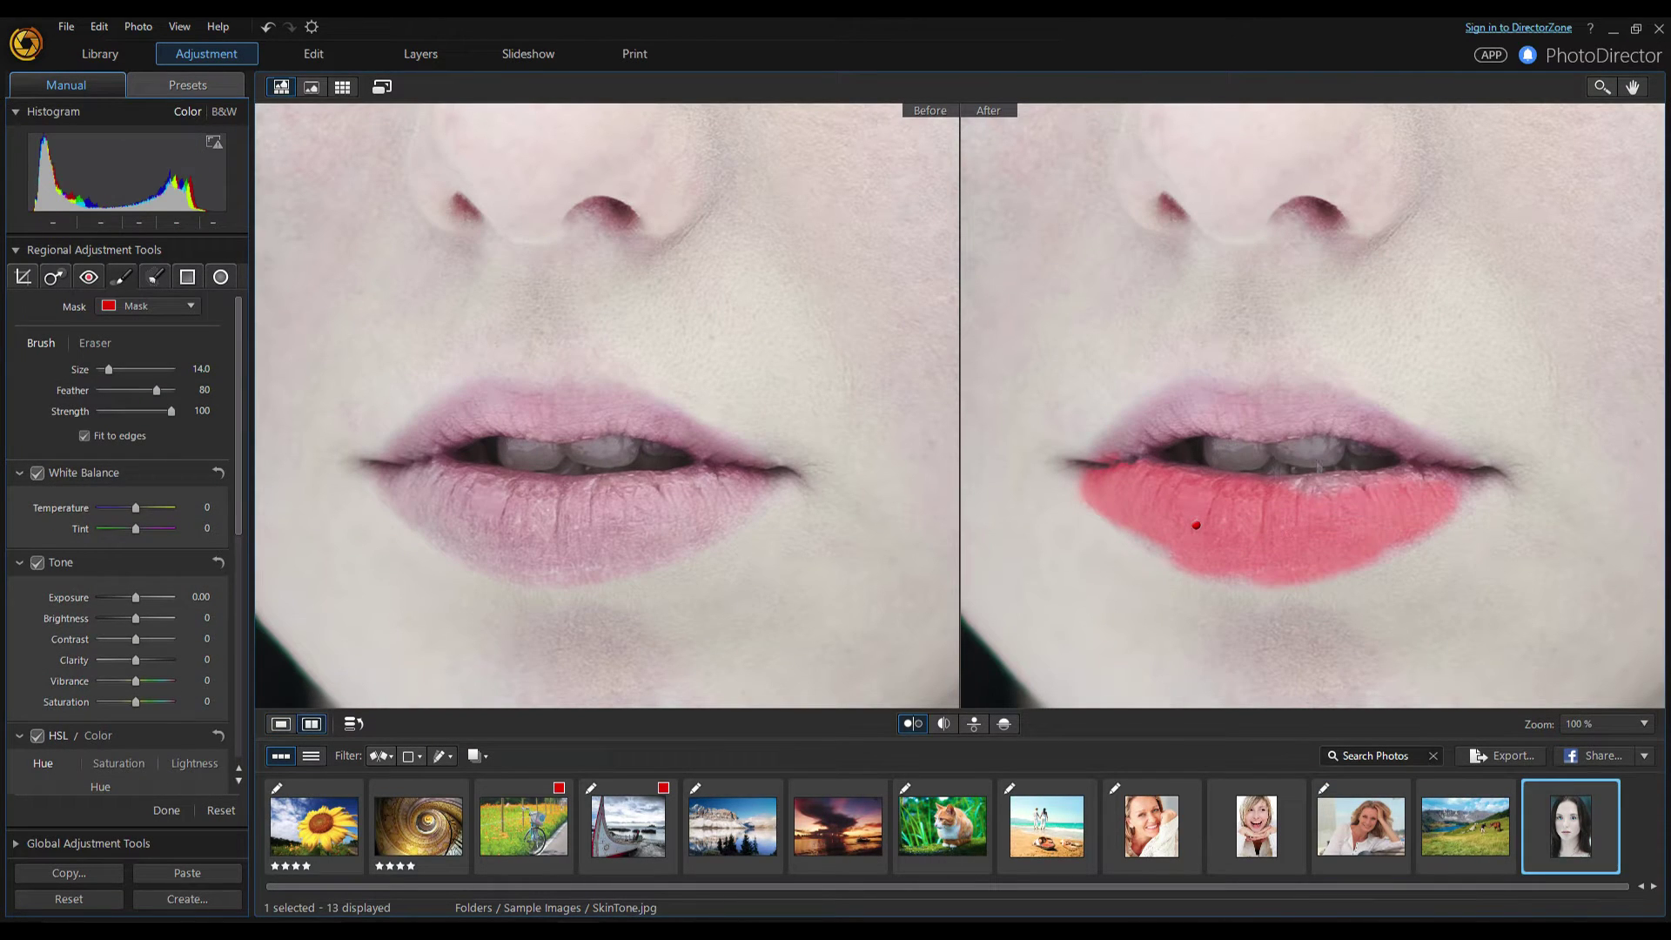
mouse_move(1123, 436)
mouse_down()
mouse_move(1319, 418)
mouse_move(1106, 395)
mouse_up()
drag(1344, 508, 1352, 398)
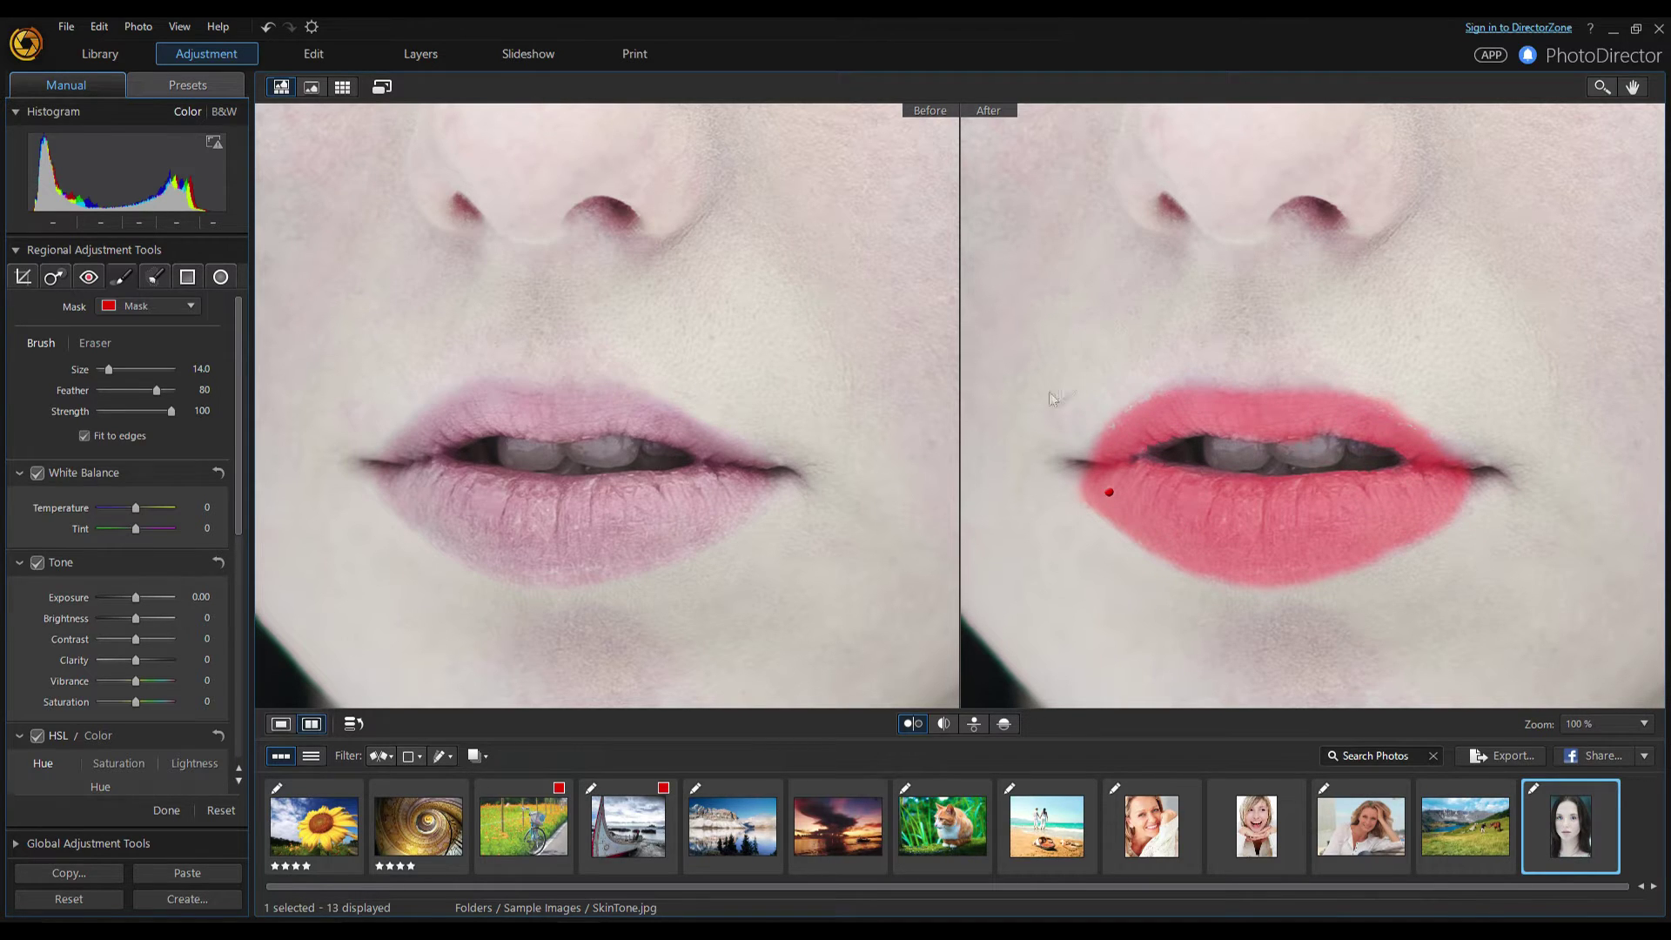
drag(136, 702, 167, 681)
click(166, 810)
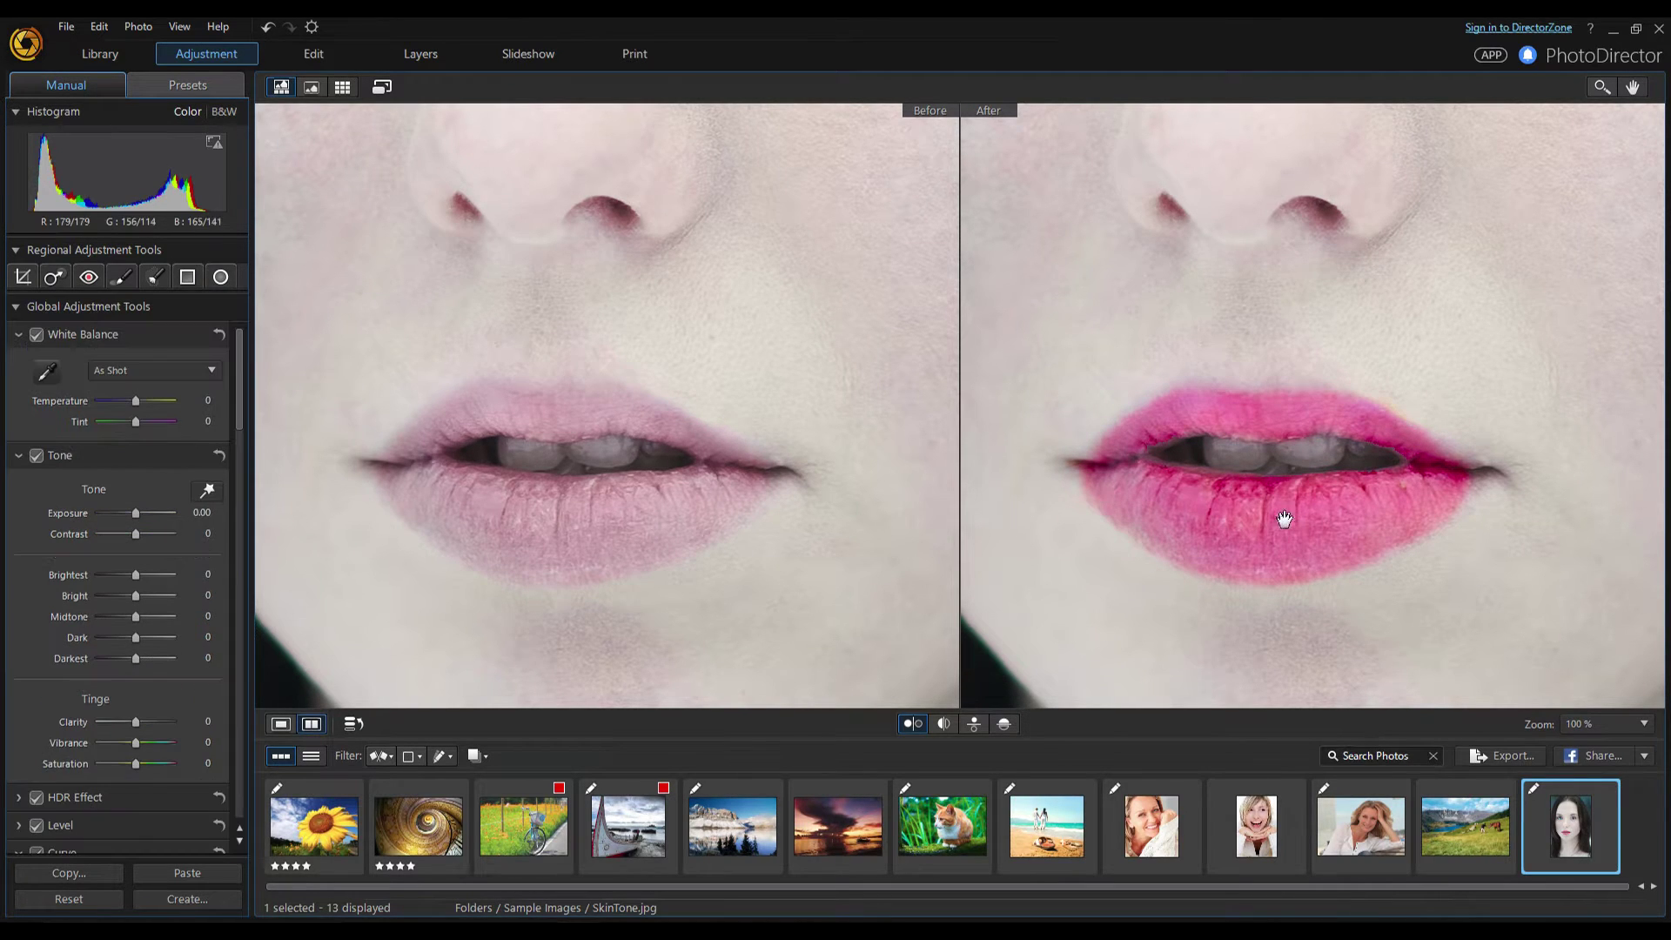
click(1284, 520)
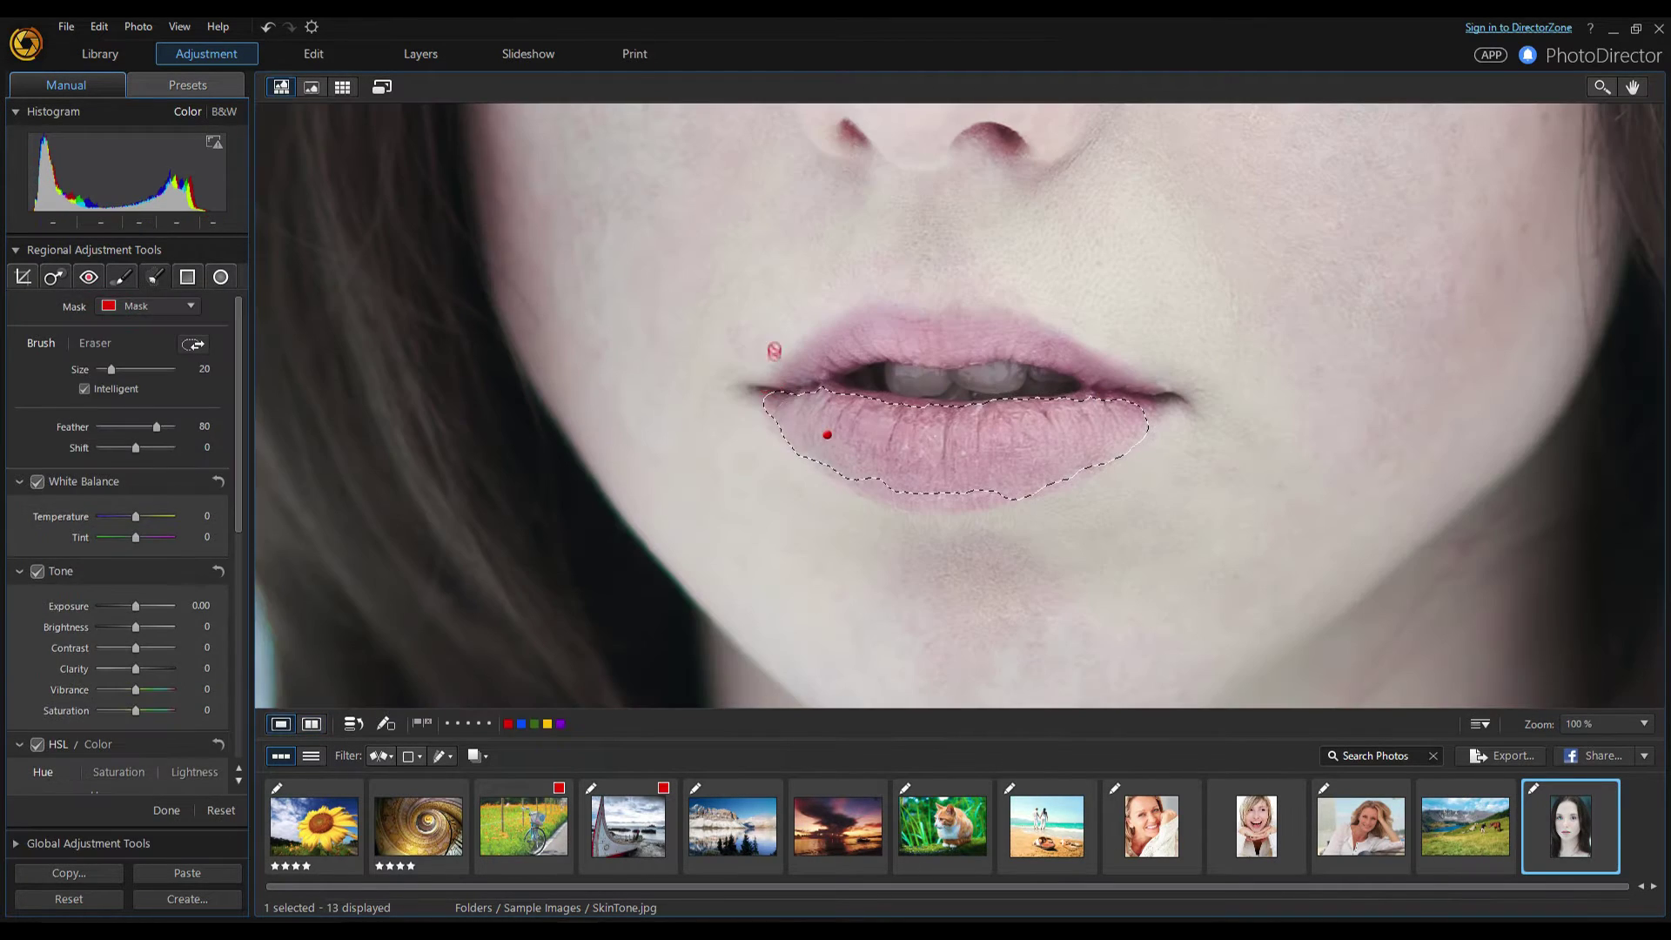
Select the lips with the intelligent adjustment selection brush at size 20 and adjust their colour saturation.
click(957, 360)
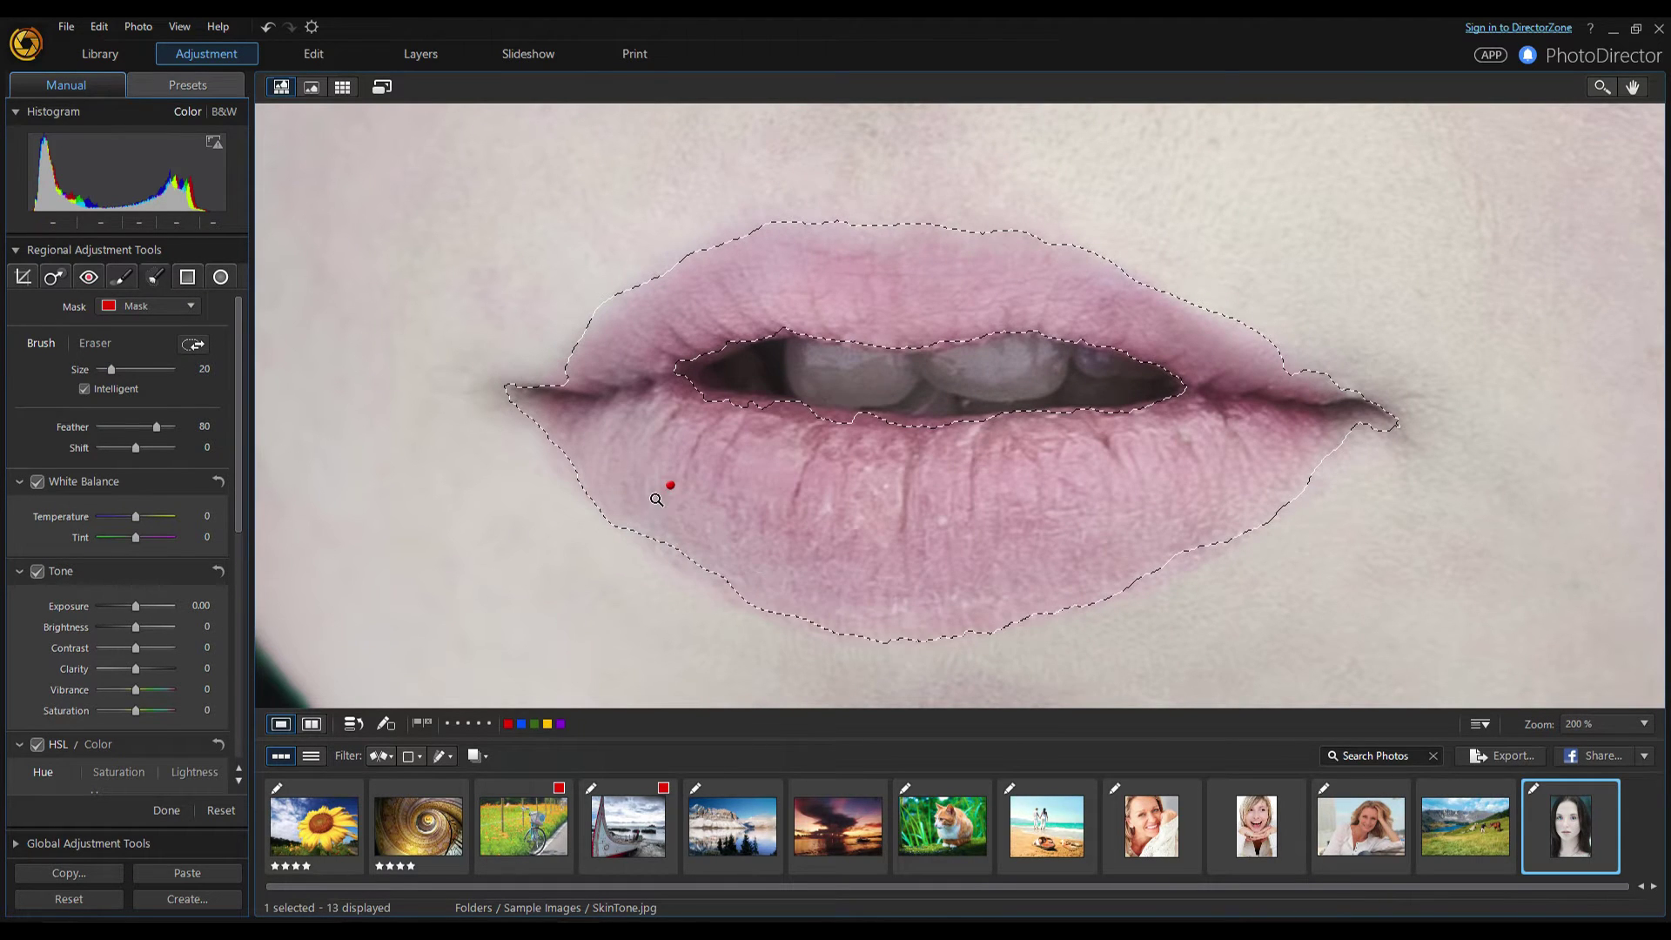
mouse_move(136, 711)
mouse_down()
mouse_move(196, 716)
mouse_move(128, 693)
mouse_move(150, 693)
mouse_move(136, 681)
mouse_up()
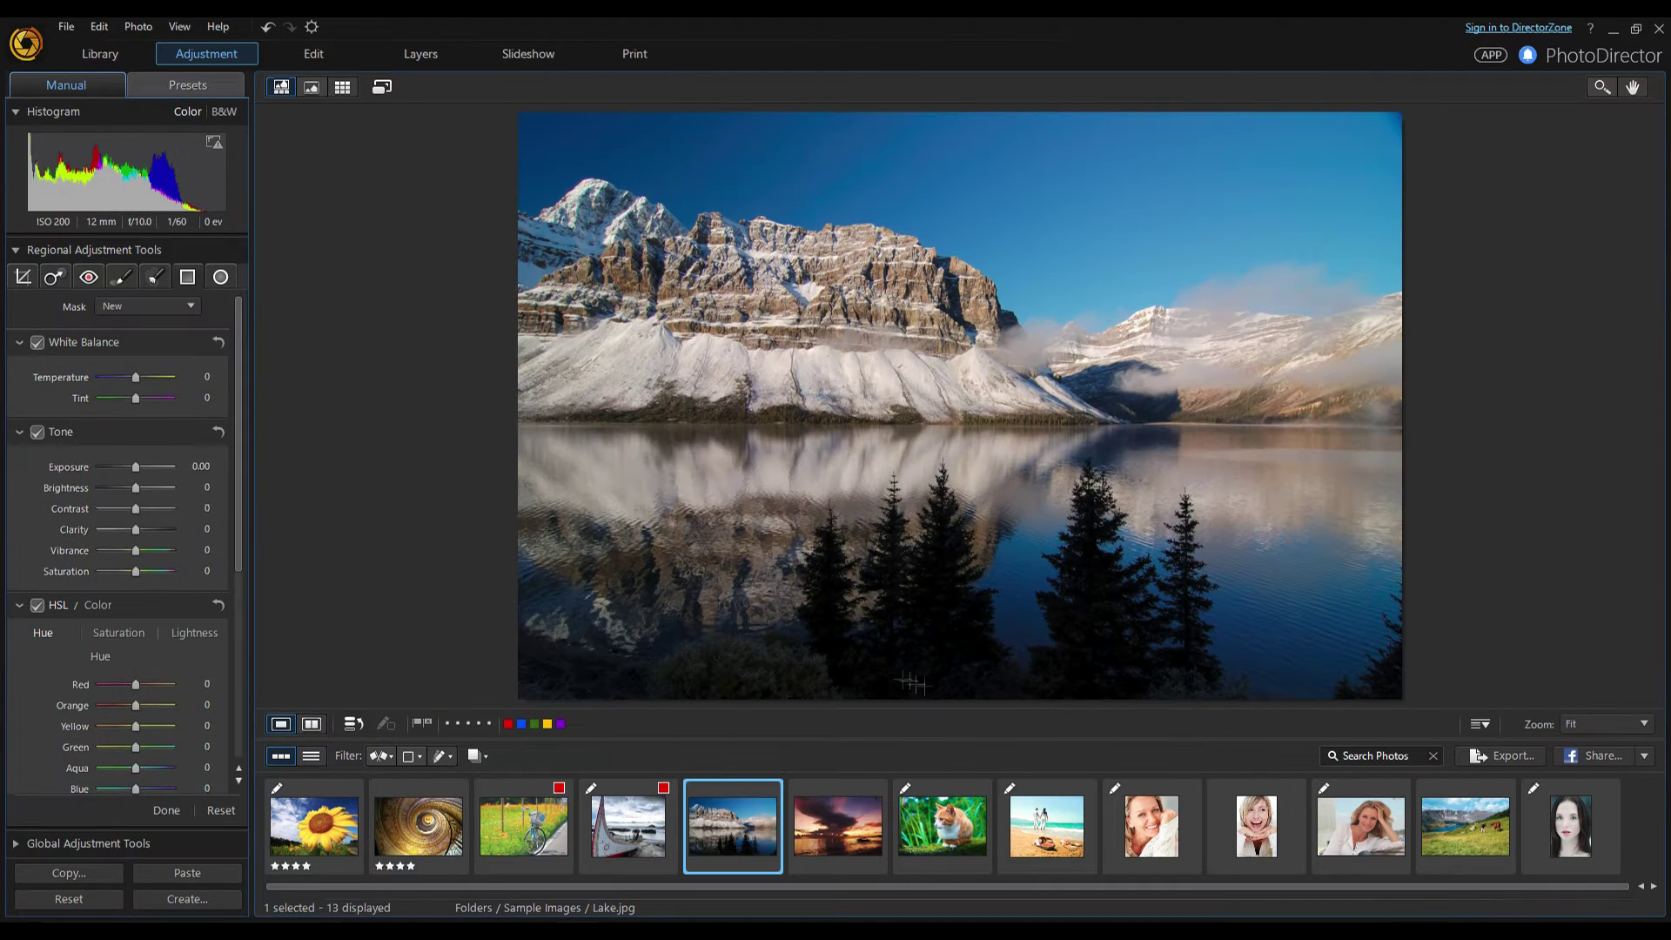
Apply a gradient mask across the lower part of the lake photo with exposure 2.56 and brightness 17, and compare before and after.
drag(951, 694, 951, 268)
mouse_move(135, 468)
mouse_down()
mouse_move(156, 475)
mouse_move(129, 493)
mouse_move(144, 493)
mouse_up()
click(312, 724)
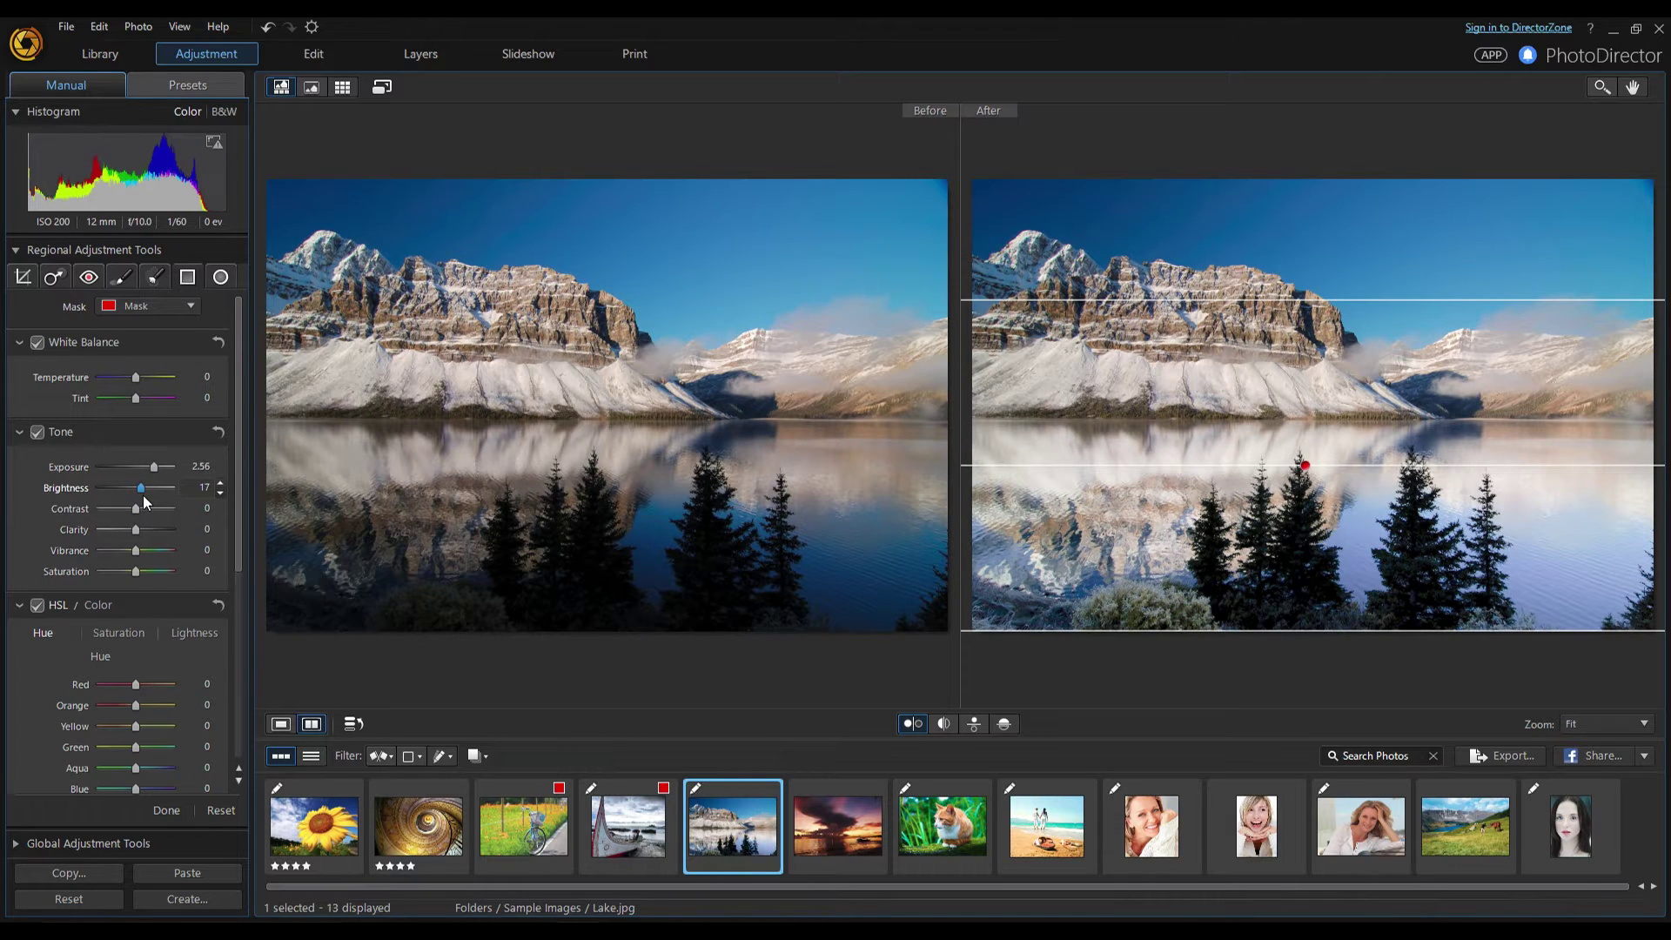
key(Escape)
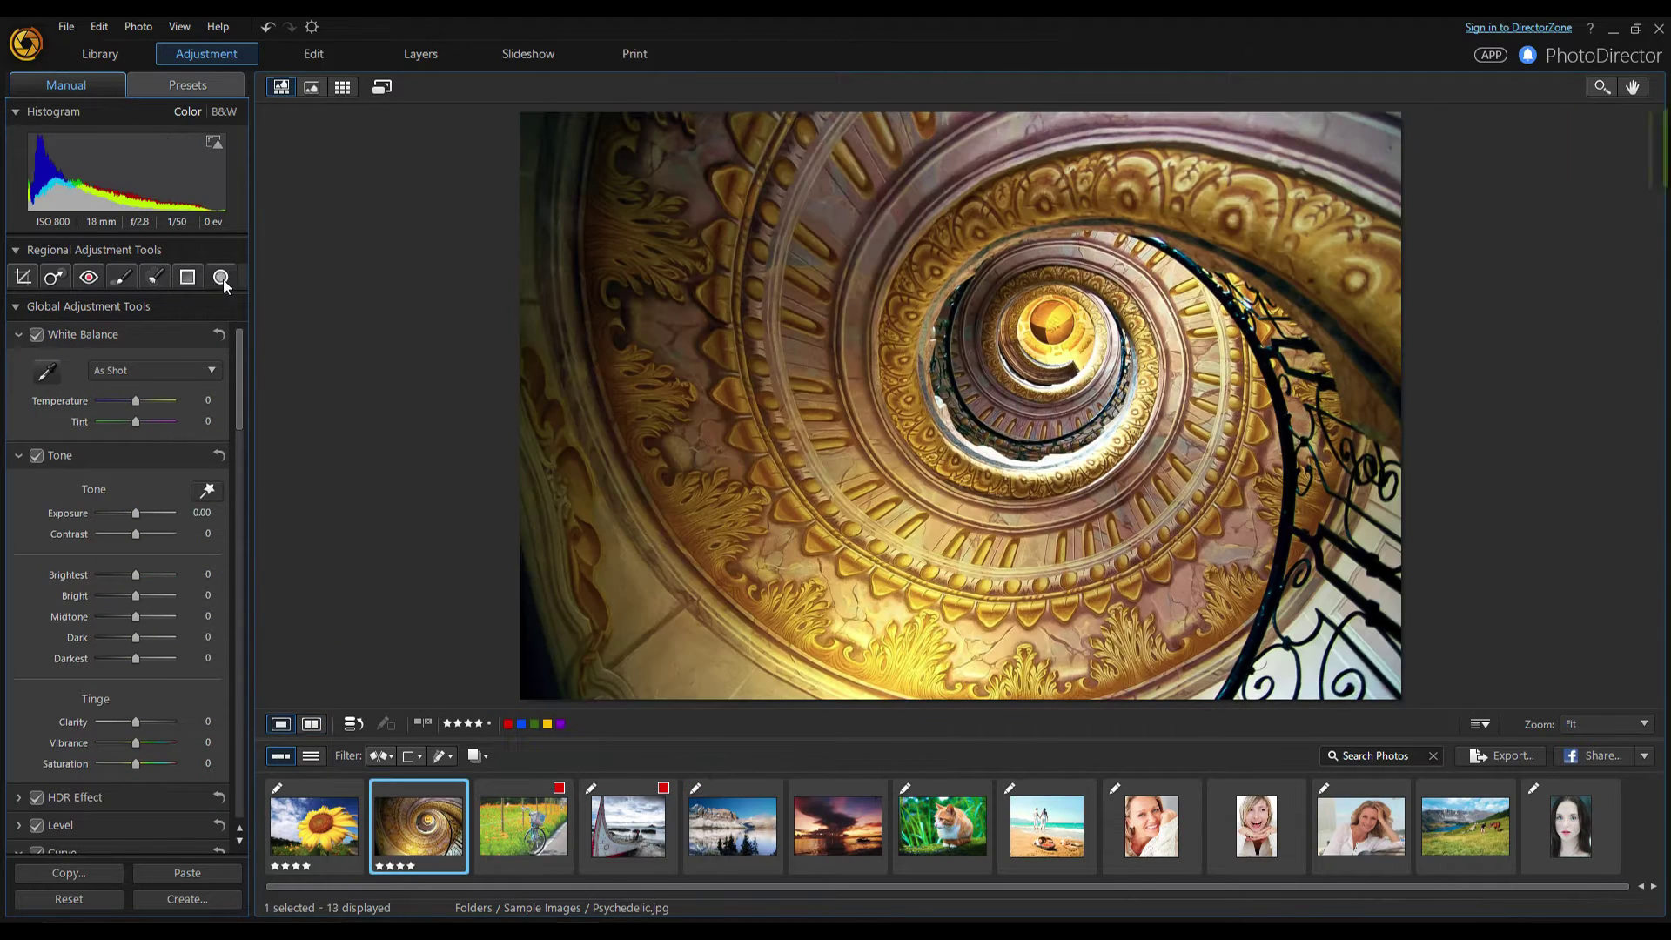
Place a radial mask on the staircase's bright centre, set exposure to -1.71 to darken the surroundings, and compare before and after.
click(220, 276)
mouse_move(1014, 310)
mouse_down()
mouse_move(1061, 357)
mouse_move(1054, 328)
mouse_up()
drag(137, 494, 124, 494)
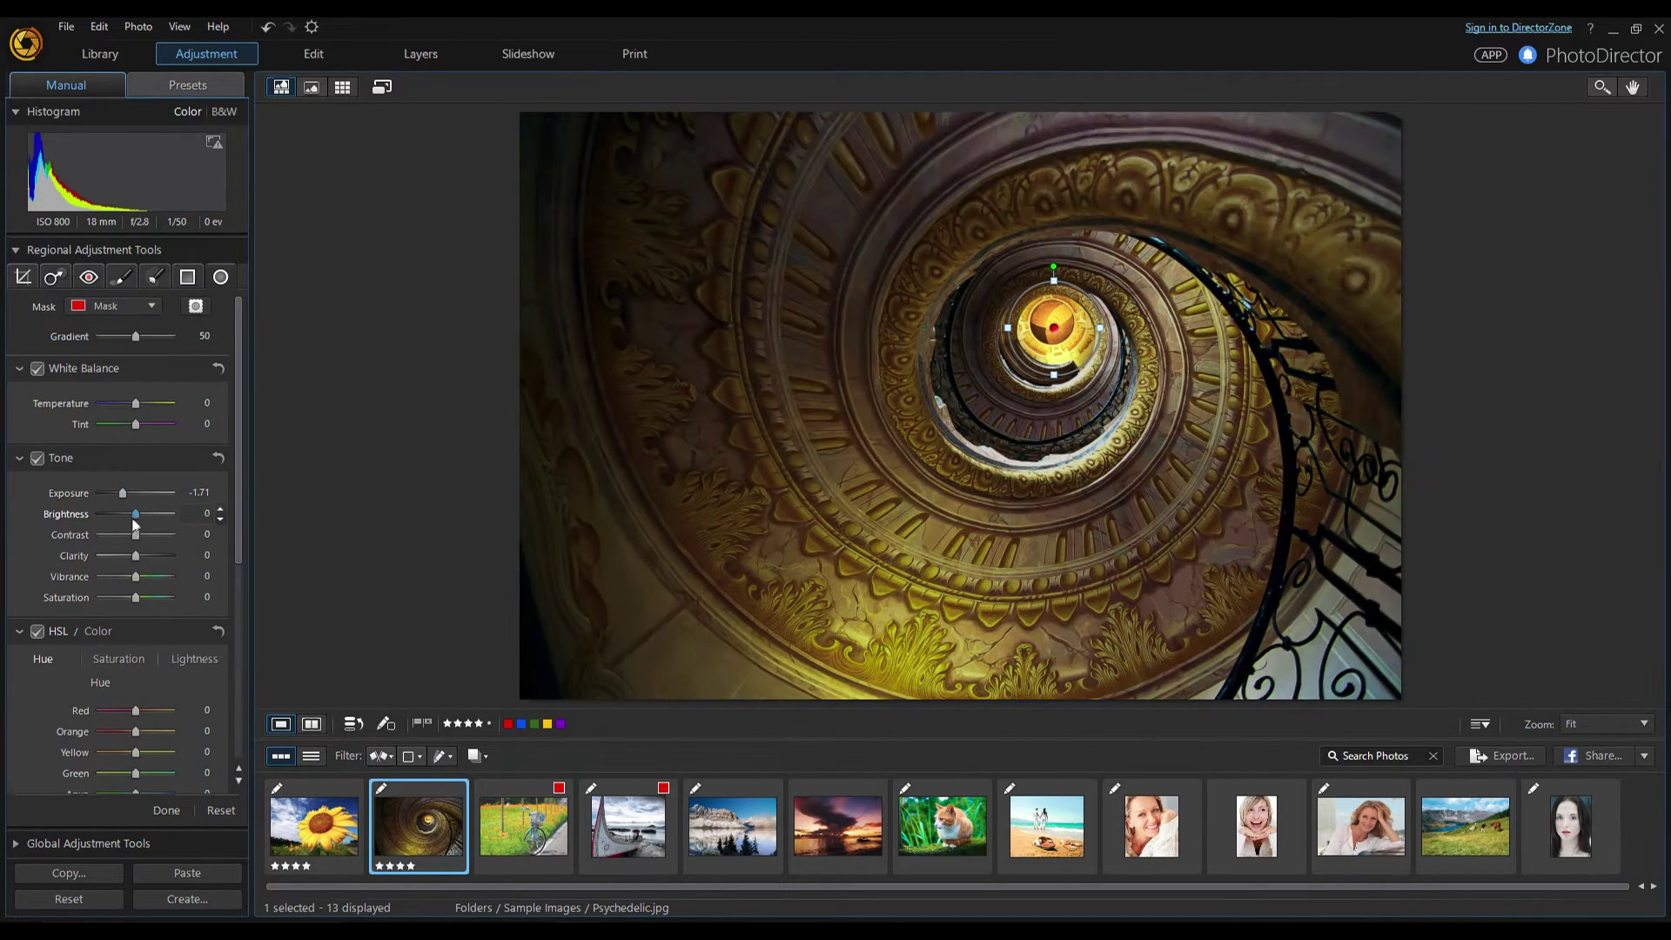
click(308, 729)
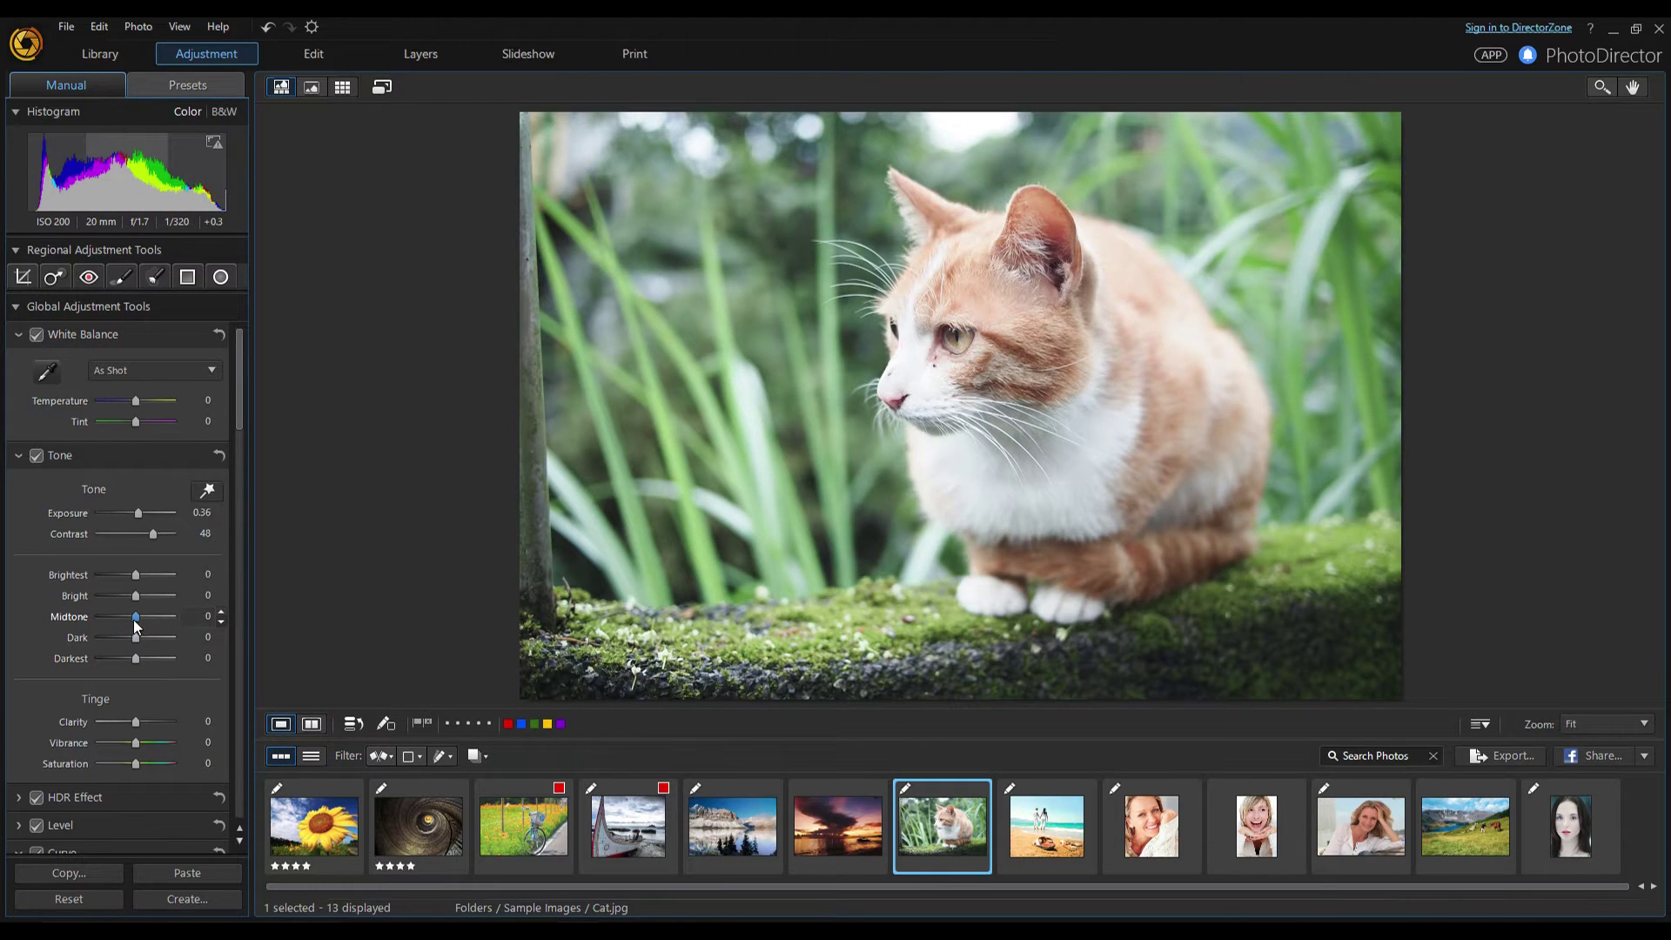
Tone the cat photo with midtone 5, darkest -29, vibrance 55, saturation 38 and exposure 0.24, and compare it with the original.
drag(136, 625, 125, 660)
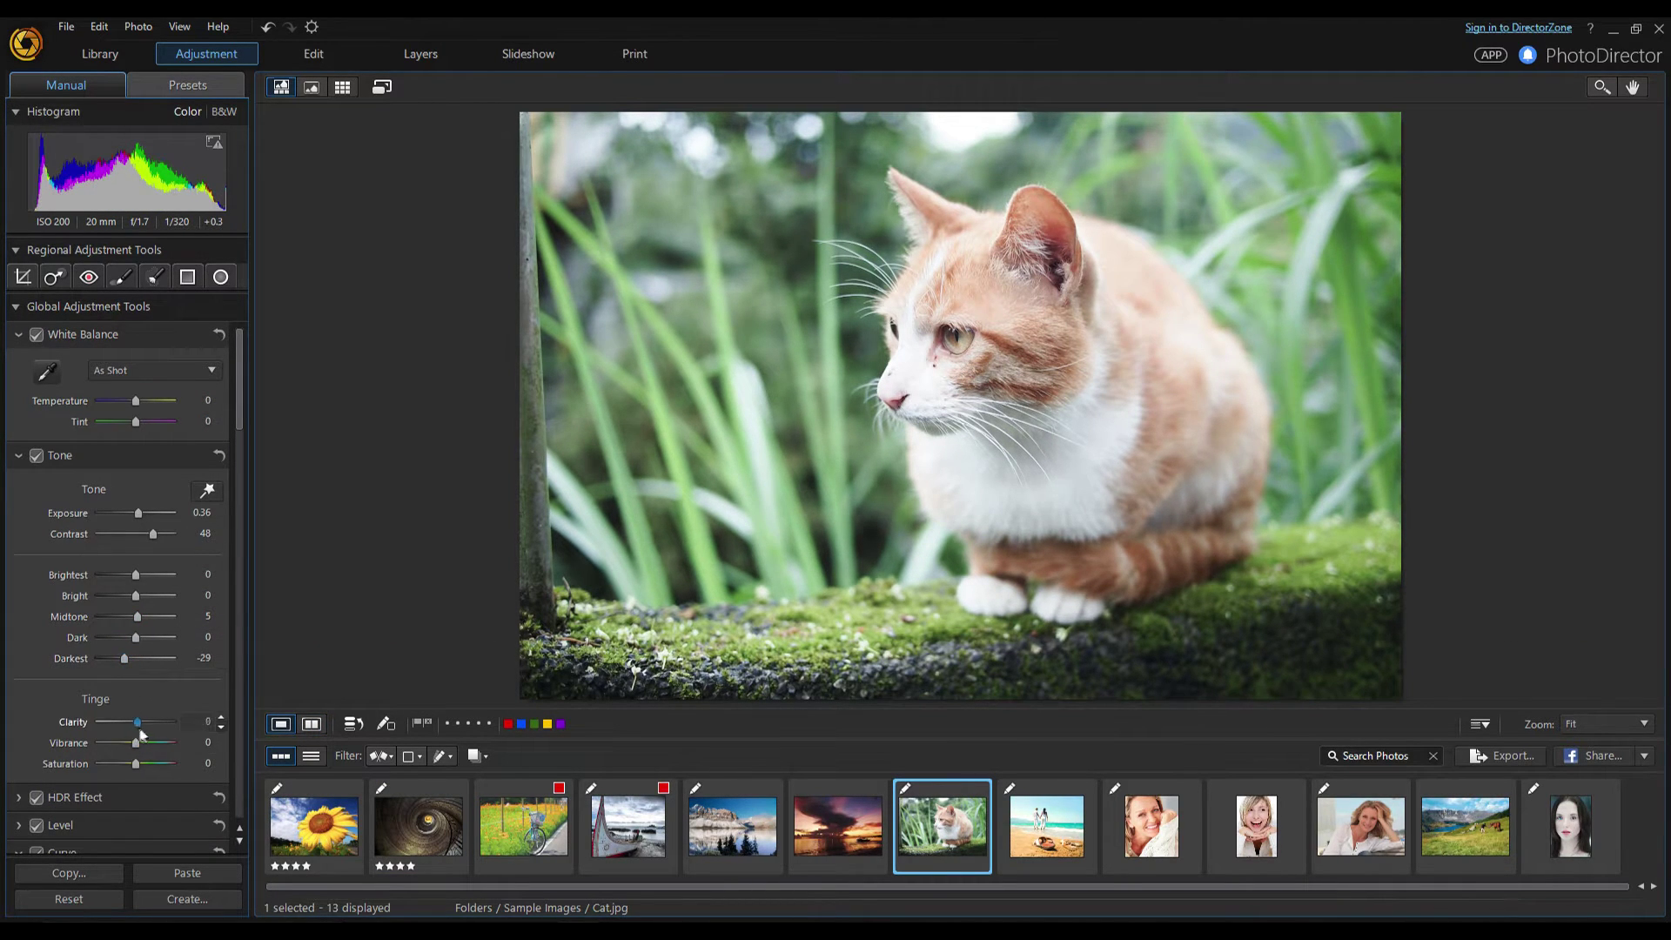
mouse_move(135, 743)
mouse_down()
mouse_move(156, 743)
mouse_move(149, 762)
mouse_up()
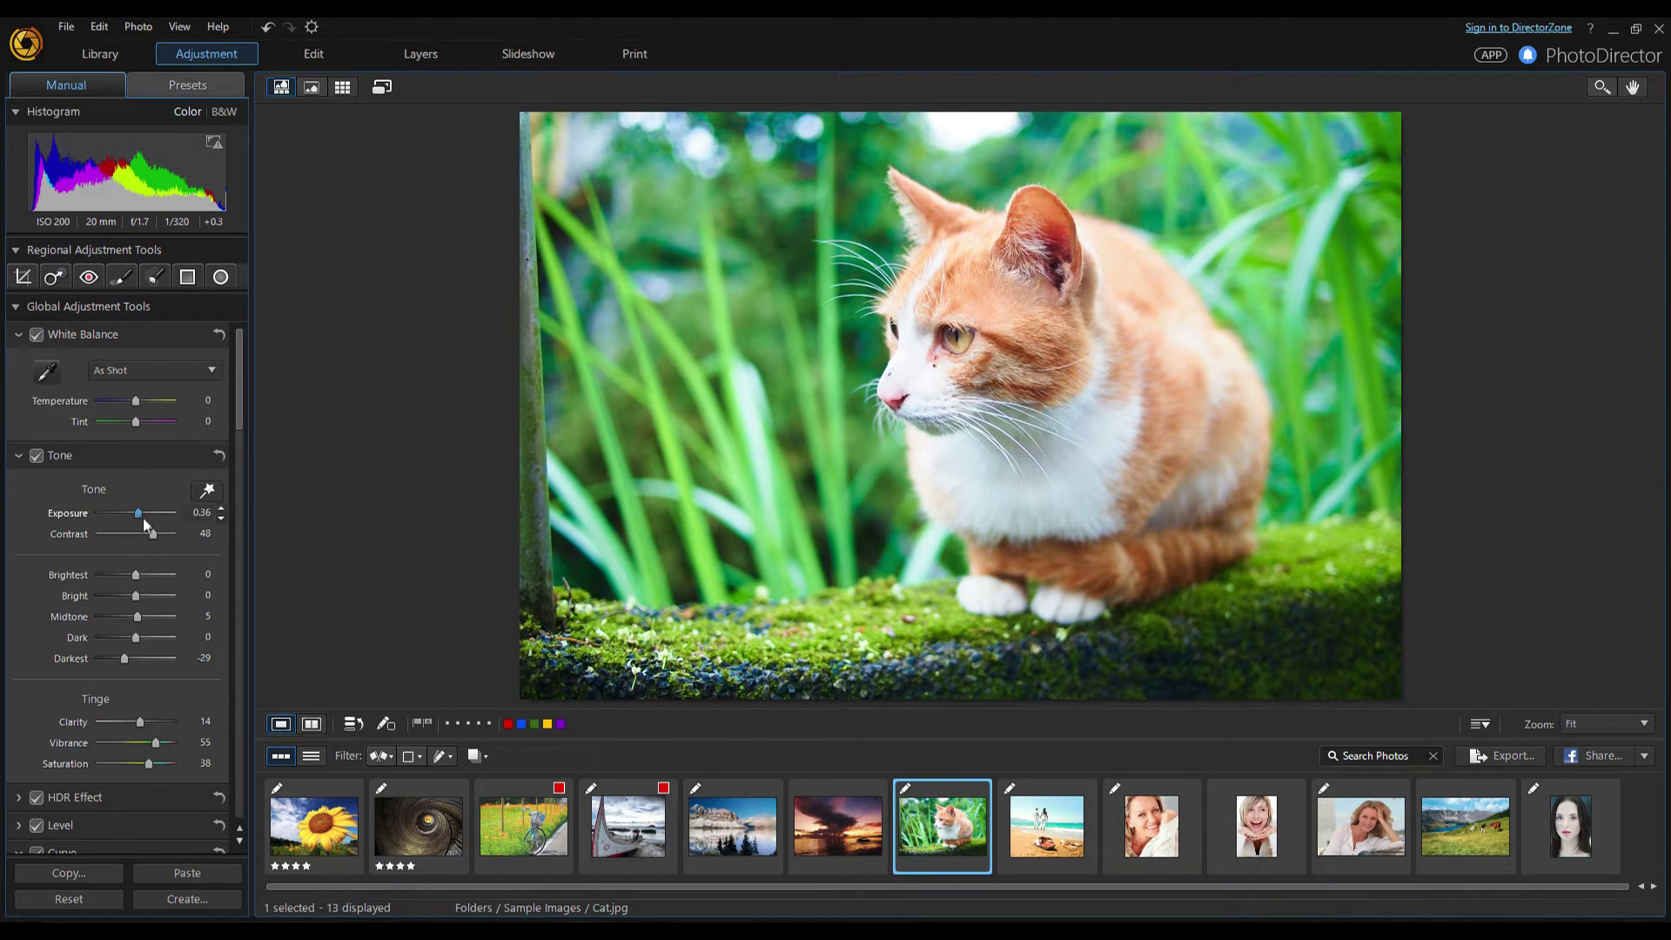
drag(139, 513, 136, 514)
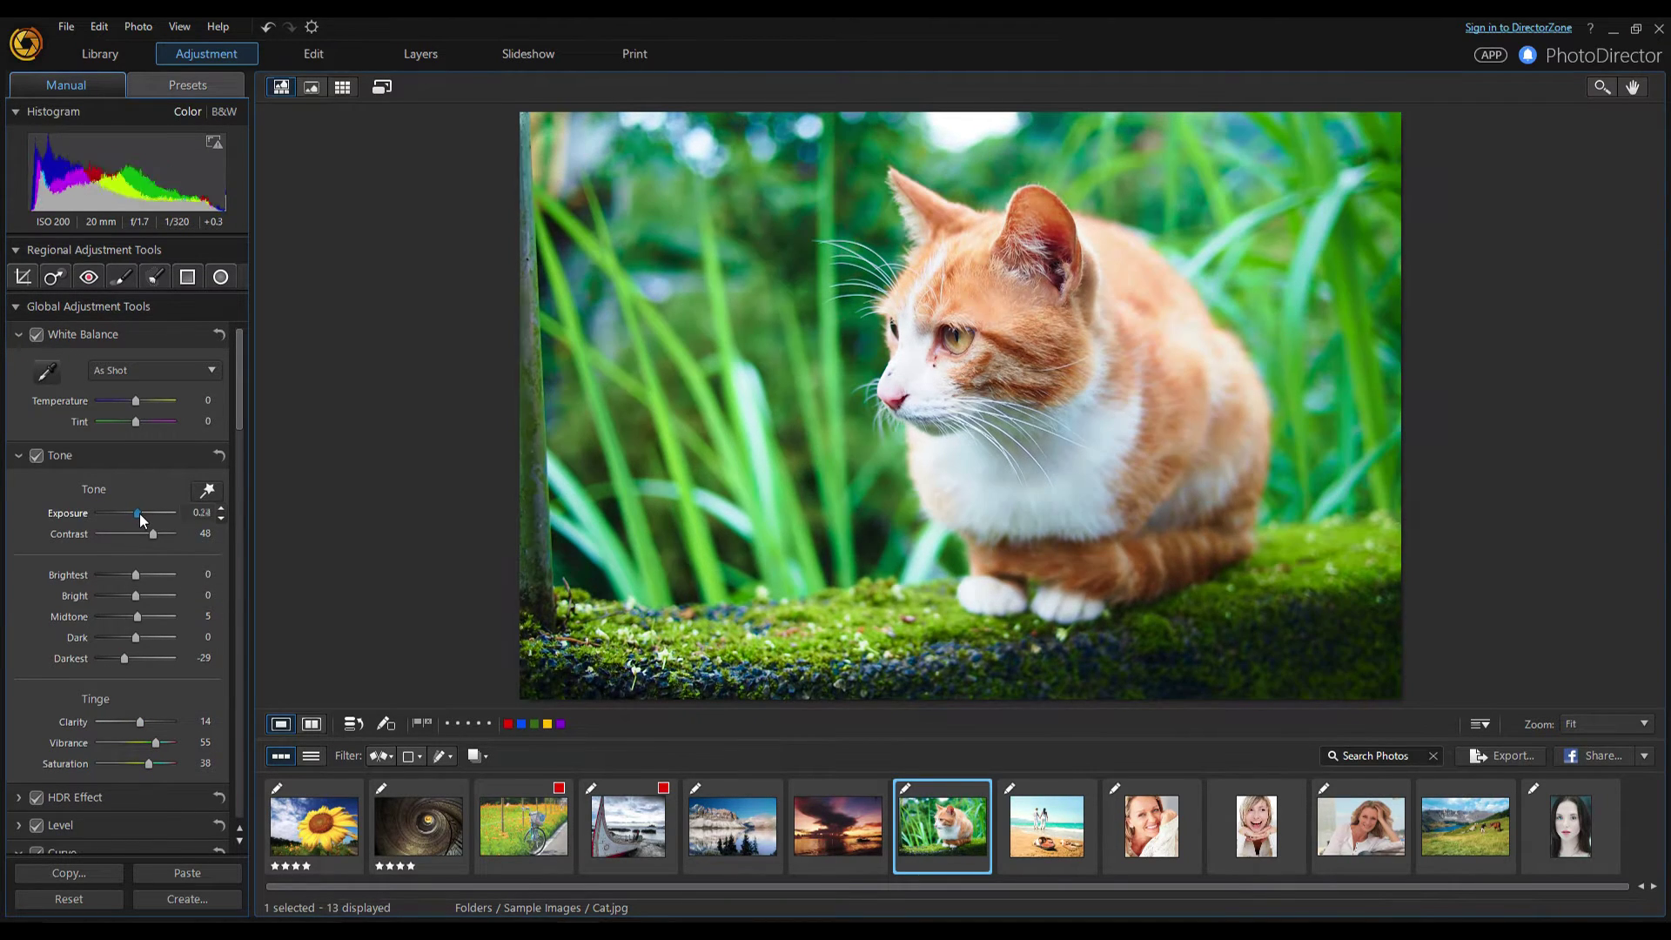
click(311, 725)
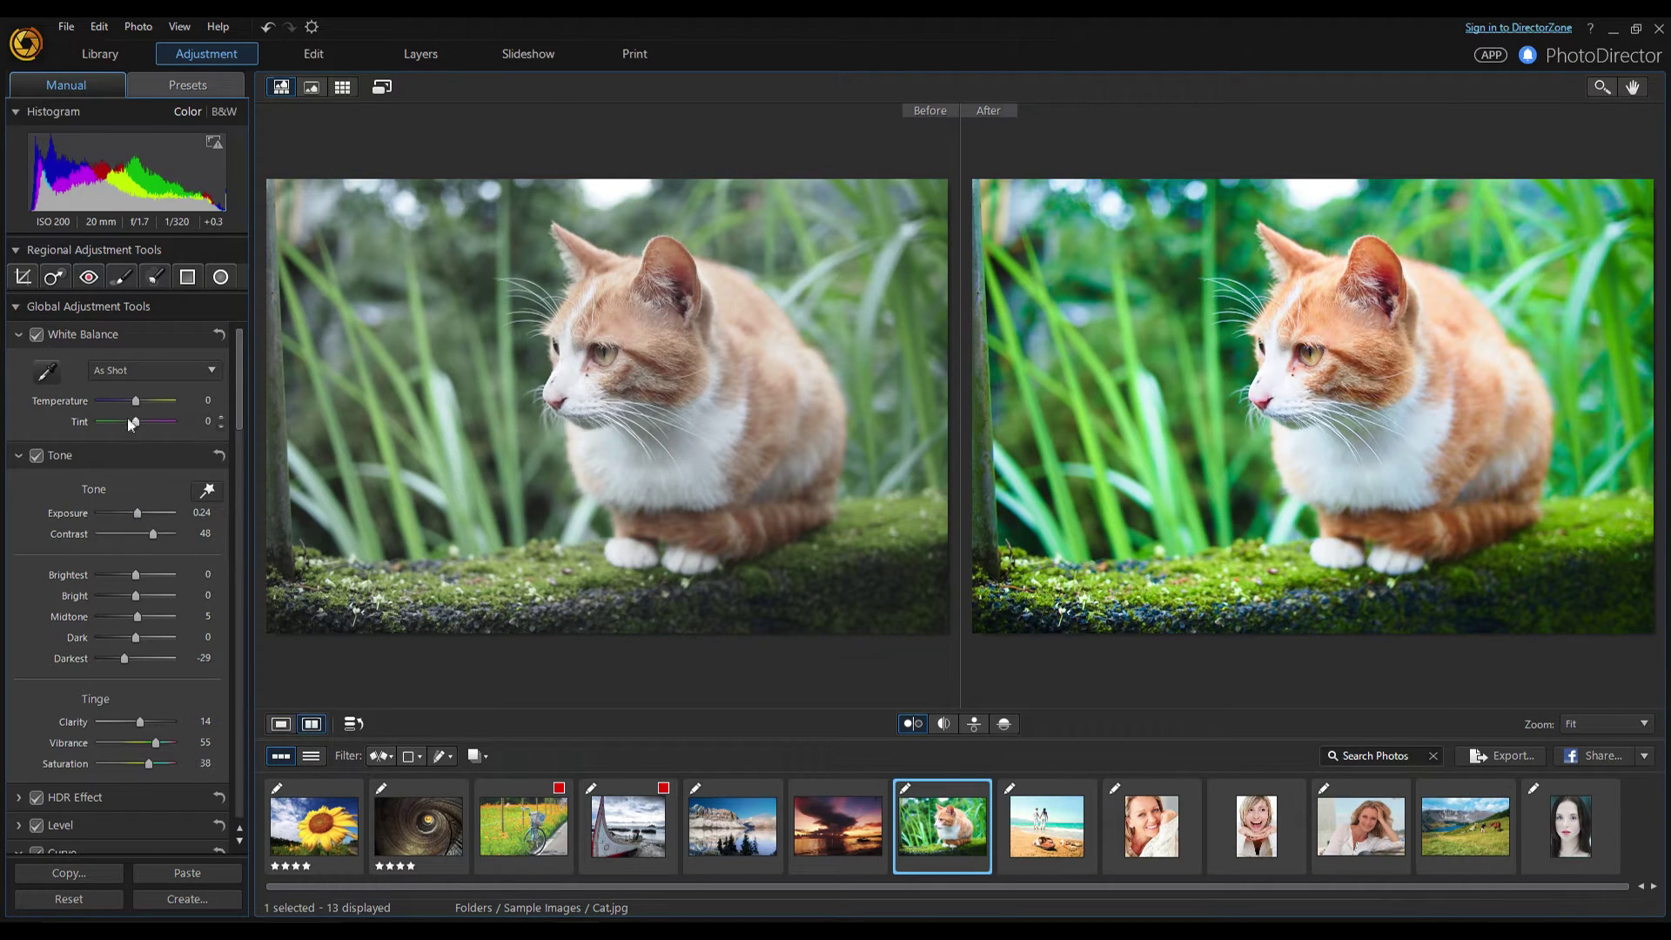
Set the beach photo's aqua saturation to 100 and white balance temperature to 17, and compare it with the original.
drag(136, 637, 126, 638)
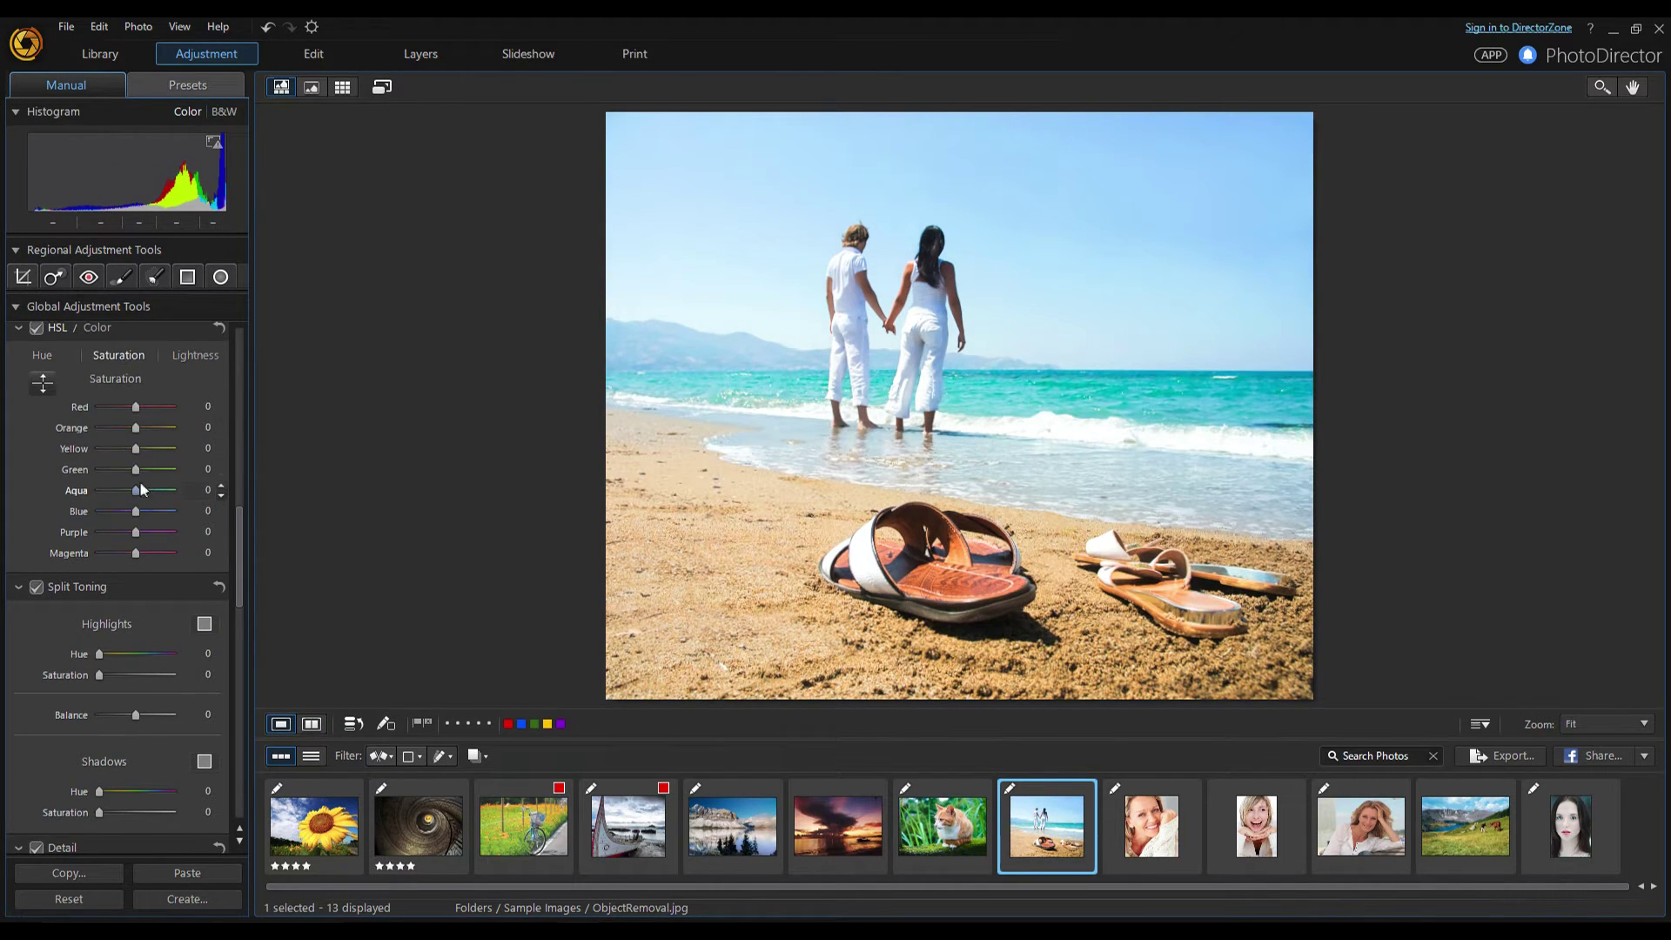
scroll(149, 449, up, 10)
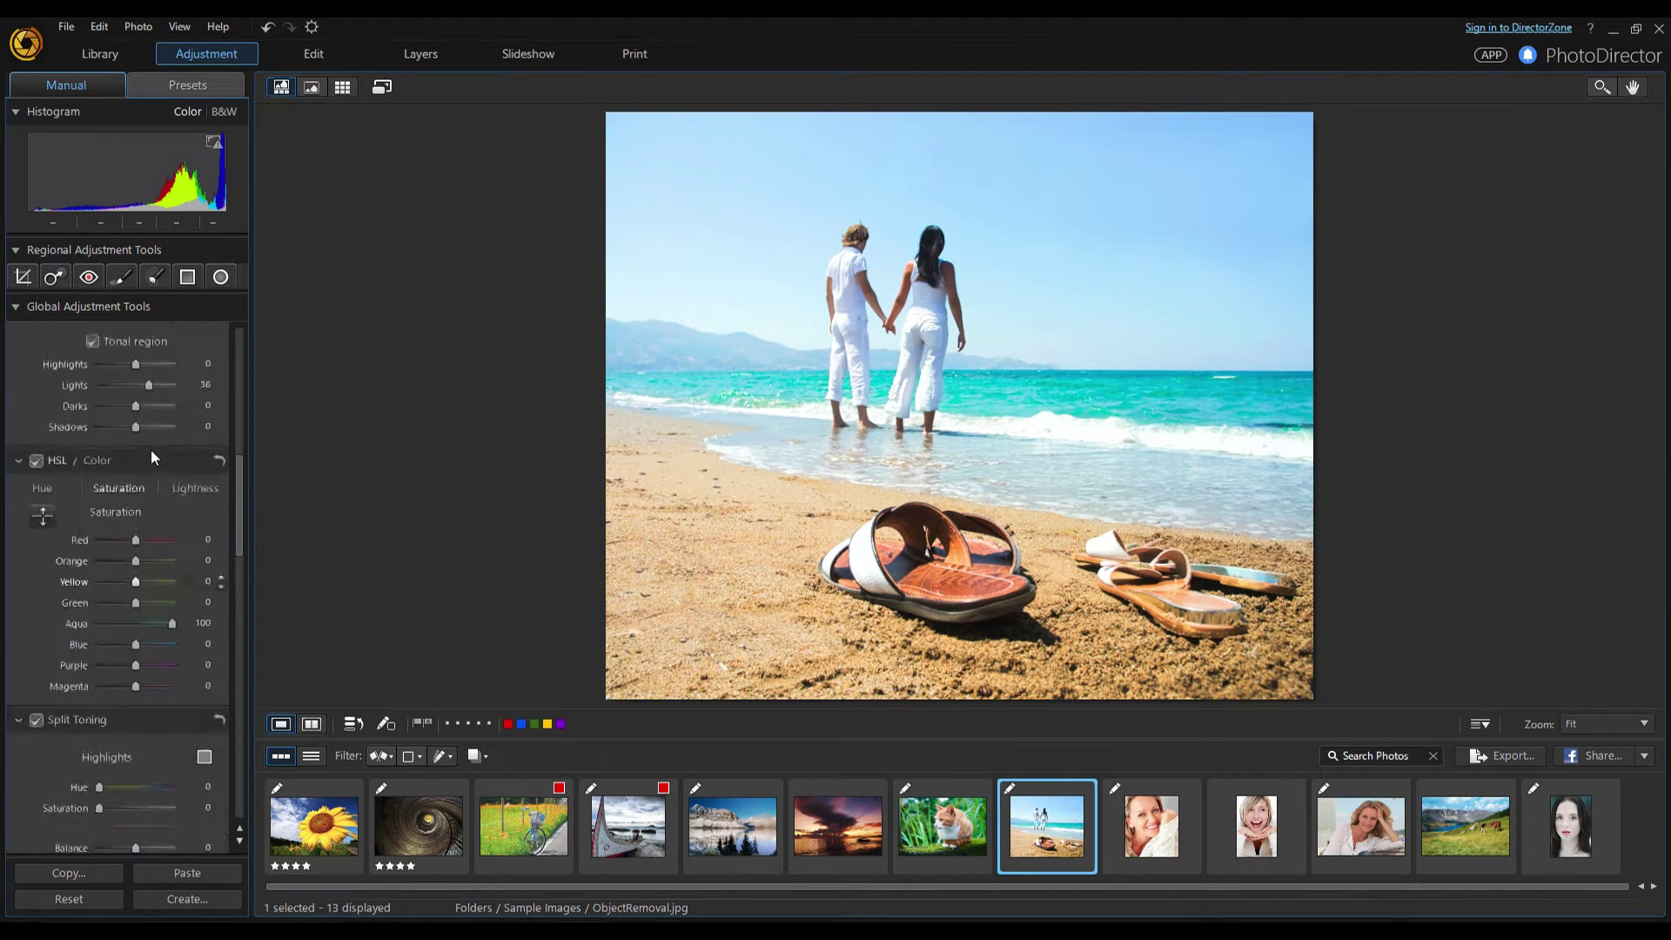
drag(138, 406, 143, 406)
click(318, 729)
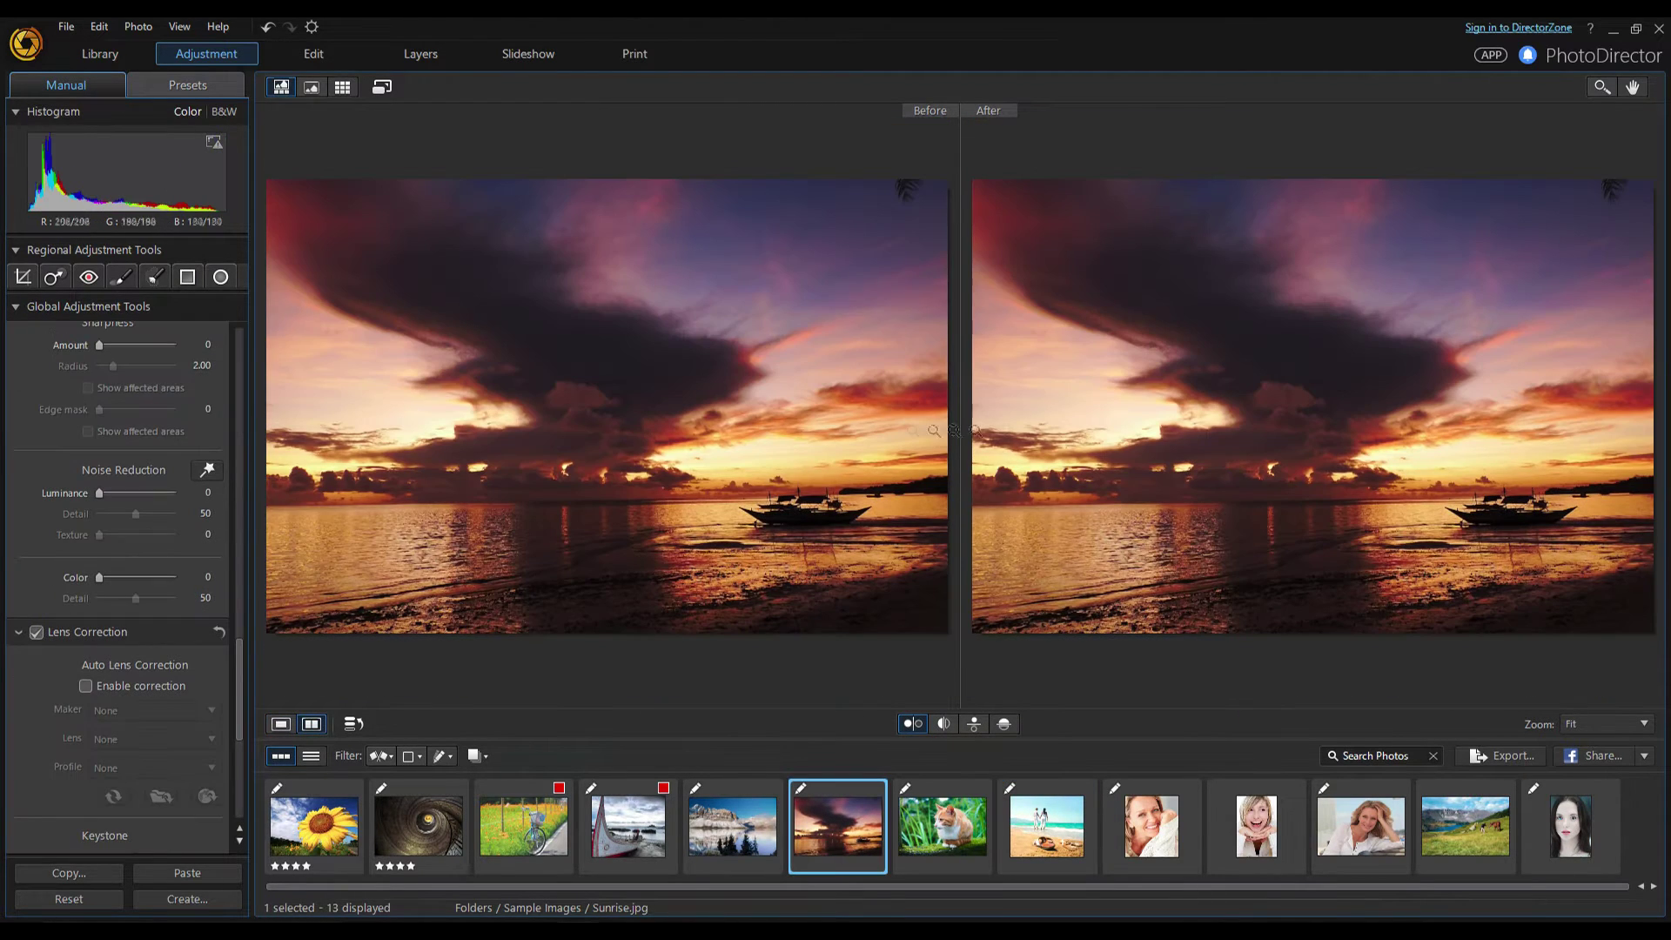
Set the sunset photo's luminance noise reduction to 71 and compare the cloud areas before and after.
click(1107, 440)
scroll(1106, 439, up, 1)
drag(1107, 528, 1098, 239)
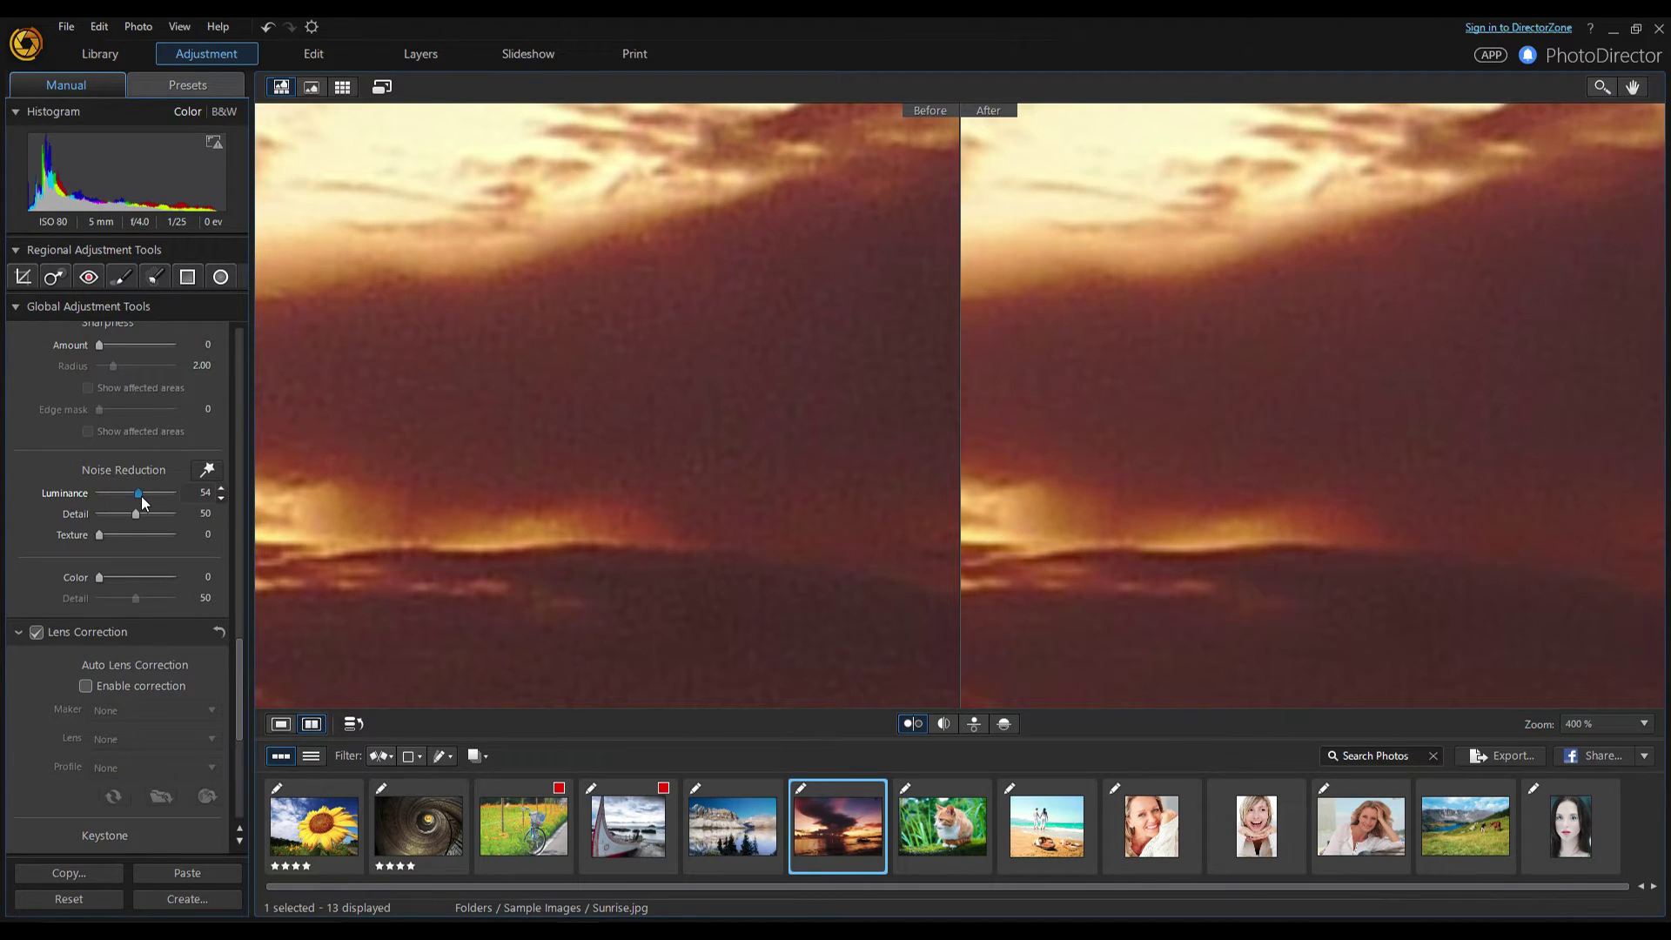
click(746, 528)
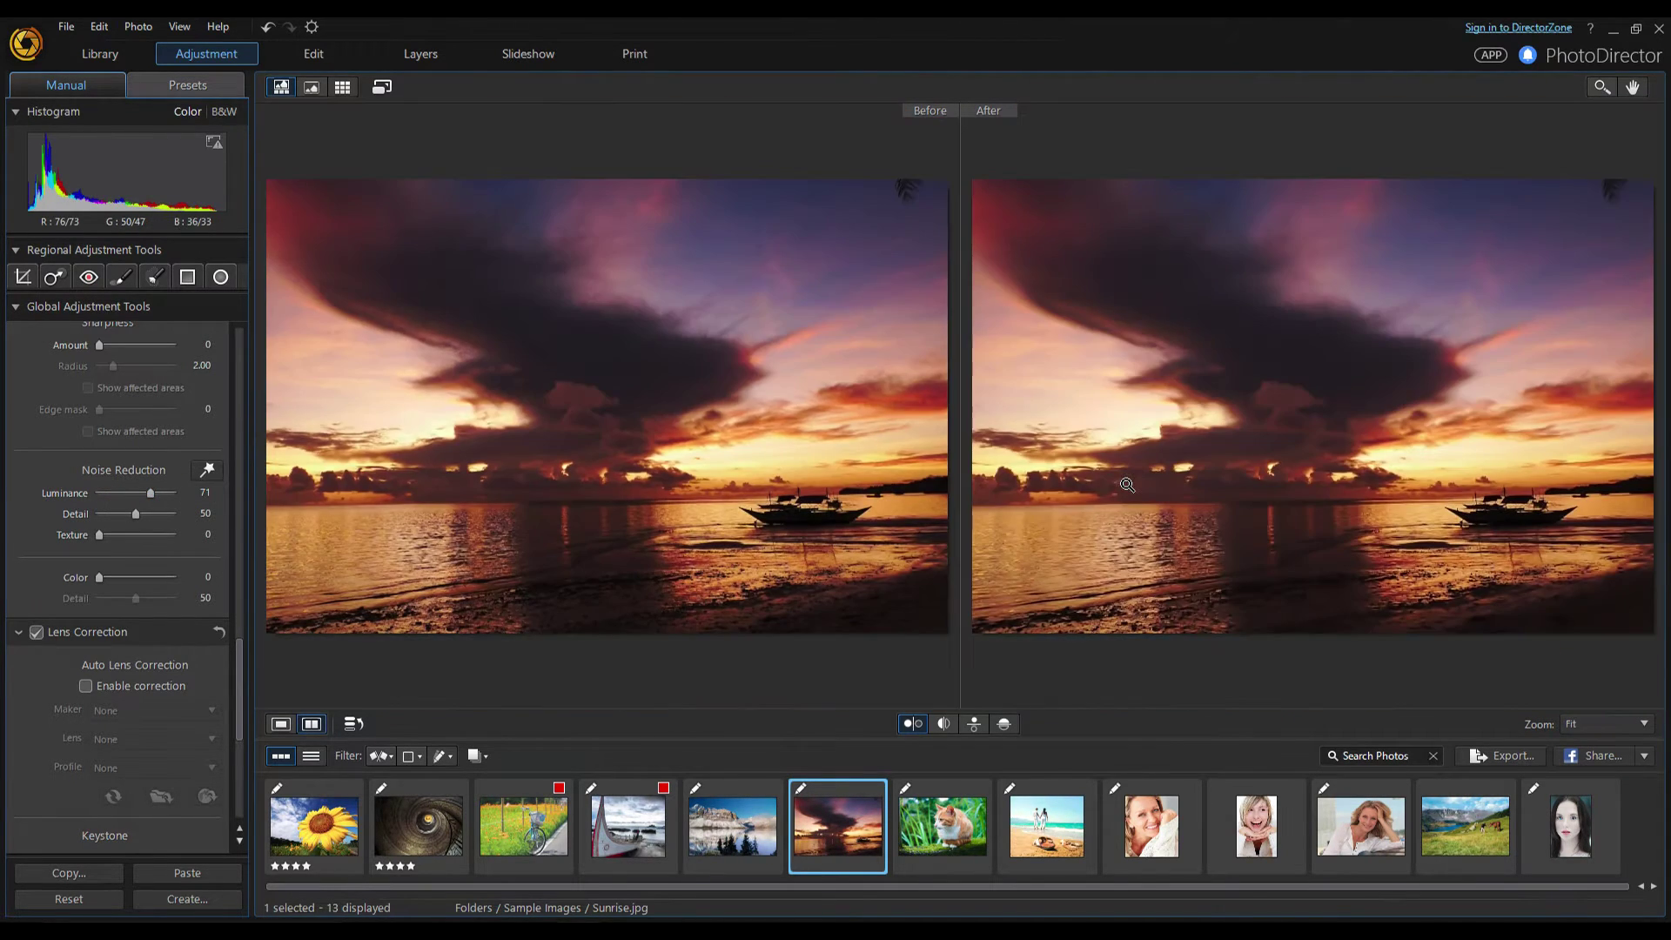
click(1064, 447)
drag(1109, 538, 1112, 374)
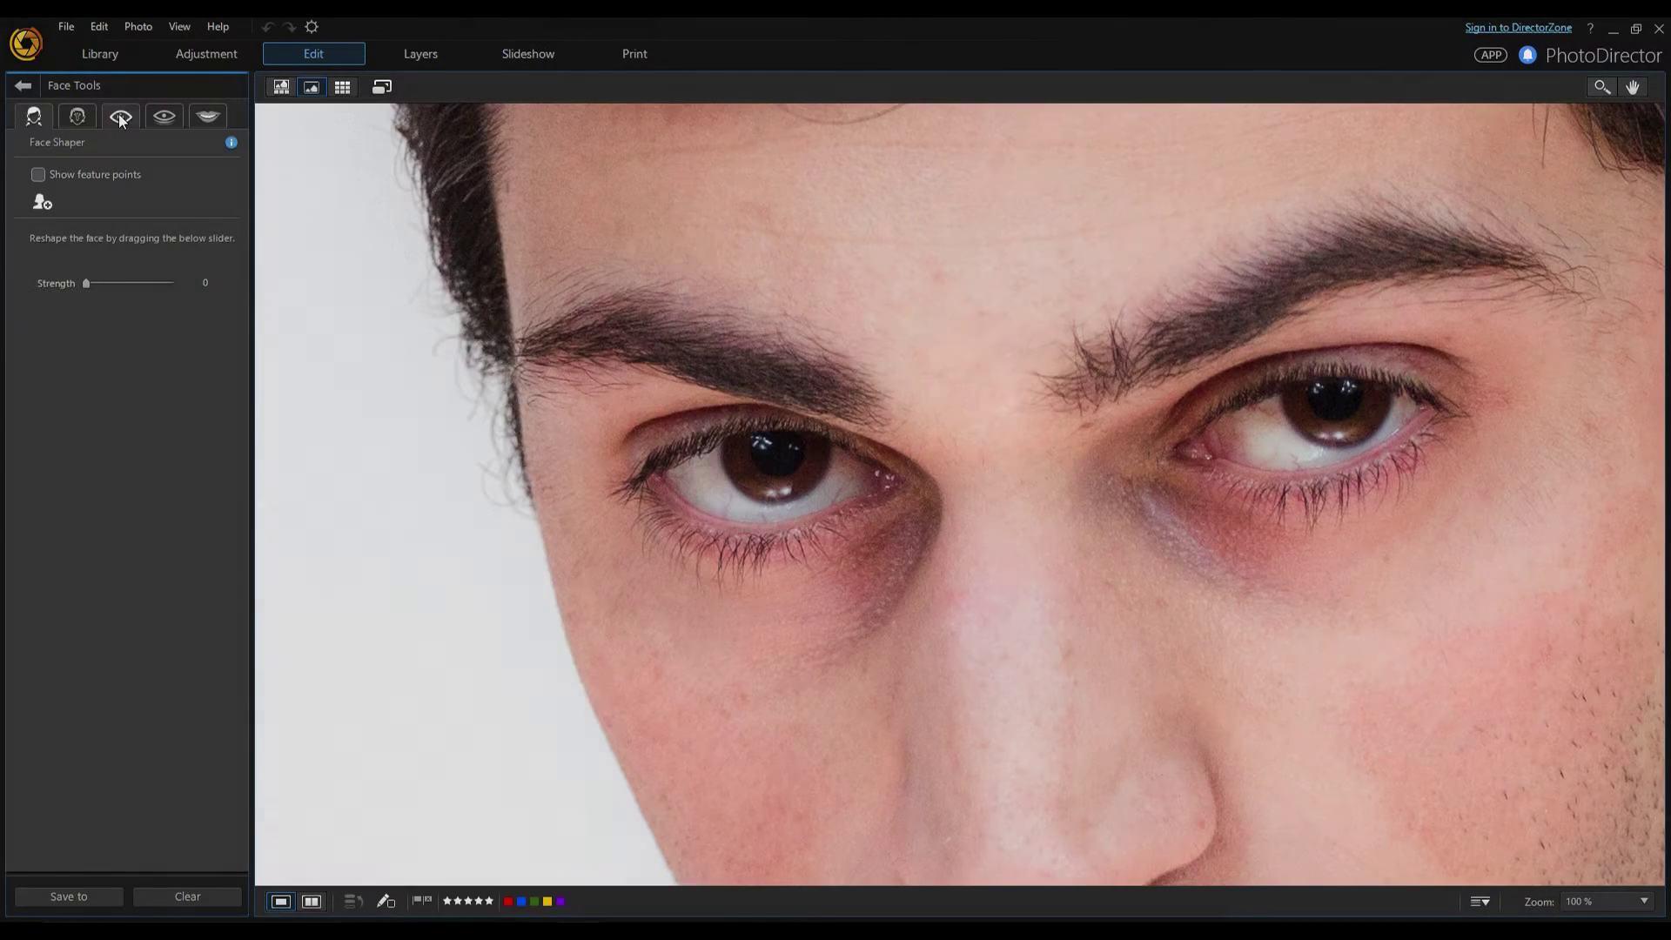
Set the man's eye bag removal strength to 81 and brighten the whites of both eyes with the Eye Blinger brush at size 10.
click(120, 120)
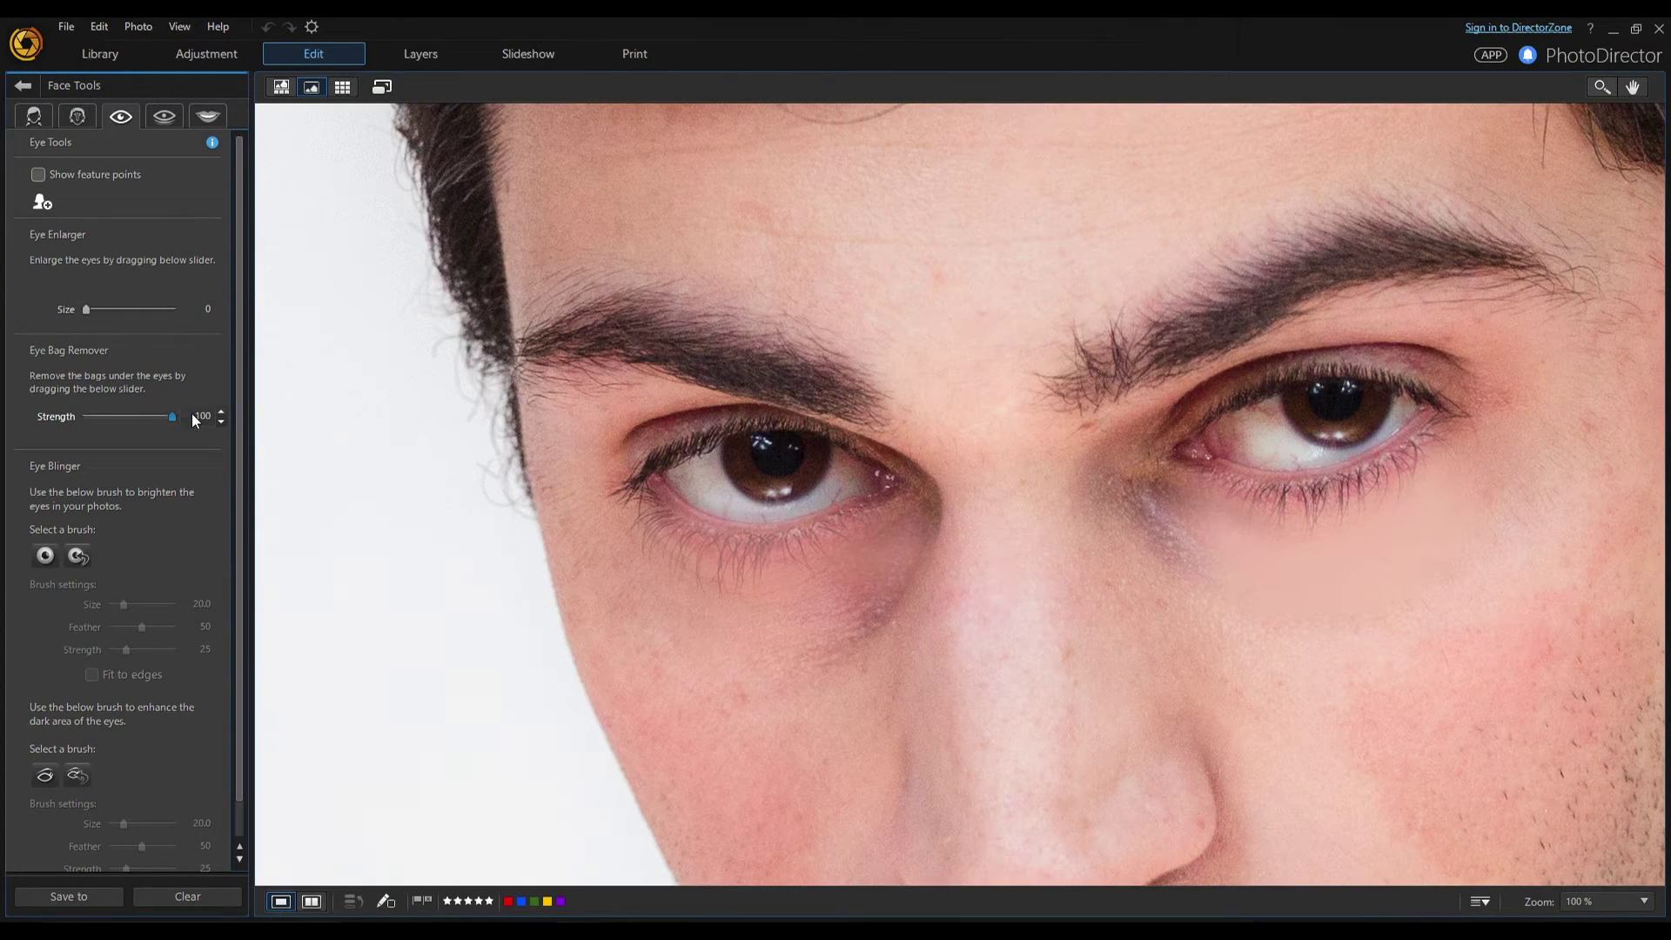
click(45, 556)
drag(122, 604, 116, 605)
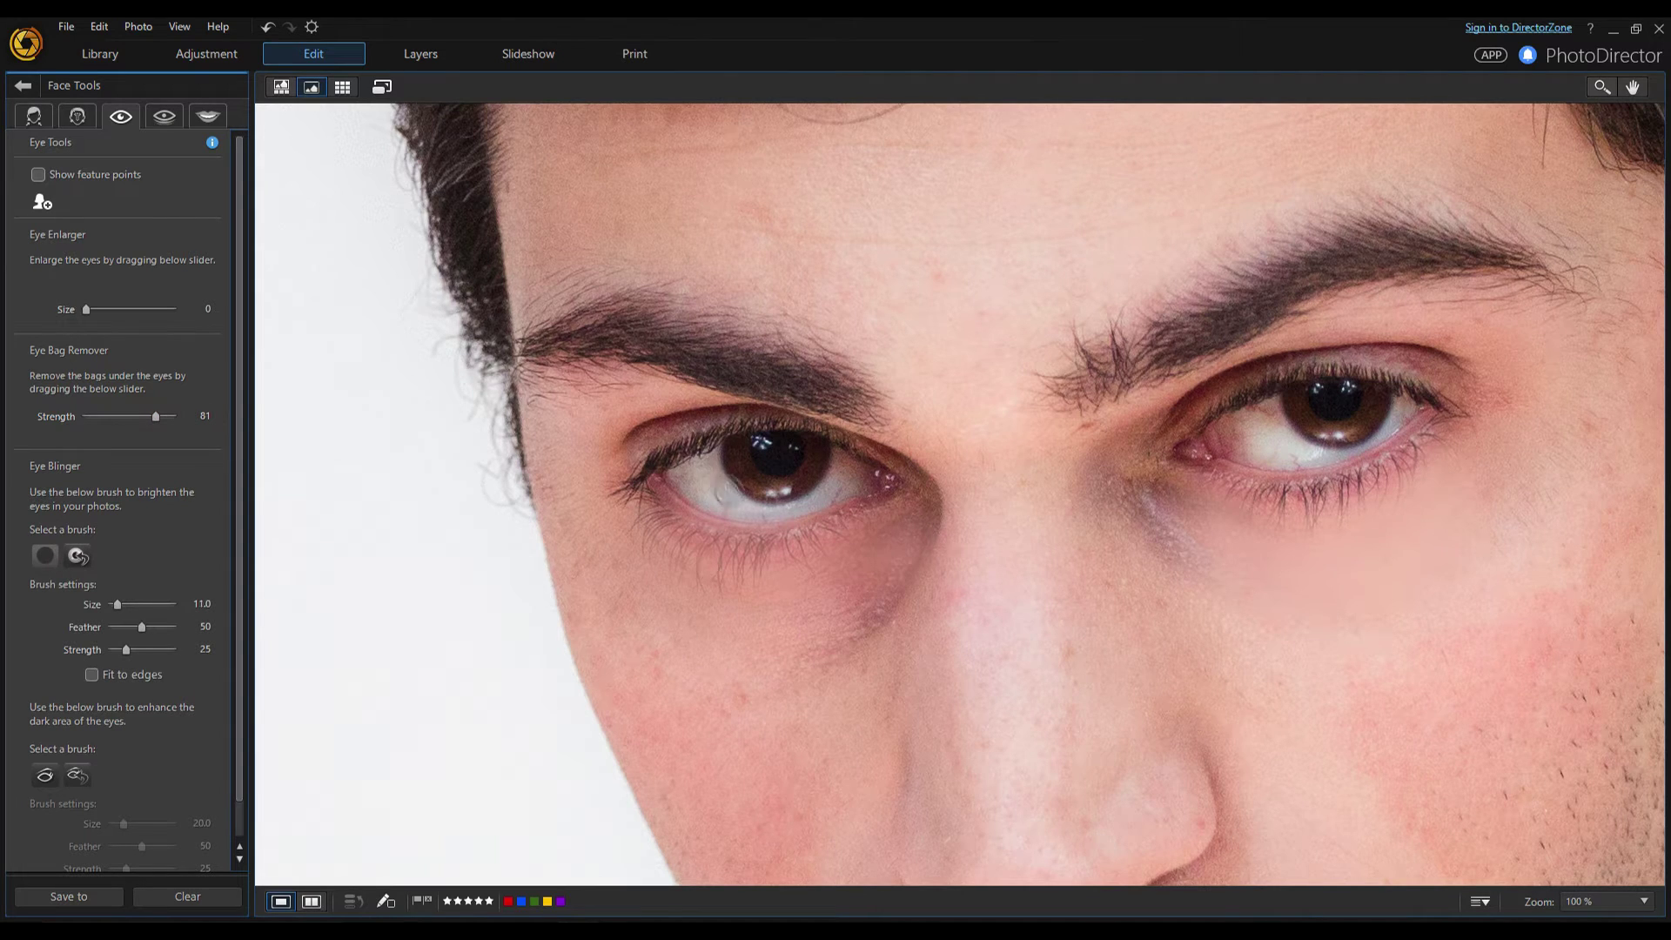
mouse_move(714, 492)
mouse_down()
mouse_move(744, 514)
mouse_move(856, 464)
mouse_move(842, 457)
mouse_move(845, 489)
mouse_move(733, 510)
mouse_move(673, 489)
mouse_move(761, 515)
mouse_move(693, 482)
mouse_move(851, 490)
mouse_move(678, 490)
mouse_up()
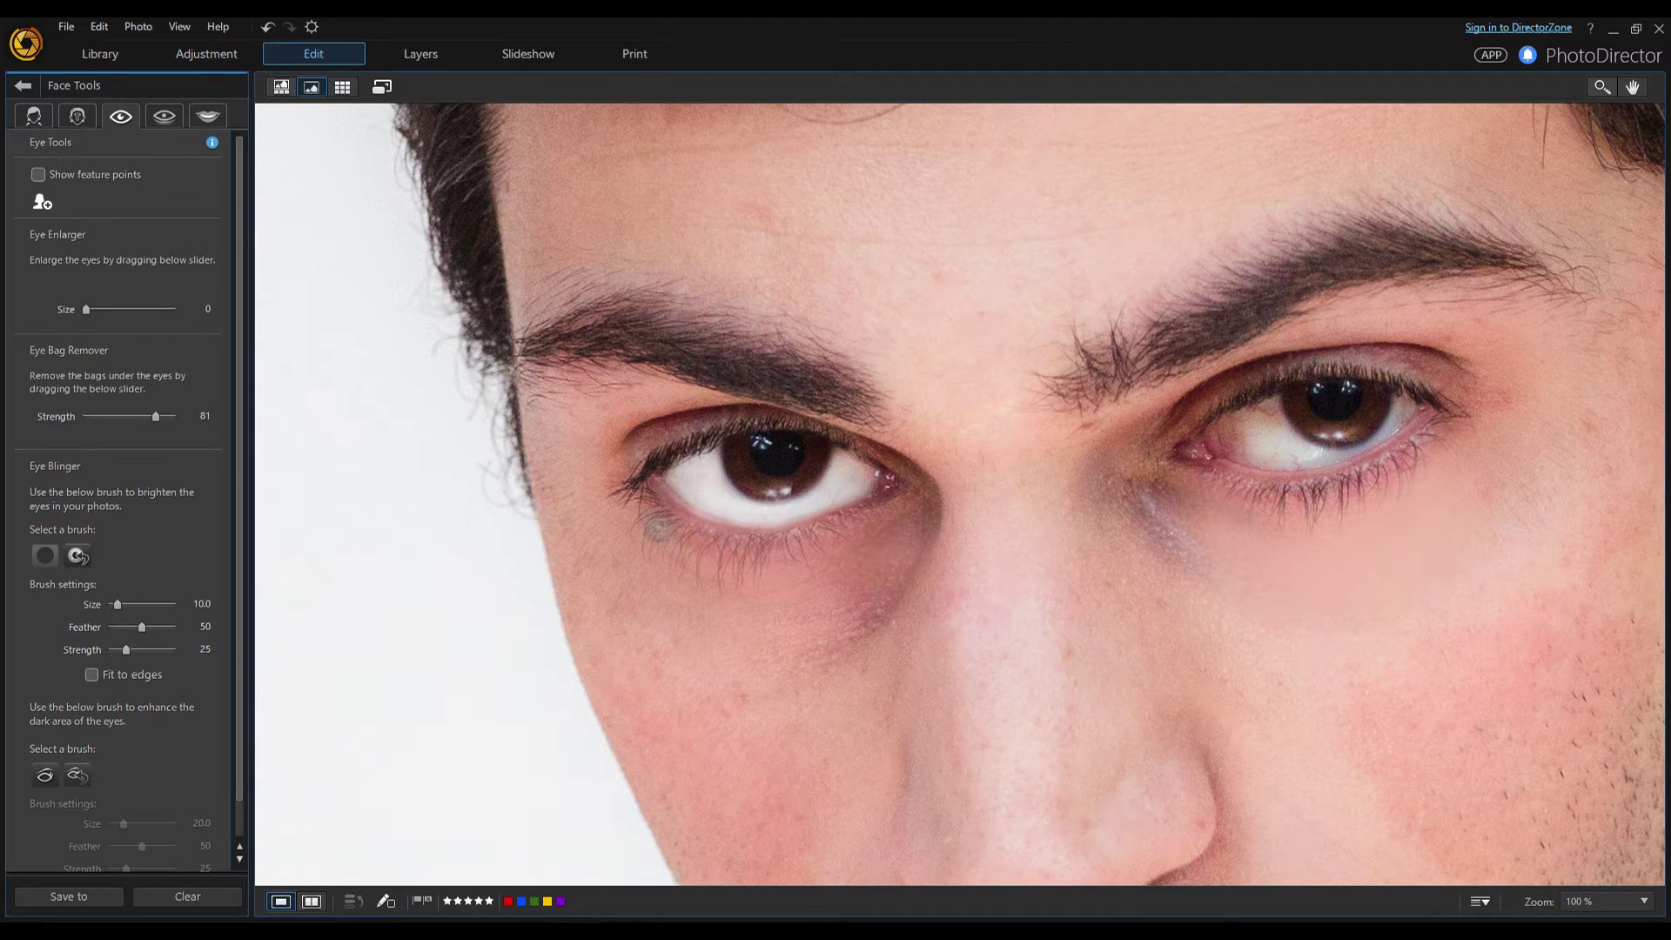
mouse_move(1246, 432)
mouse_down()
mouse_move(1259, 418)
mouse_move(1218, 439)
mouse_move(1278, 447)
mouse_up()
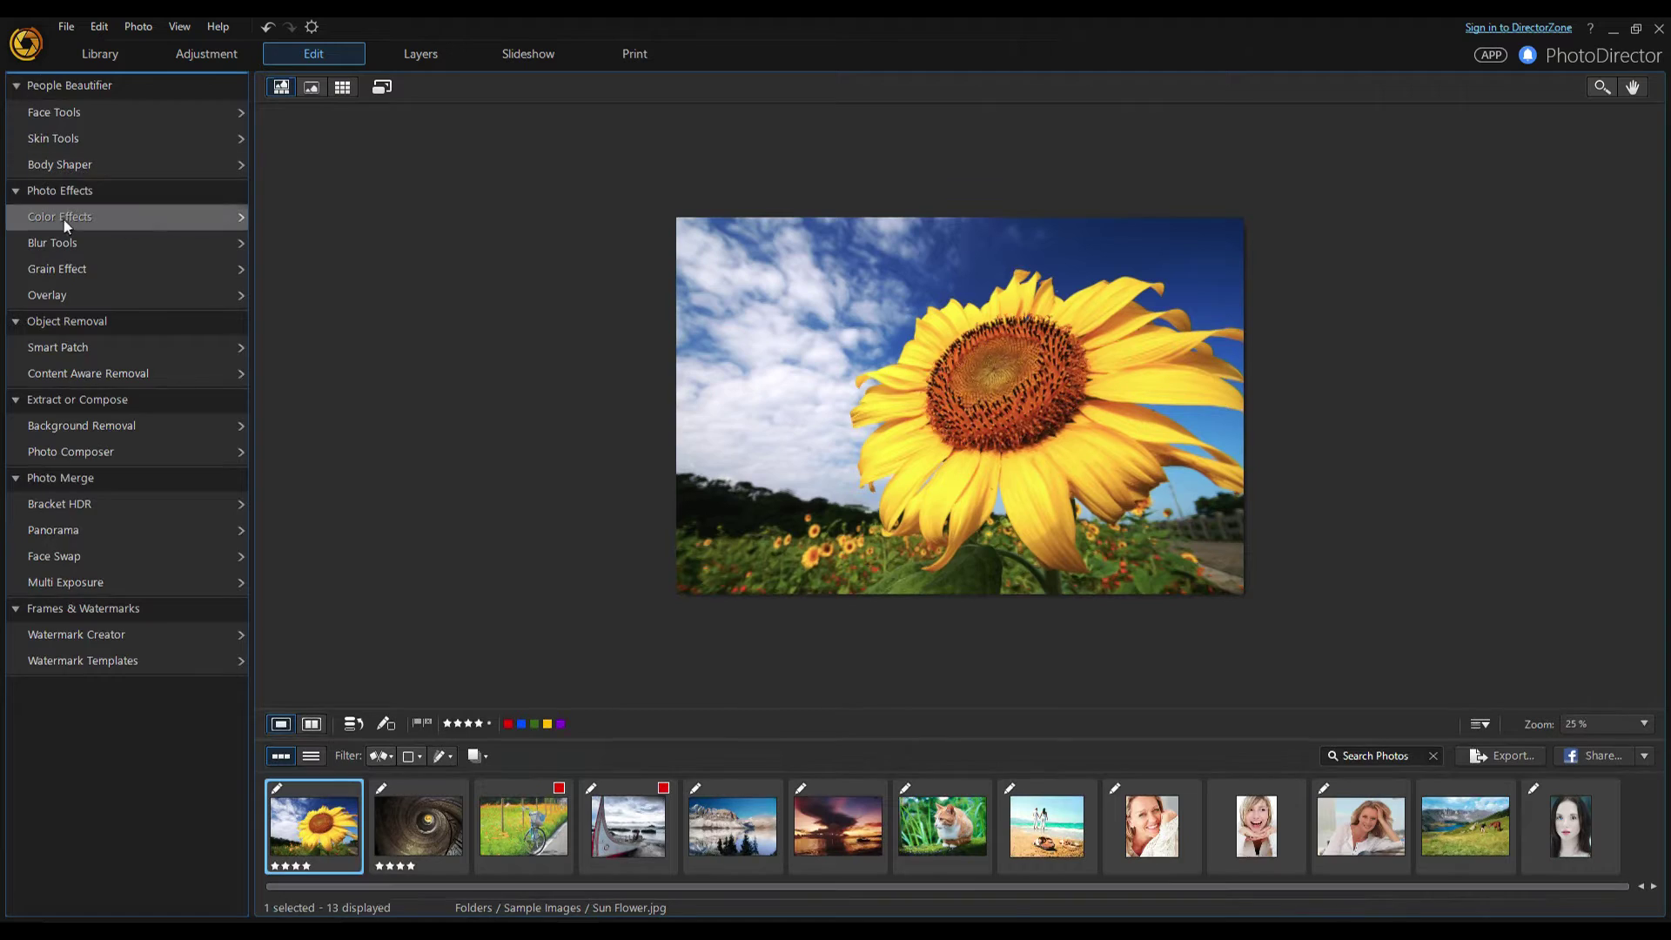
Apply the Color Splash effect to the sunflower photo, keeping yellow, and brush the colour back into the flower's centre.
click(65, 220)
click(186, 276)
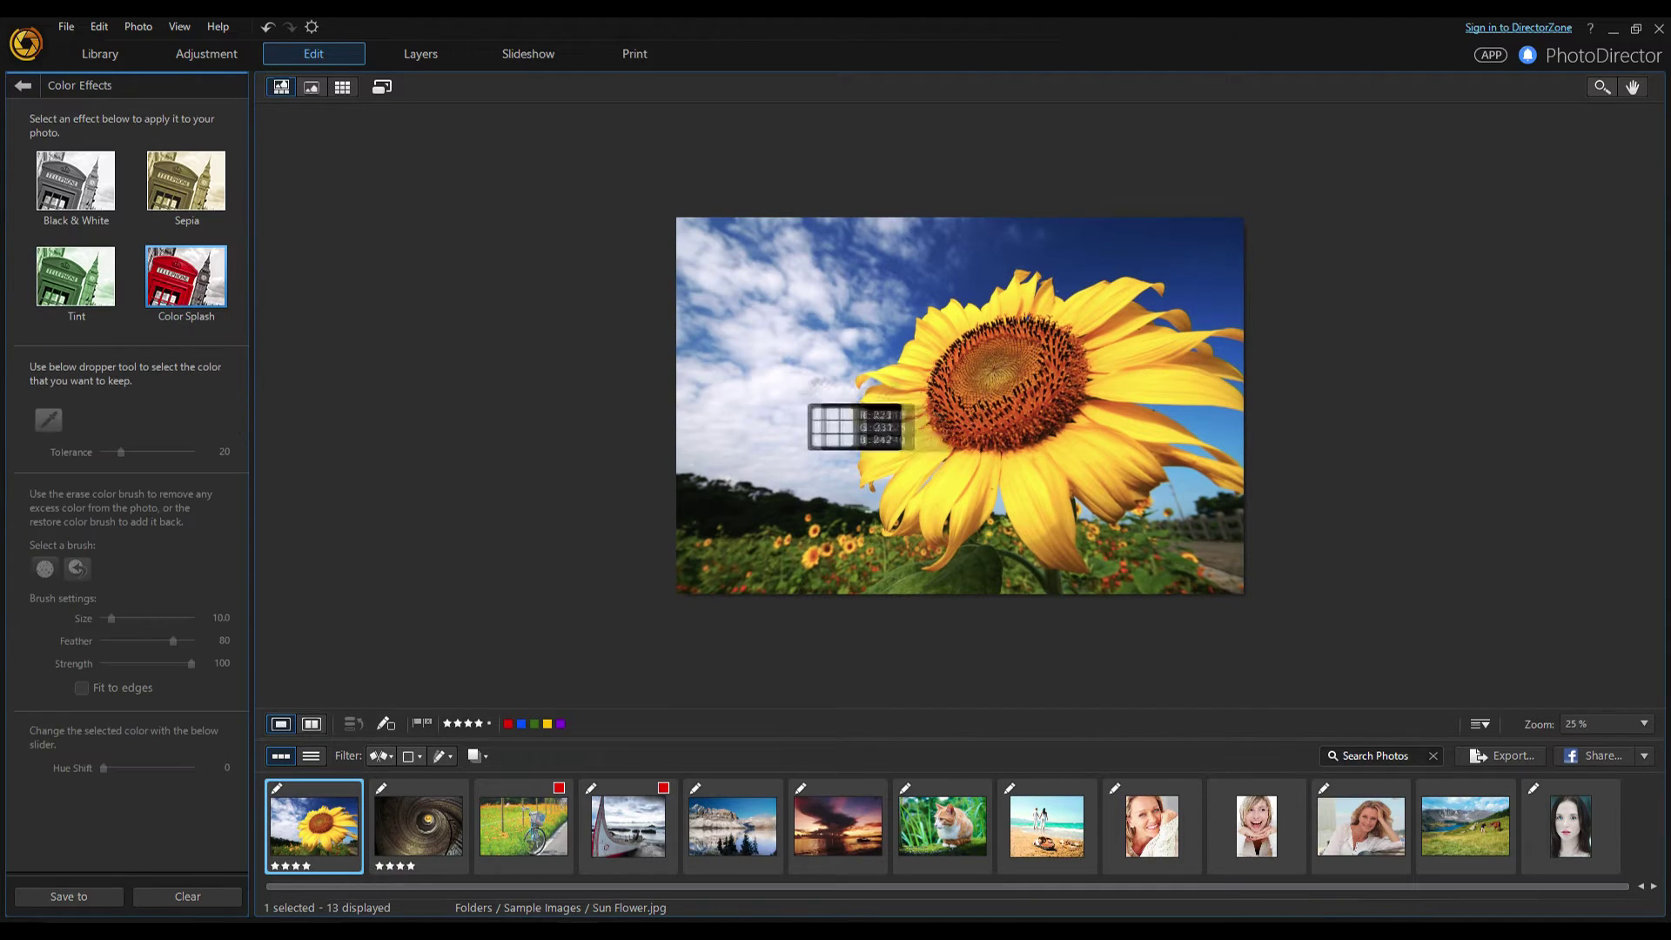
click(44, 569)
mouse_move(1034, 413)
mouse_down()
mouse_move(1080, 393)
mouse_move(1022, 309)
mouse_move(945, 387)
mouse_move(1013, 338)
mouse_up()
Enlarge the colour brush to size 15 and touch up the kept colour on the lower petals and the small background flowers.
scroll(945, 387, up, 1)
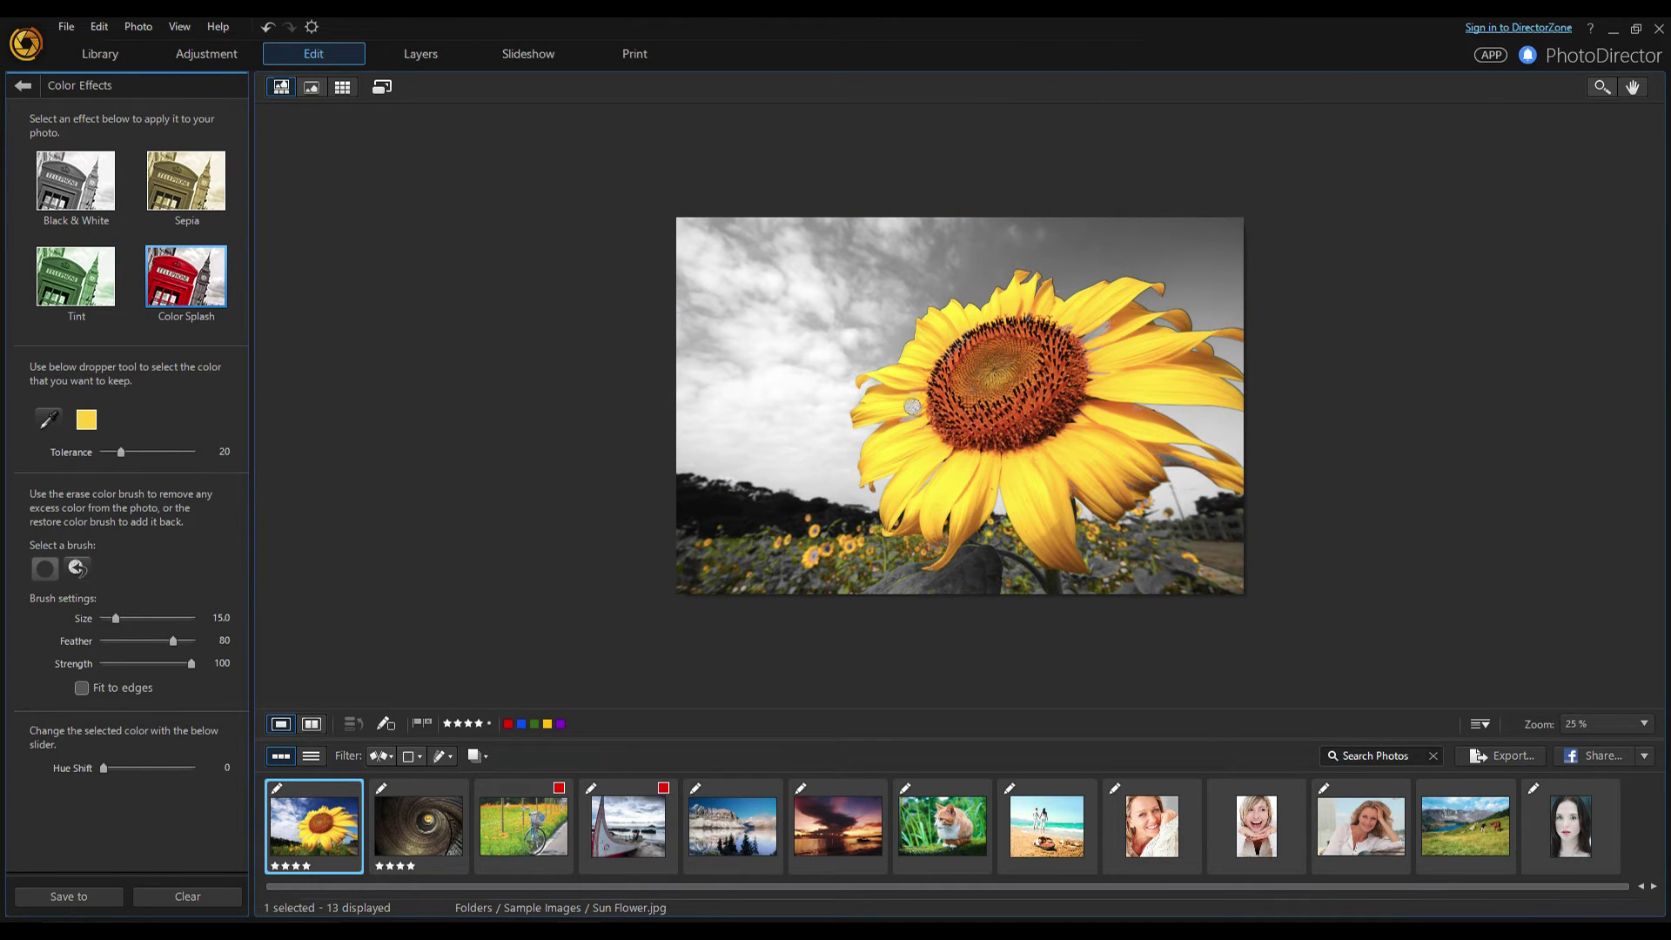
drag(1179, 461, 1185, 481)
scroll(802, 557, up, 9)
mouse_move(802, 557)
mouse_down()
mouse_move(777, 506)
mouse_move(874, 553)
mouse_move(682, 565)
mouse_up()
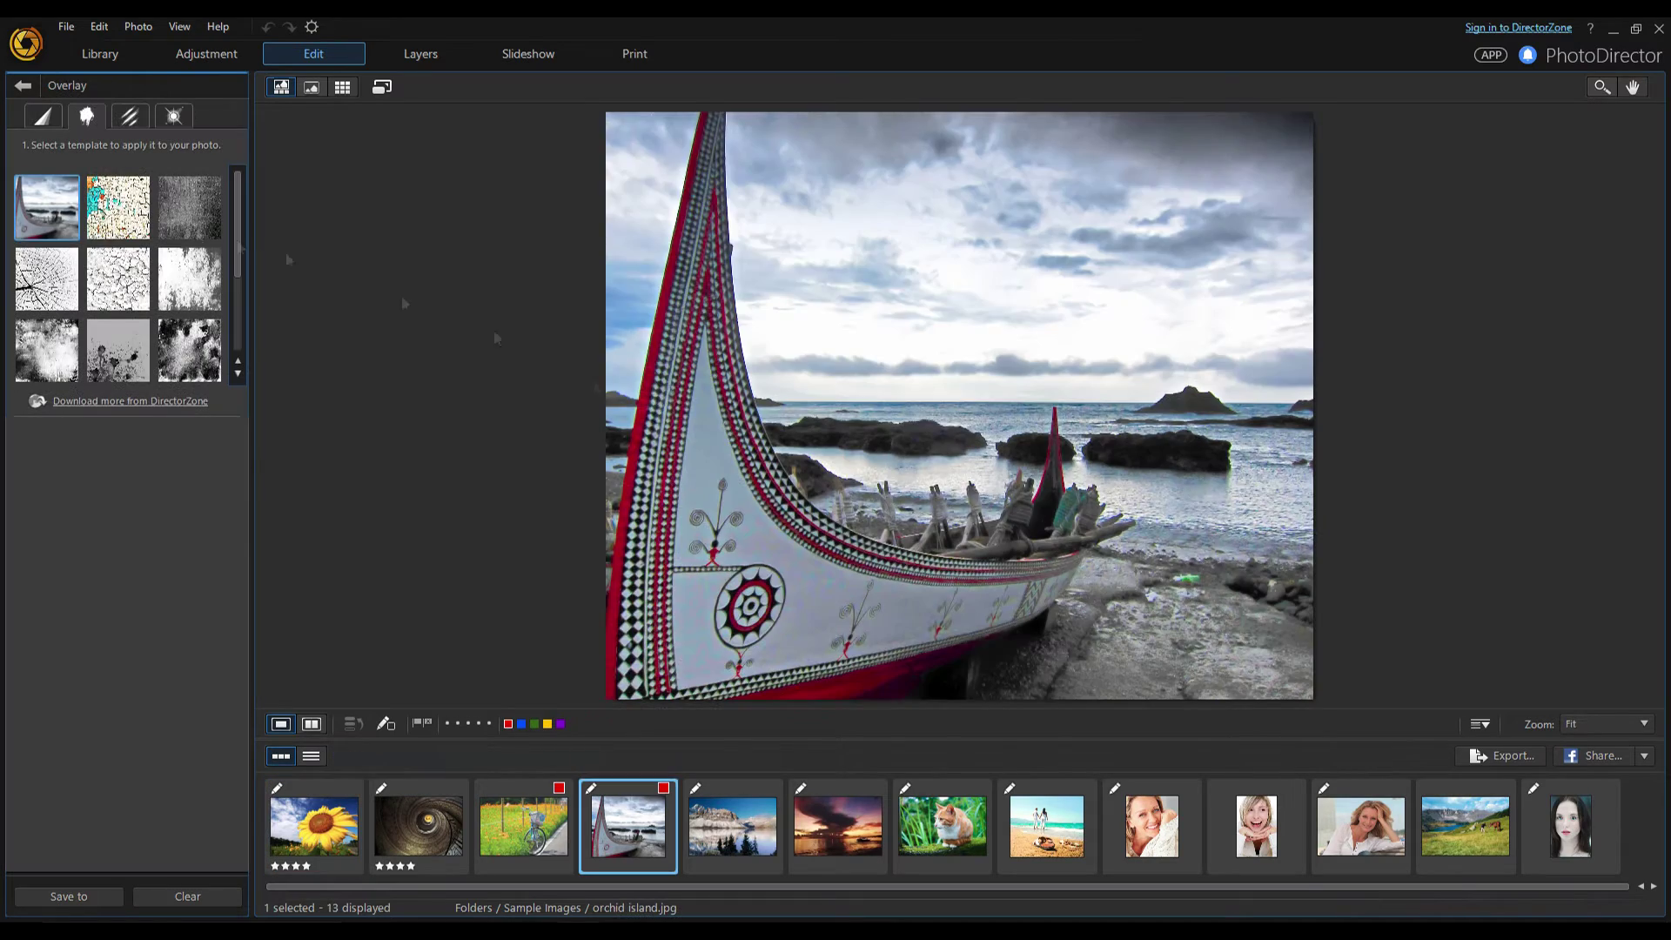
Try texture overlay templates on the boat photo and raise the first one's opacity.
click(116, 207)
mouse_move(130, 467)
mouse_down()
mouse_move(173, 471)
mouse_move(161, 463)
mouse_up()
click(111, 495)
click(118, 278)
Try several lens flare overlays on the boat photo, ending with the blue flare template in the third row.
click(174, 115)
click(119, 225)
click(56, 273)
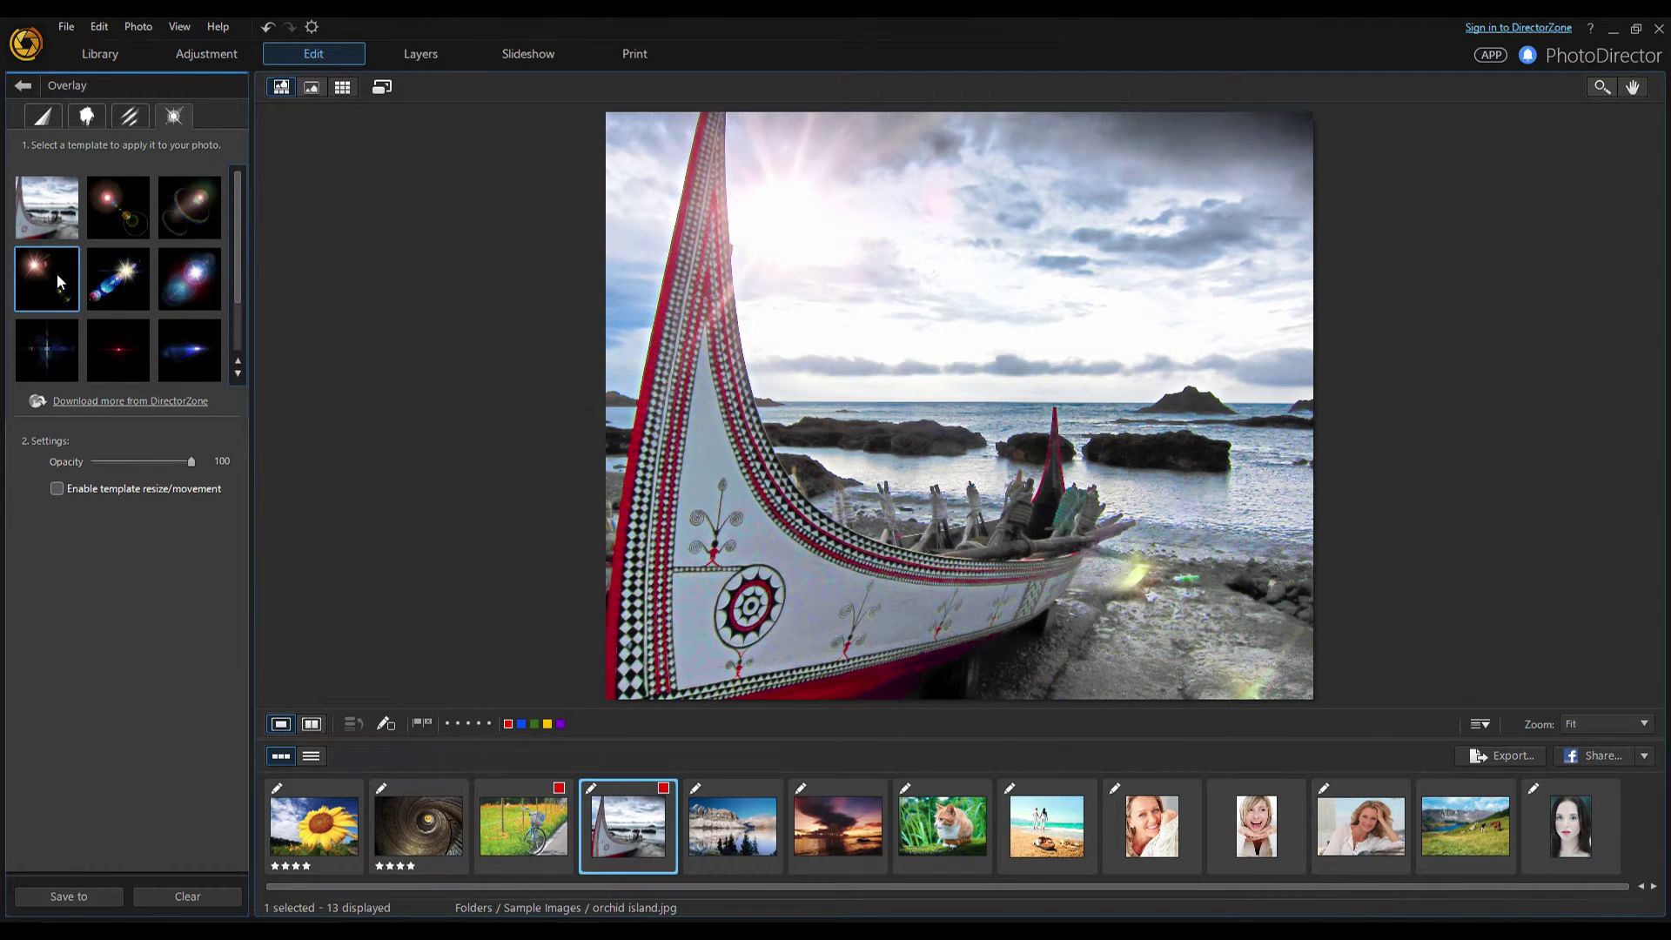
click(45, 347)
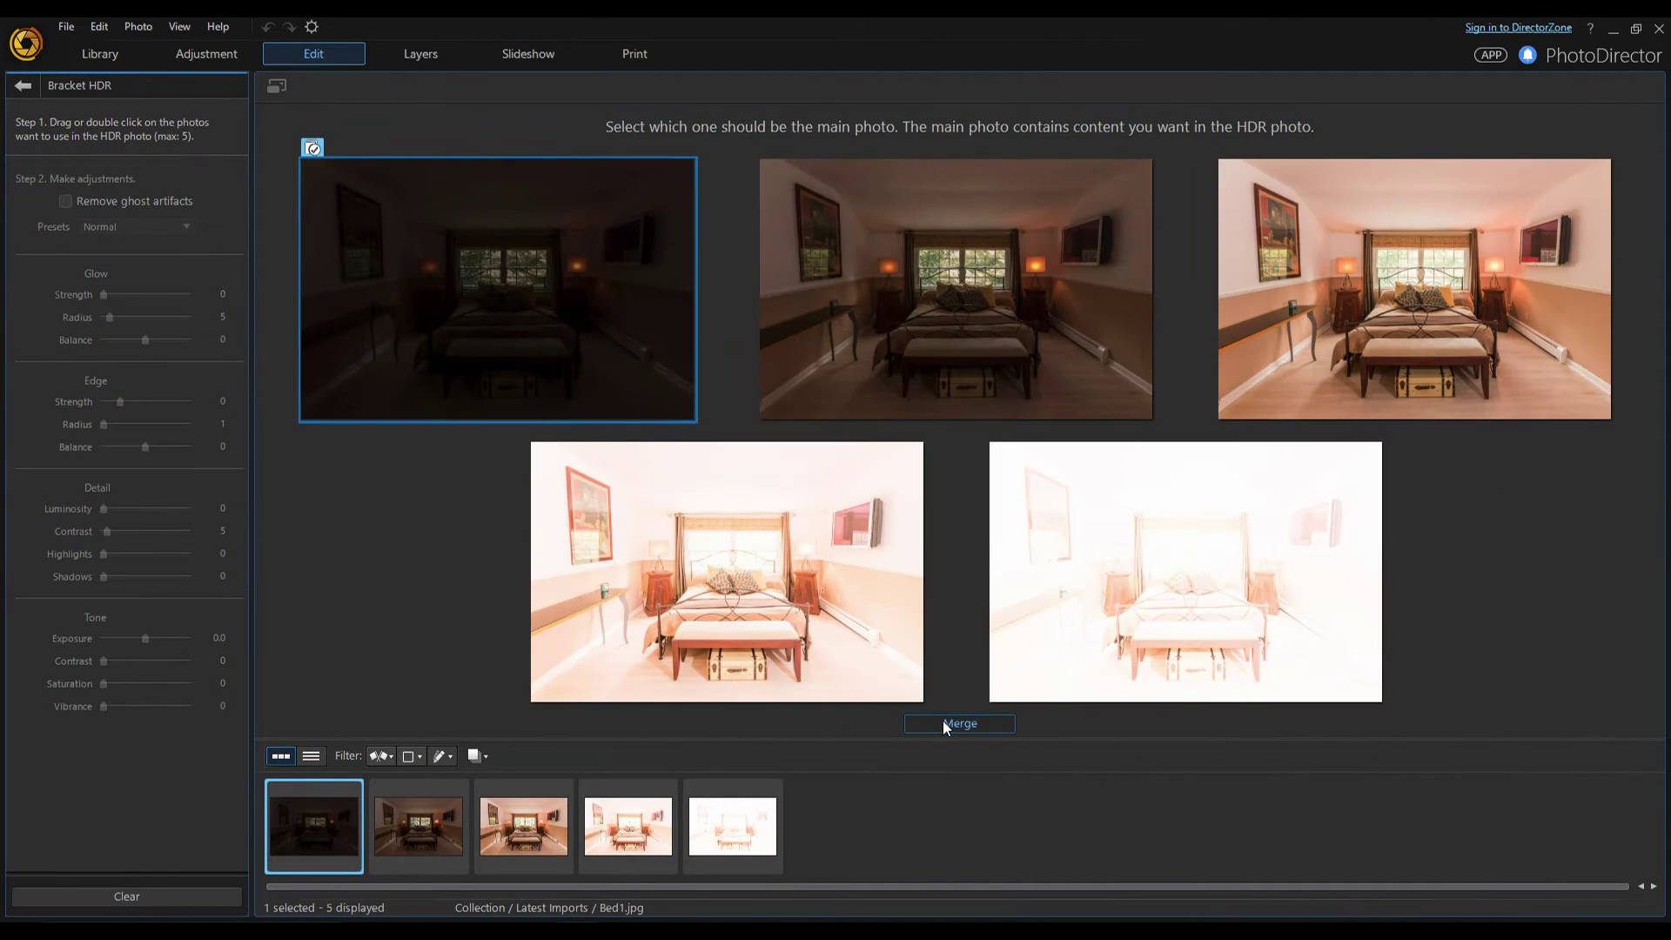
Merge the bracketed bedroom exposures into an HDR photo and adjust its glow strength, edge strength and detail luminosity.
click(943, 723)
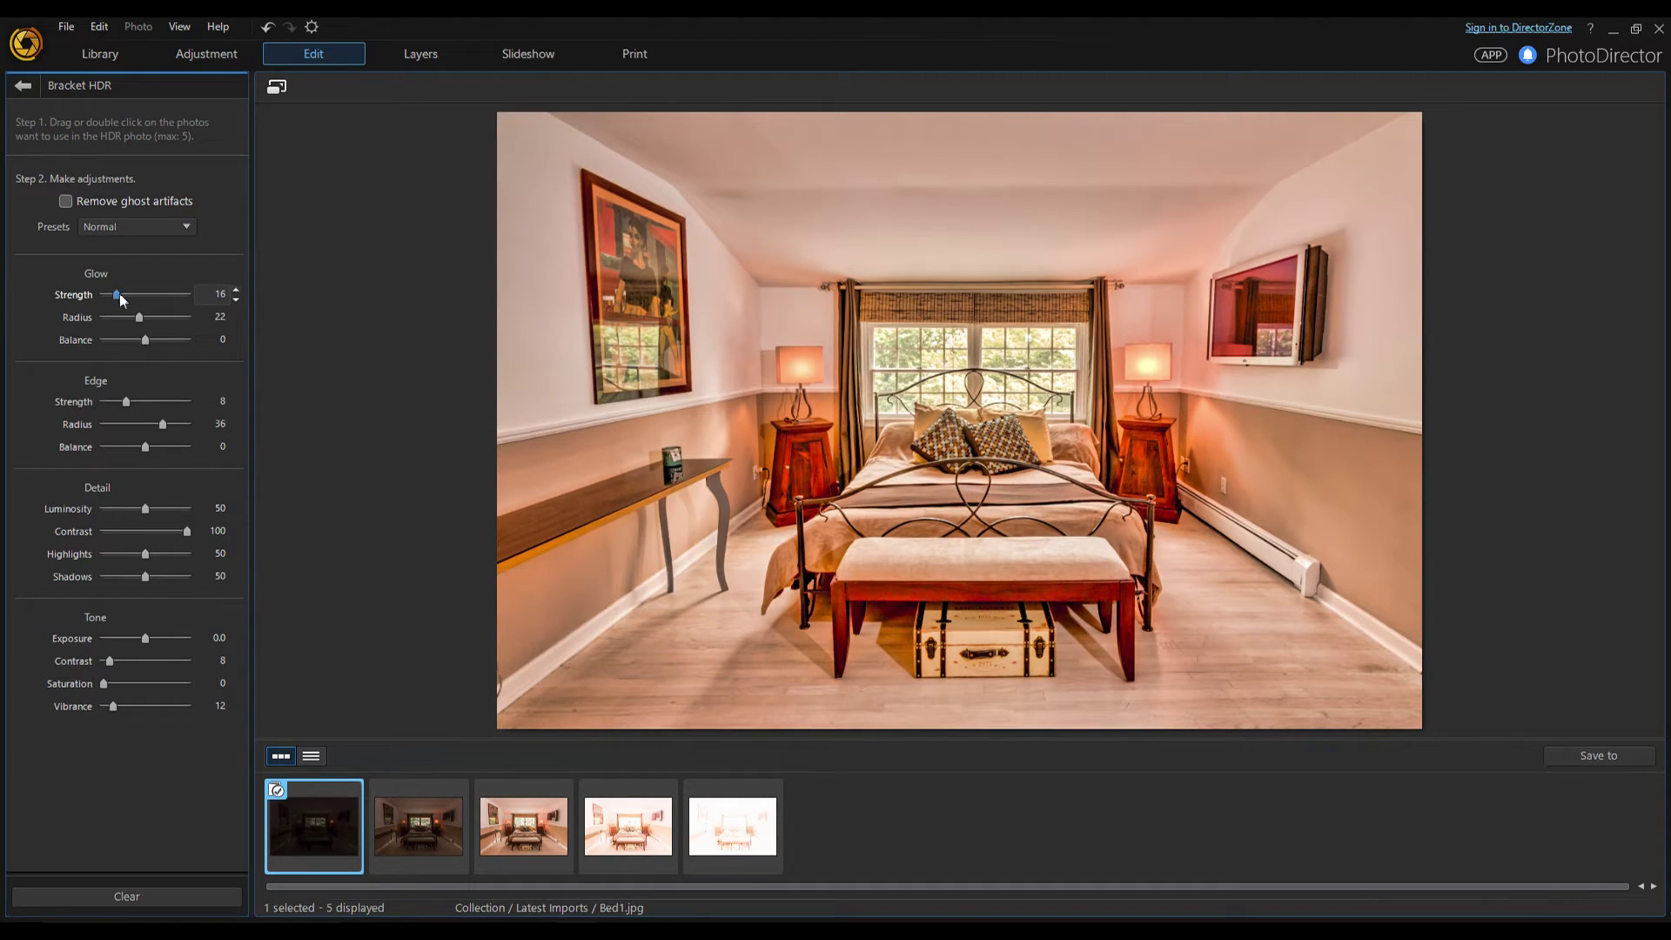
click(121, 402)
click(148, 509)
click(146, 510)
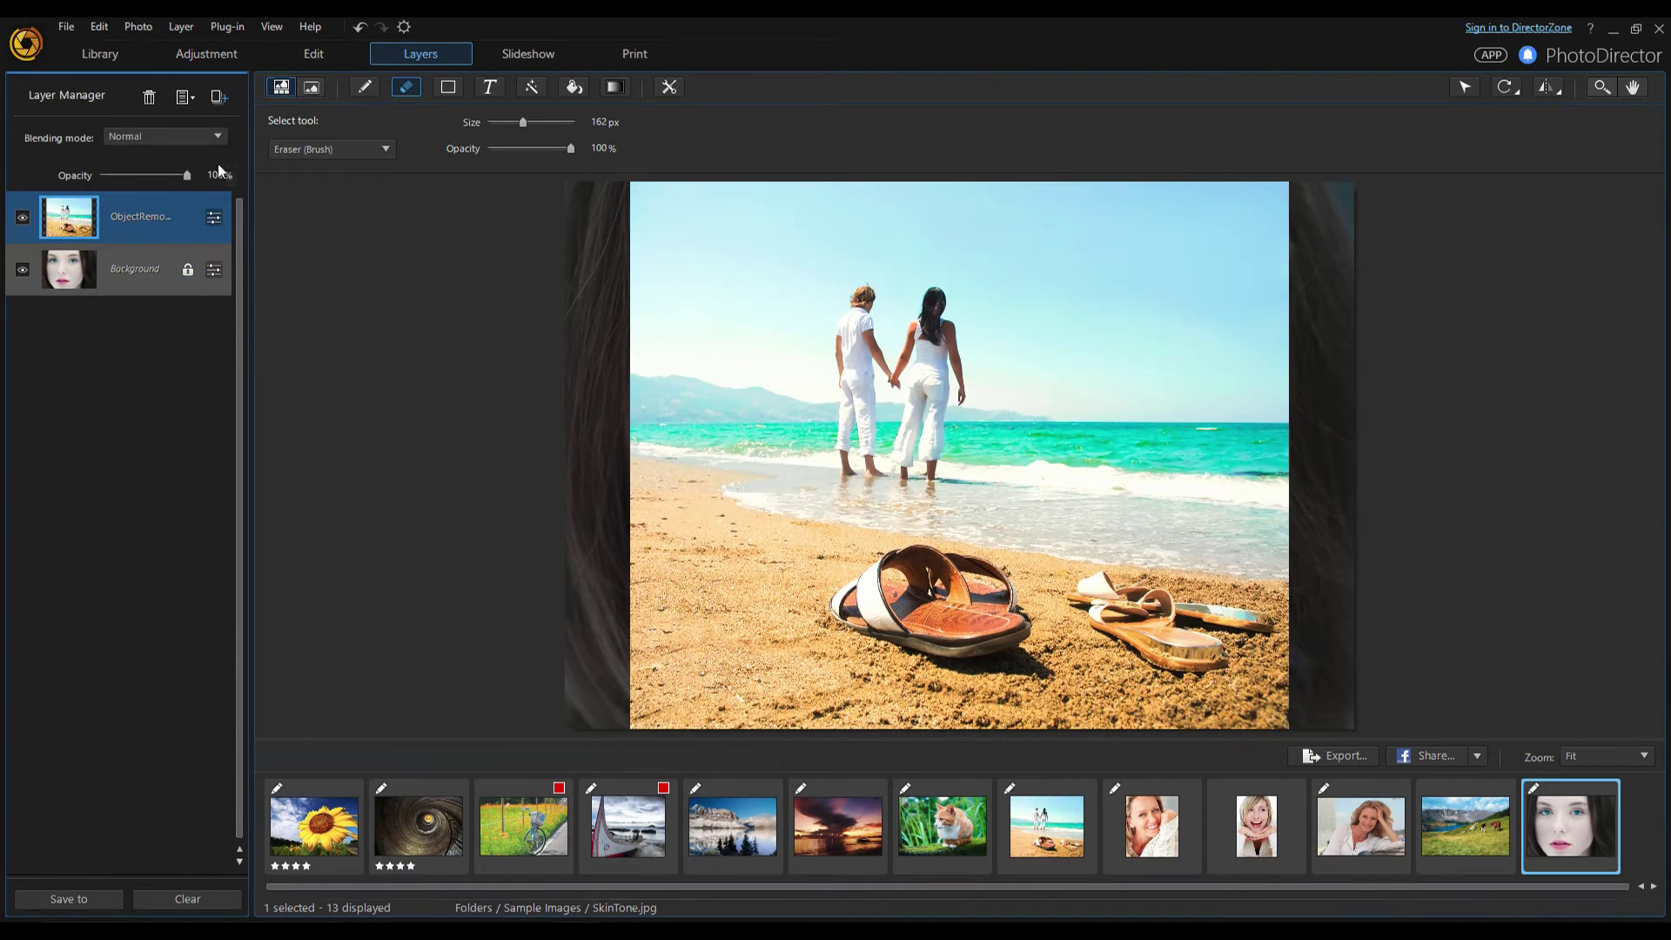
Blend the beach couple layer with Multiply over the woman's portrait and erase the sand and sea around her lower face and hair.
click(217, 136)
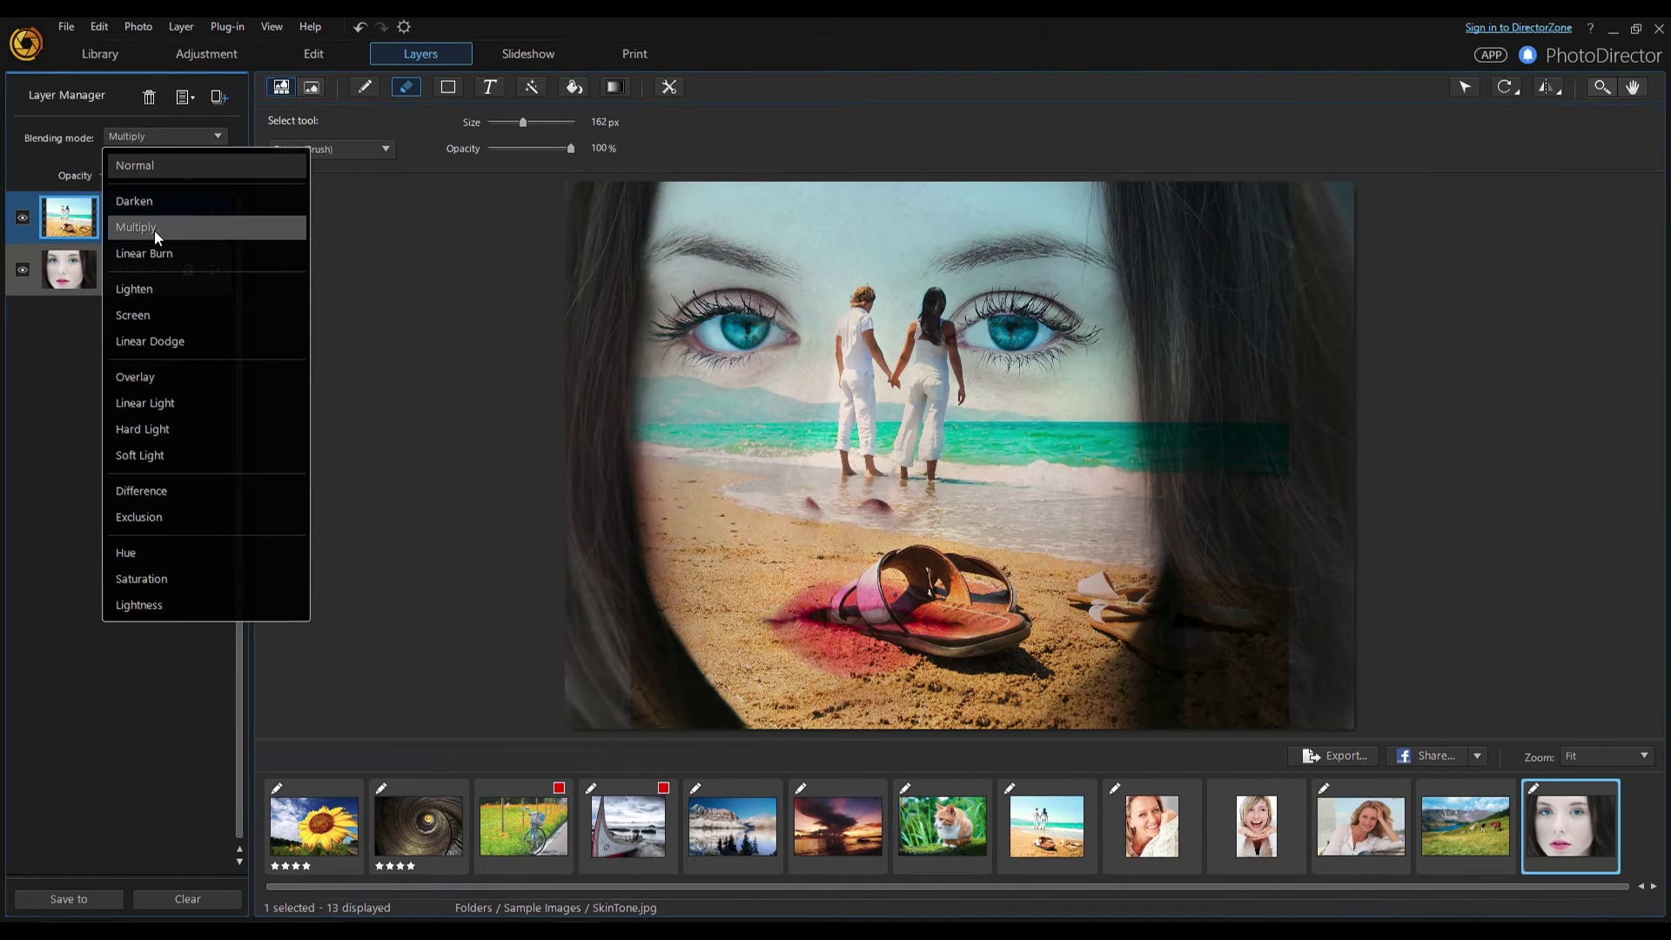
click(154, 228)
mouse_move(633, 487)
mouse_down()
mouse_move(757, 518)
mouse_move(906, 661)
mouse_move(1157, 626)
mouse_move(1236, 688)
mouse_up()
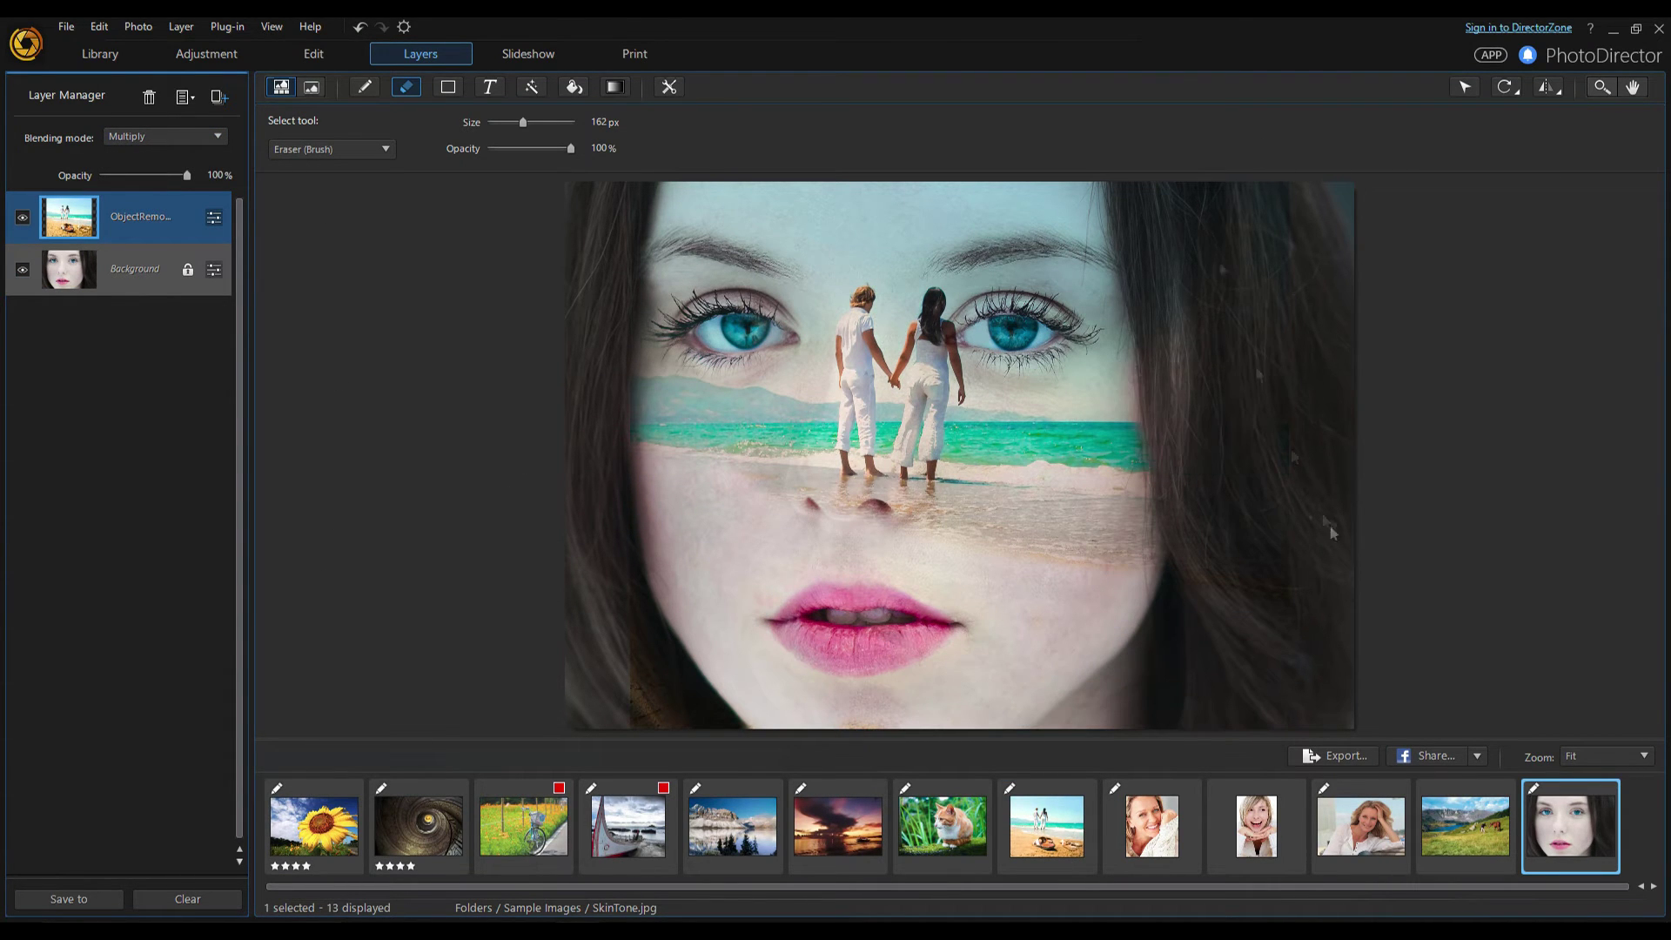
mouse_move(1079, 596)
mouse_down()
mouse_move(612, 467)
mouse_move(803, 461)
mouse_move(590, 484)
mouse_up()
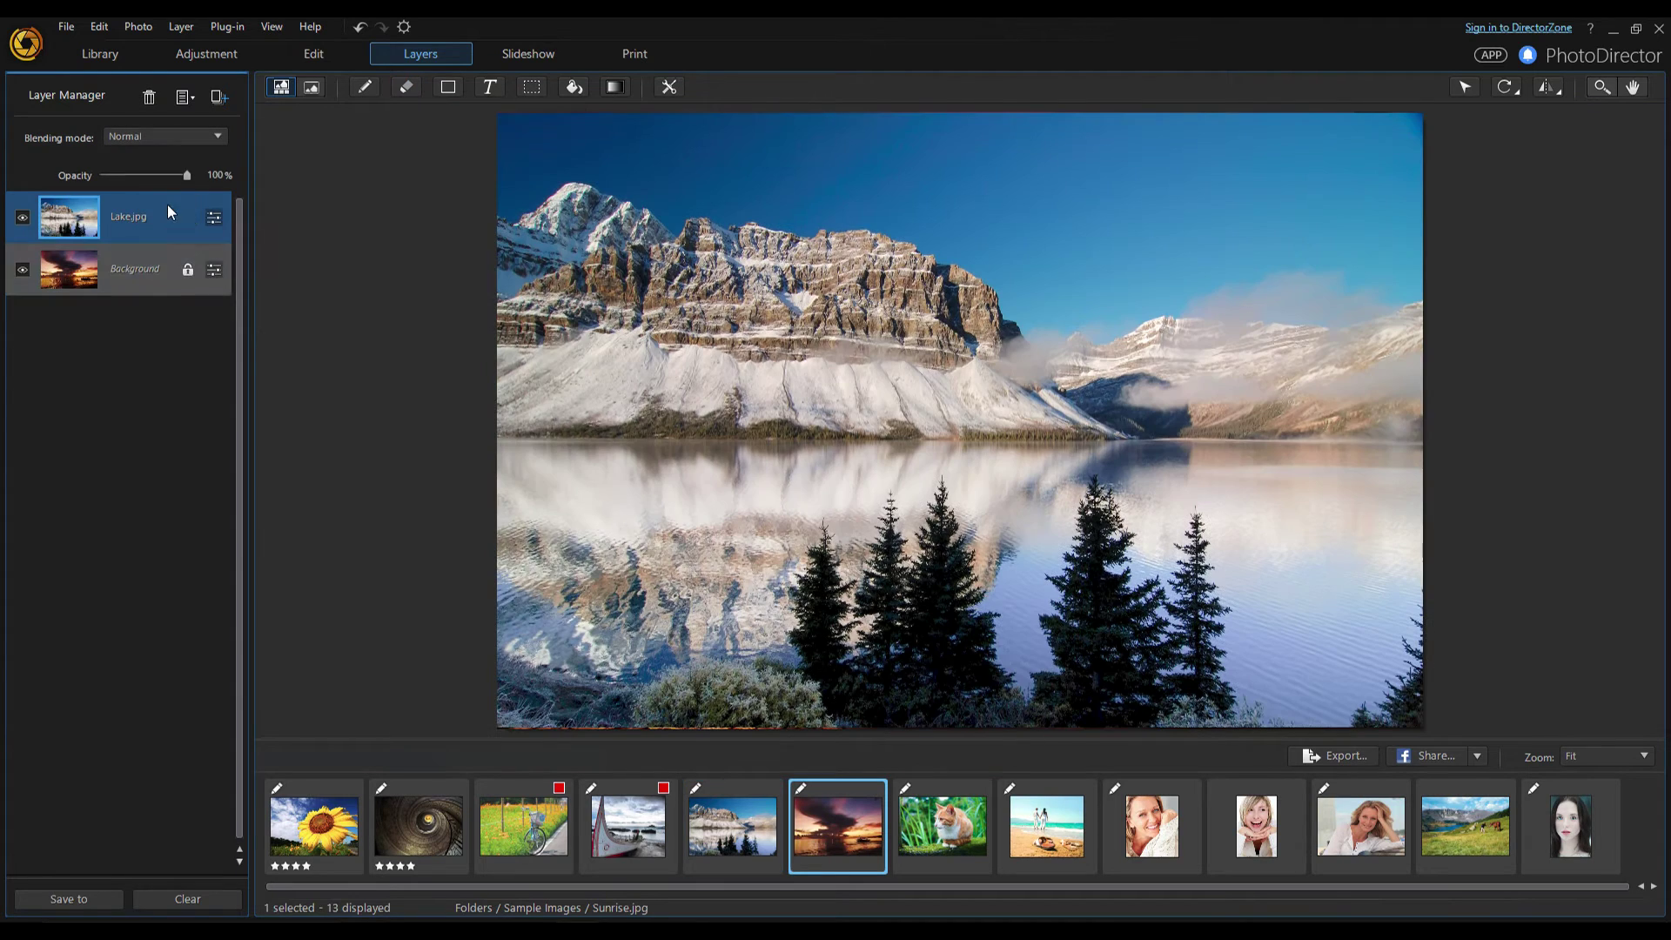
Erase the lower water area of the lake layer with the eraser to reveal the sunrise background.
click(405, 87)
mouse_move(1262, 671)
mouse_down()
mouse_move(1296, 634)
mouse_move(569, 668)
mouse_move(529, 642)
mouse_move(1270, 514)
mouse_move(1330, 479)
mouse_move(515, 470)
mouse_up()
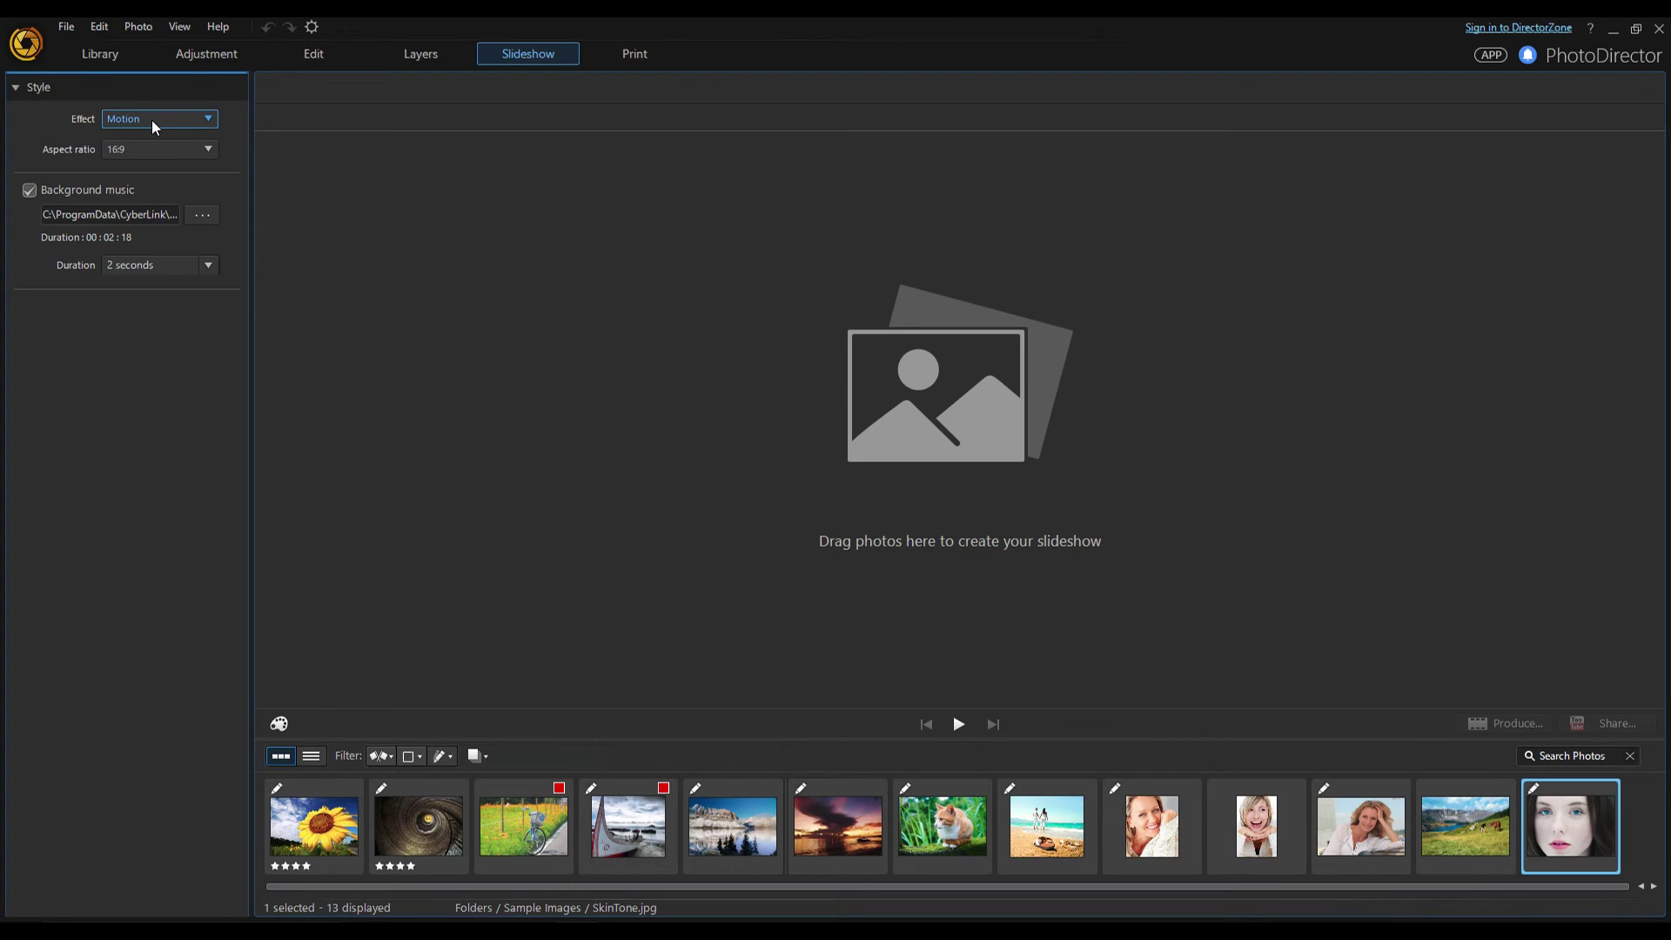
Build a slideshow from the sunflower, bicycle, lake and sunset photos and play it.
drag(313, 822, 487, 392)
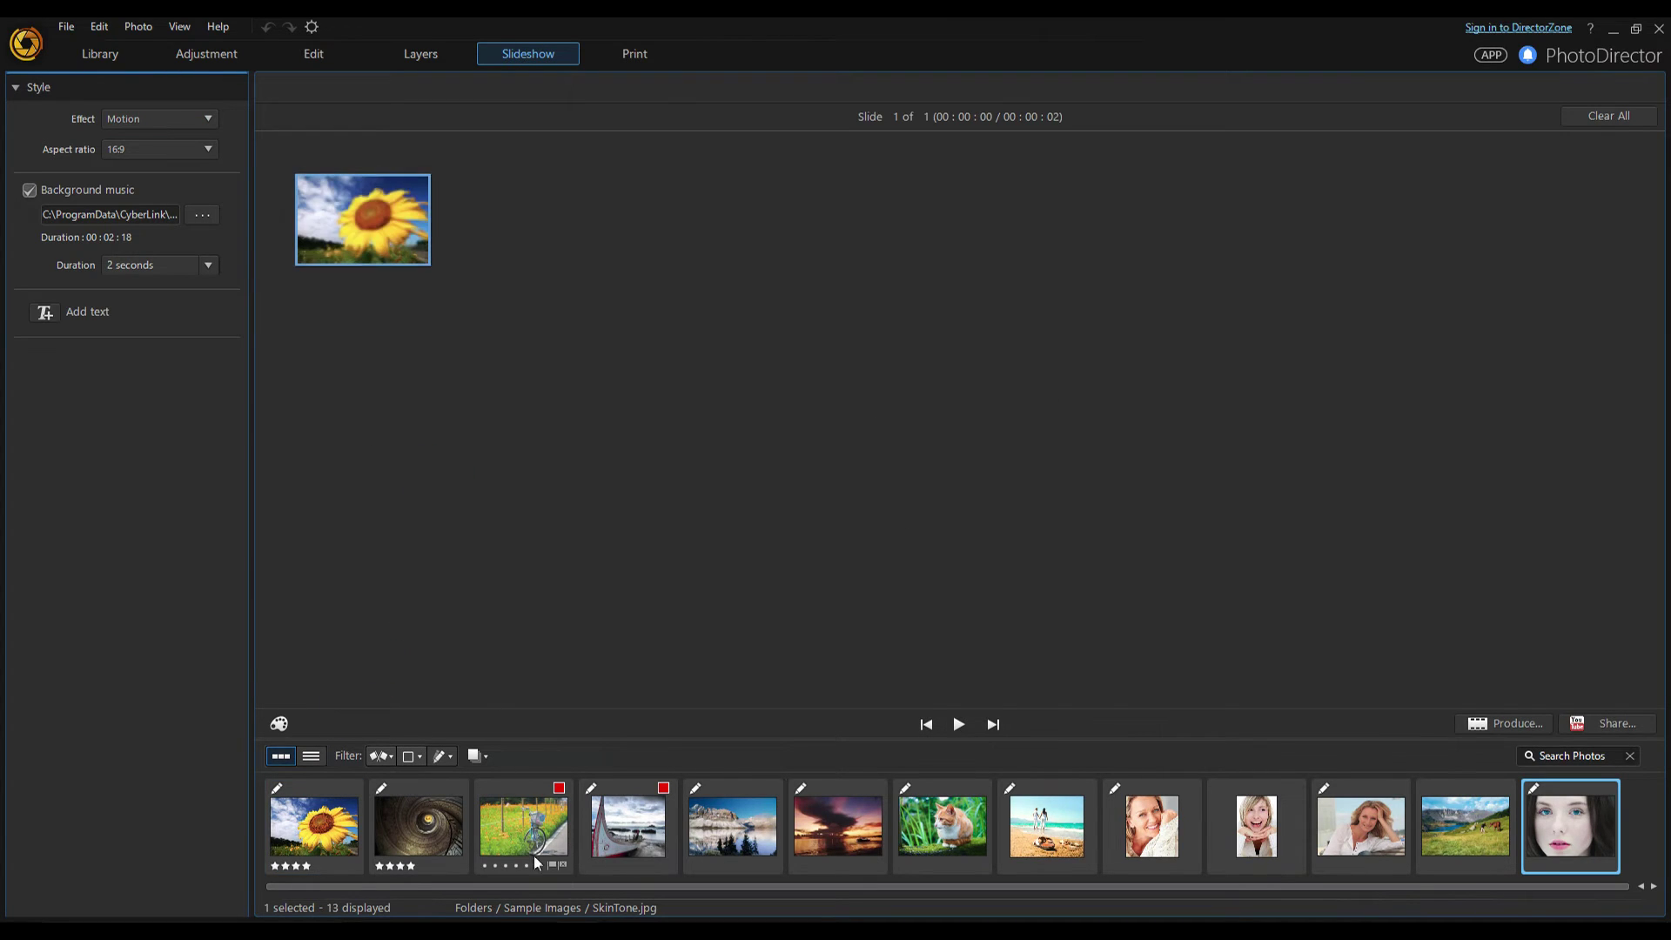
drag(528, 792, 655, 366)
drag(753, 792, 802, 243)
drag(849, 800, 949, 235)
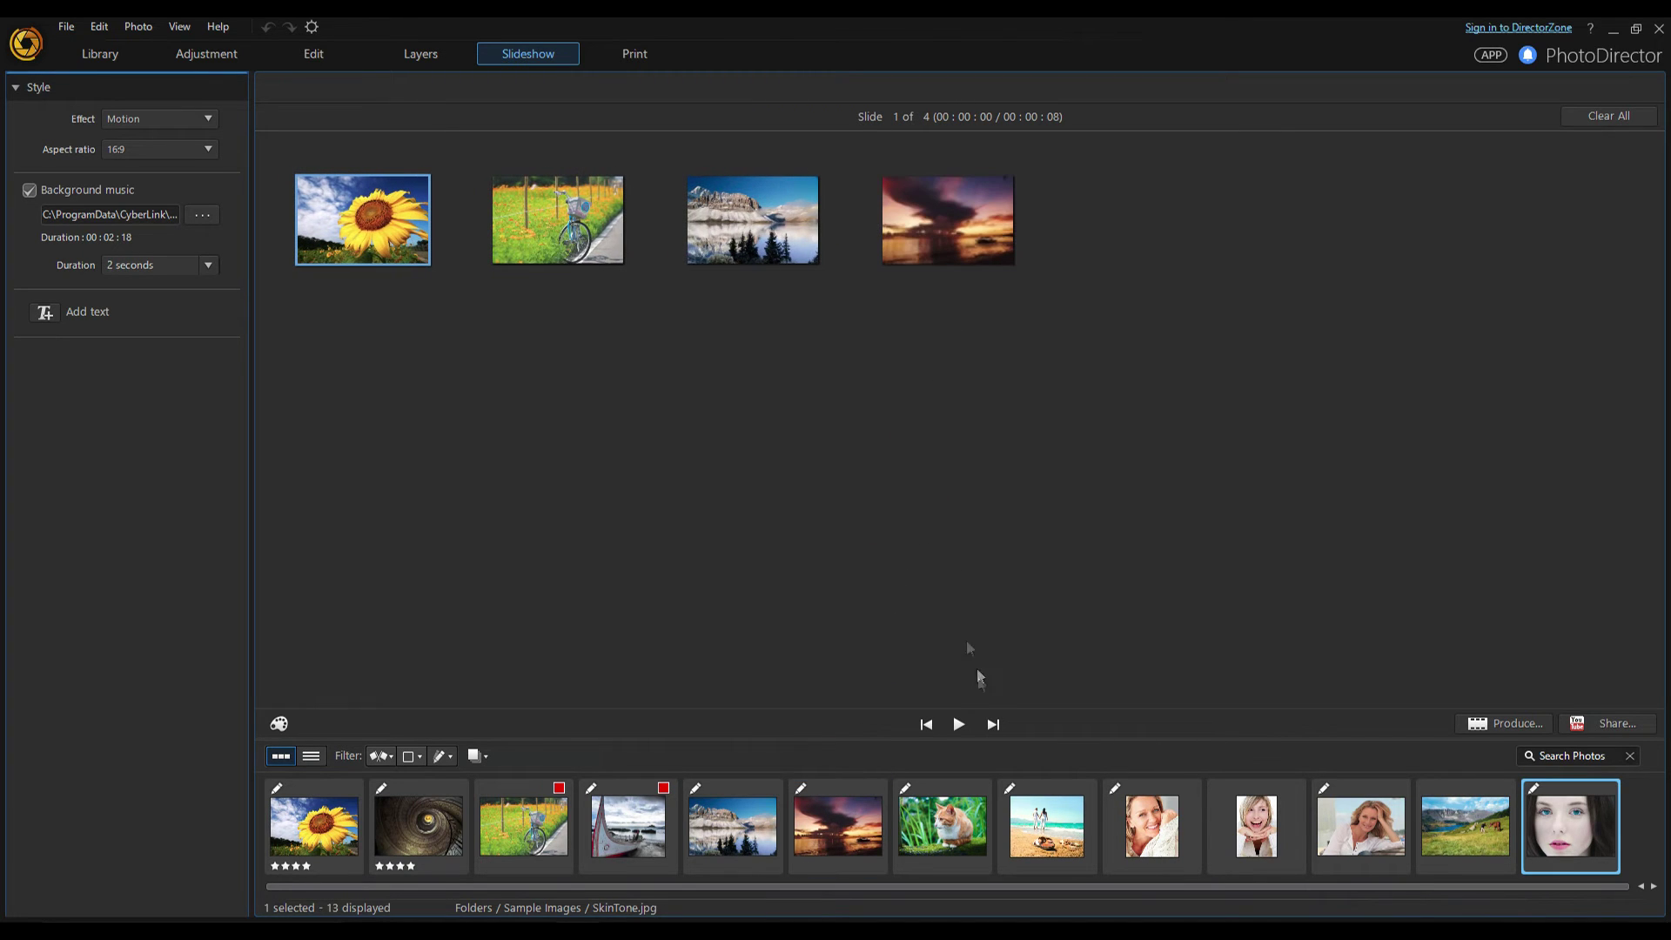
click(958, 725)
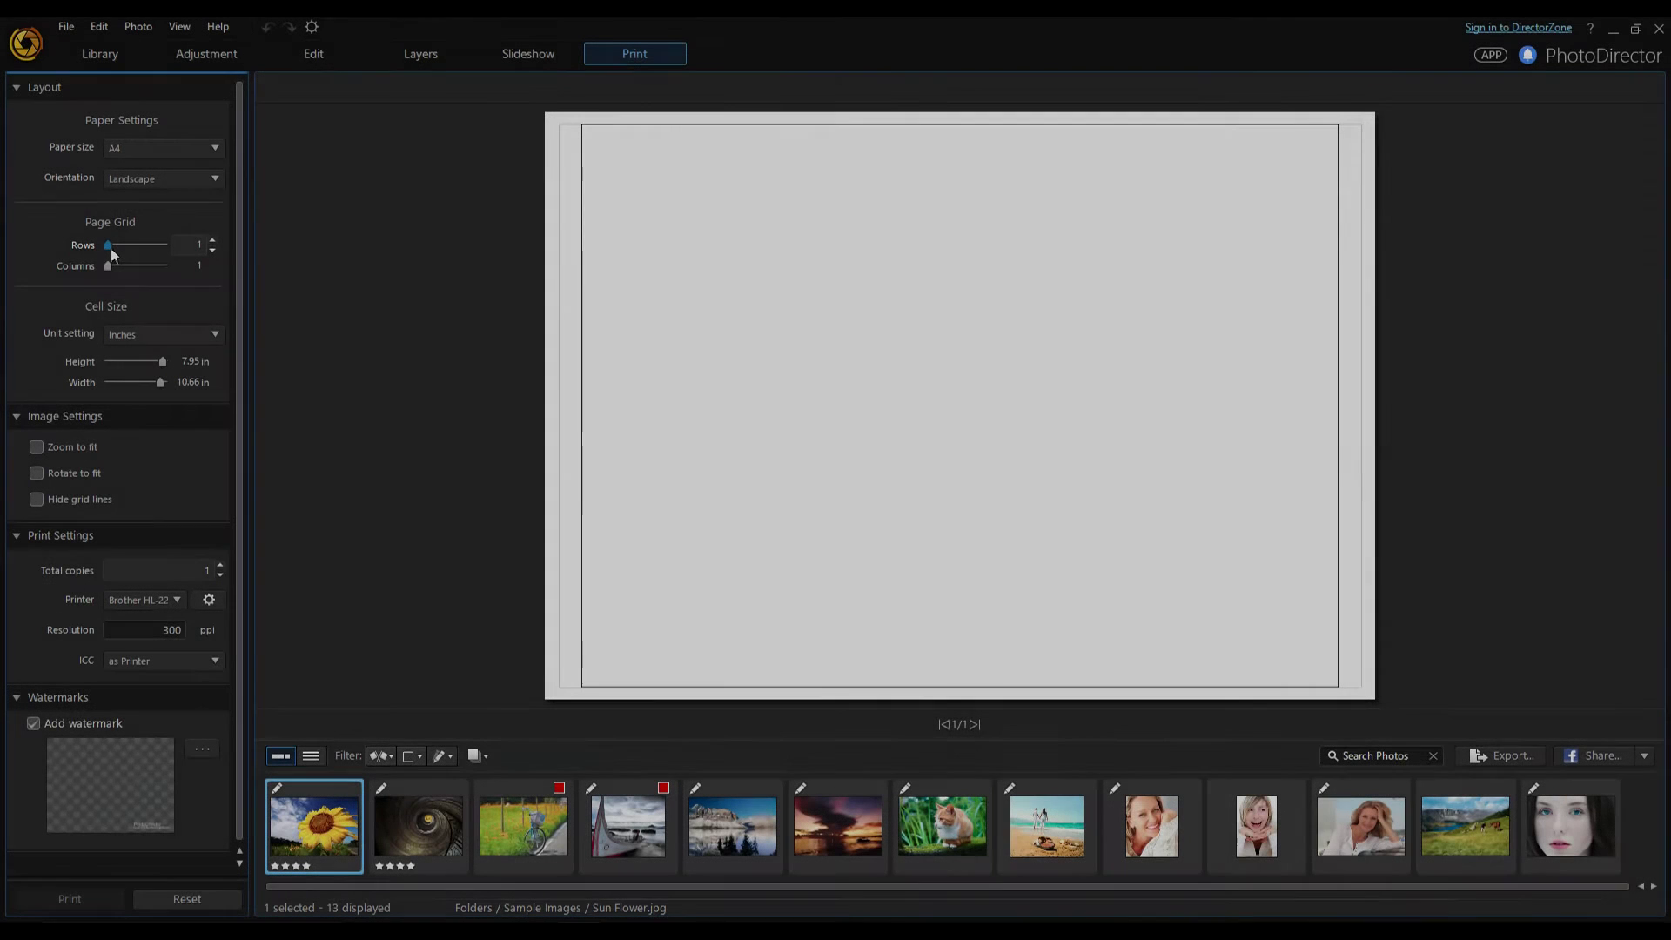
Set the print page grid to 2 rows and 2 columns and fill it with the sunflower, bicycle, lake and sunset photos.
click(111, 248)
click(111, 268)
drag(333, 800, 735, 305)
drag(516, 802, 984, 375)
drag(744, 780, 760, 572)
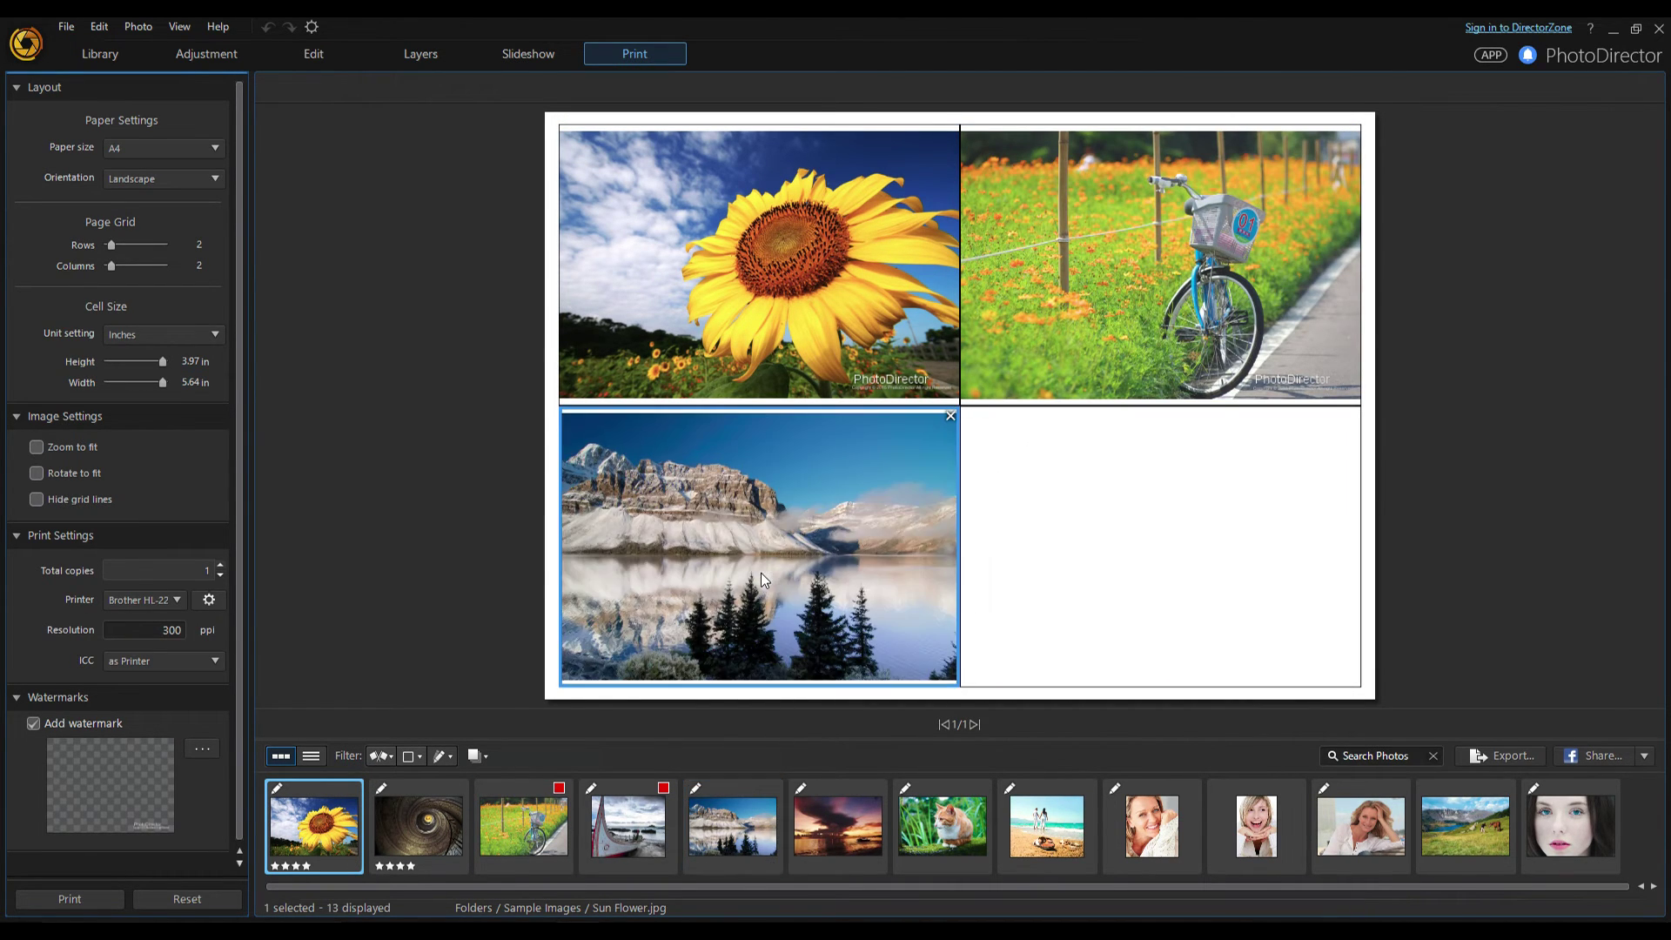
drag(820, 789, 1156, 524)
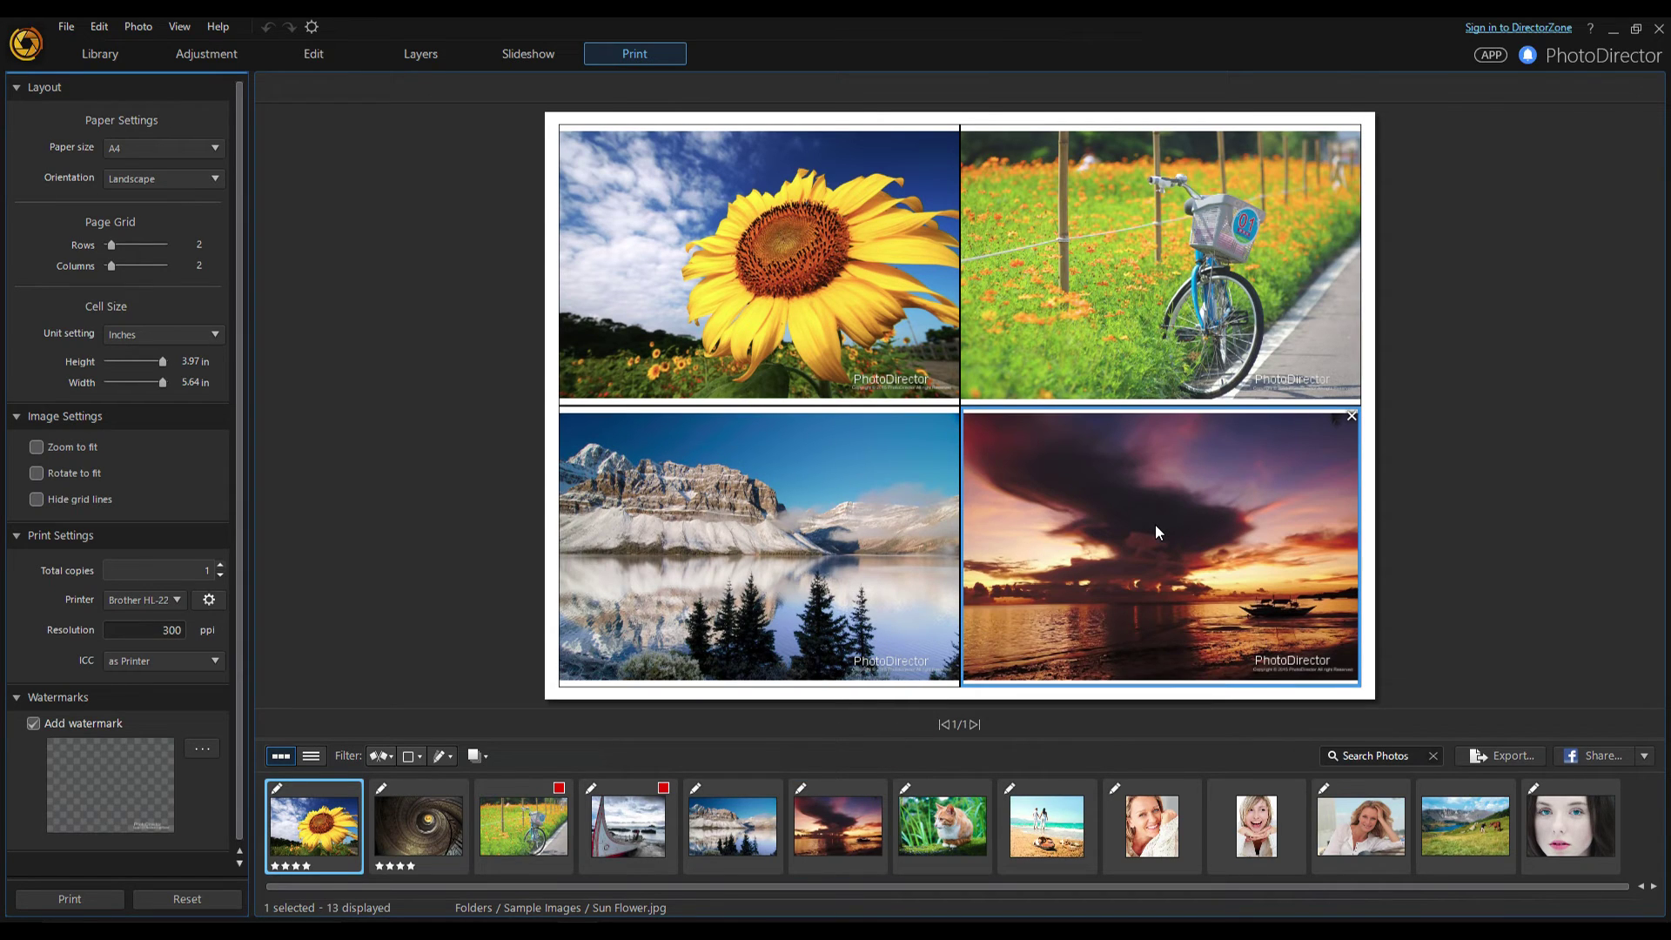
Apply the Default_002 watermark template to the print layout.
click(202, 751)
click(970, 374)
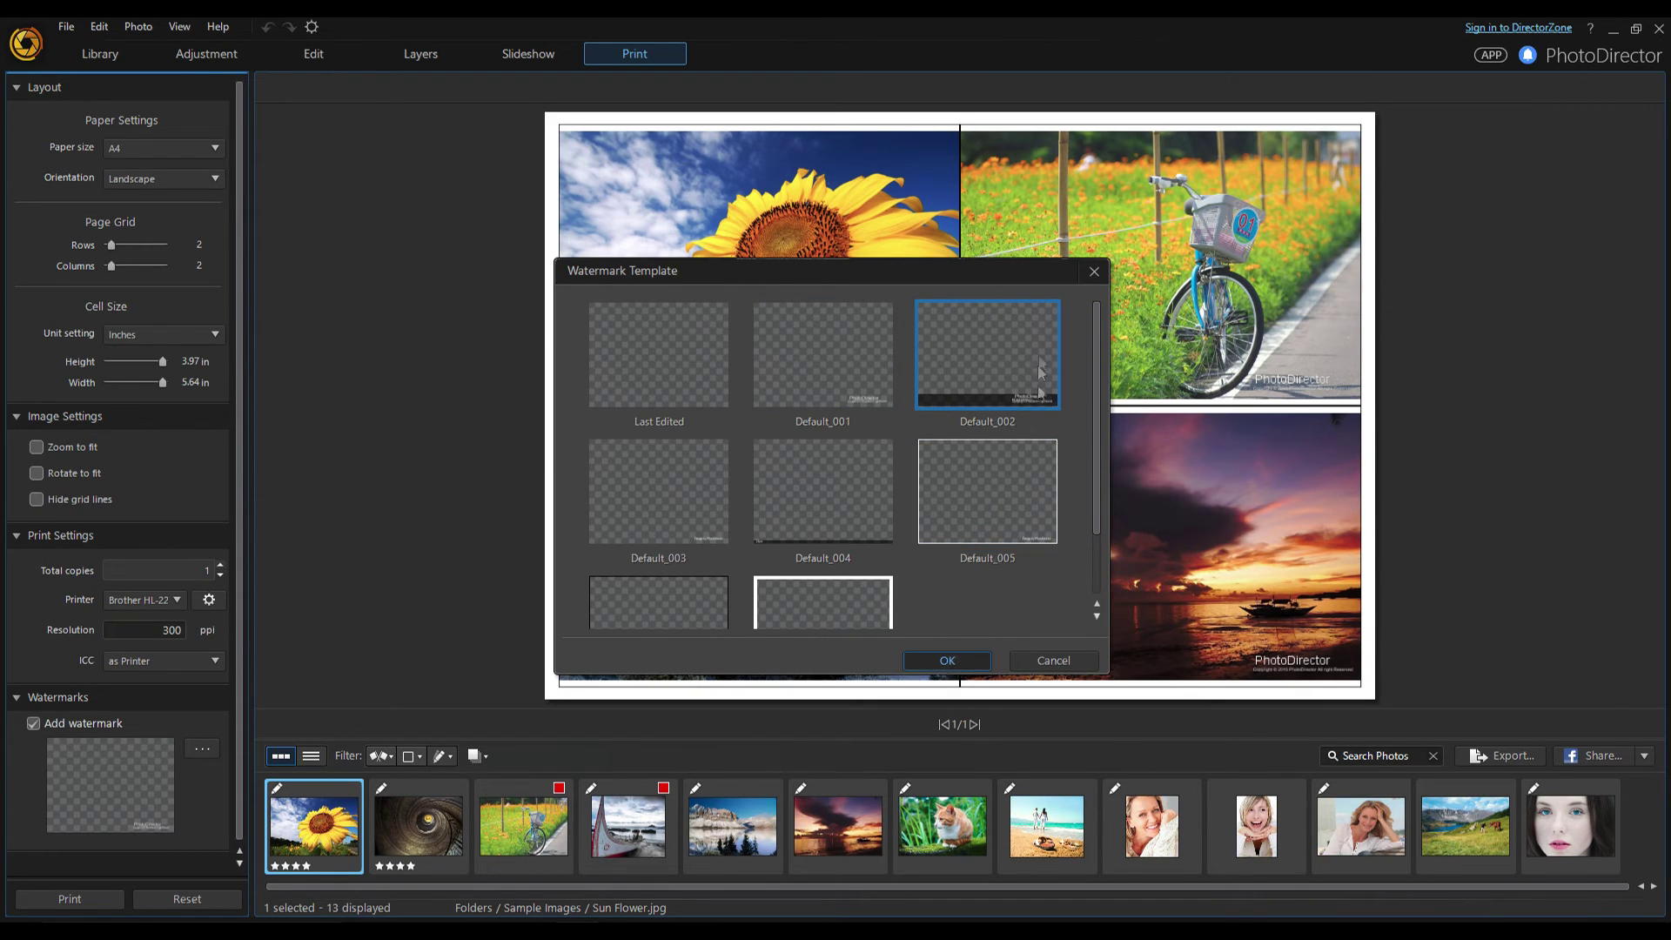
click(947, 661)
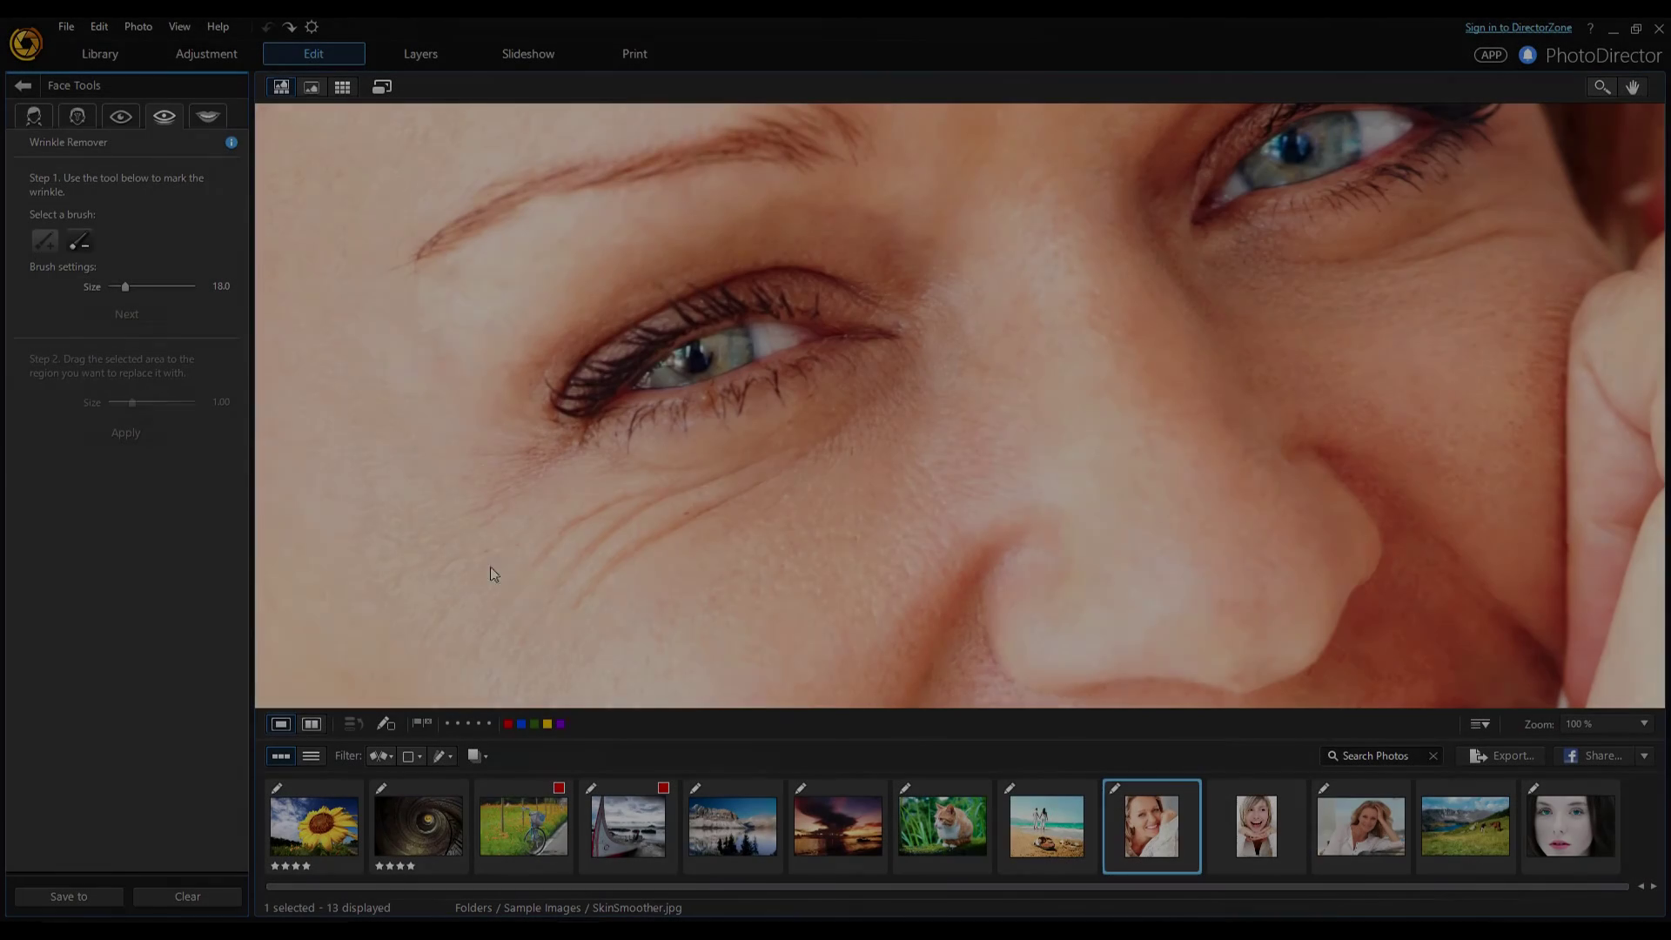
Remove the wrinkles under the woman's eye on the image's left side, replacing them with smooth skin from the cheek below.
drag(512, 598, 759, 446)
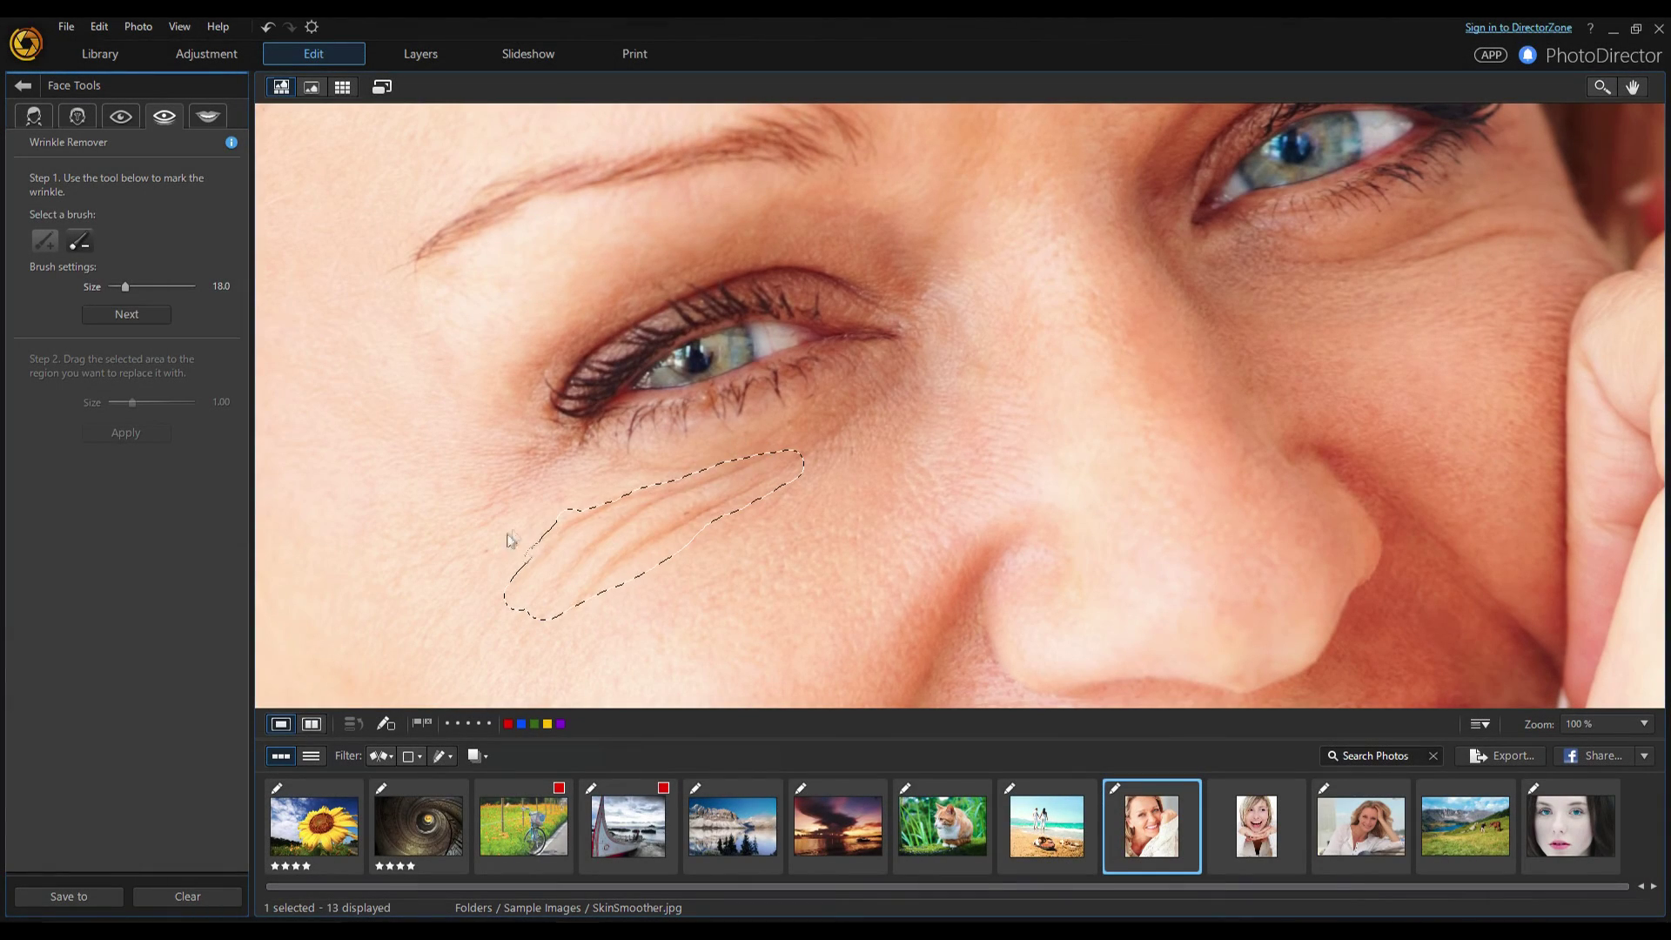
click(127, 315)
drag(714, 607, 729, 615)
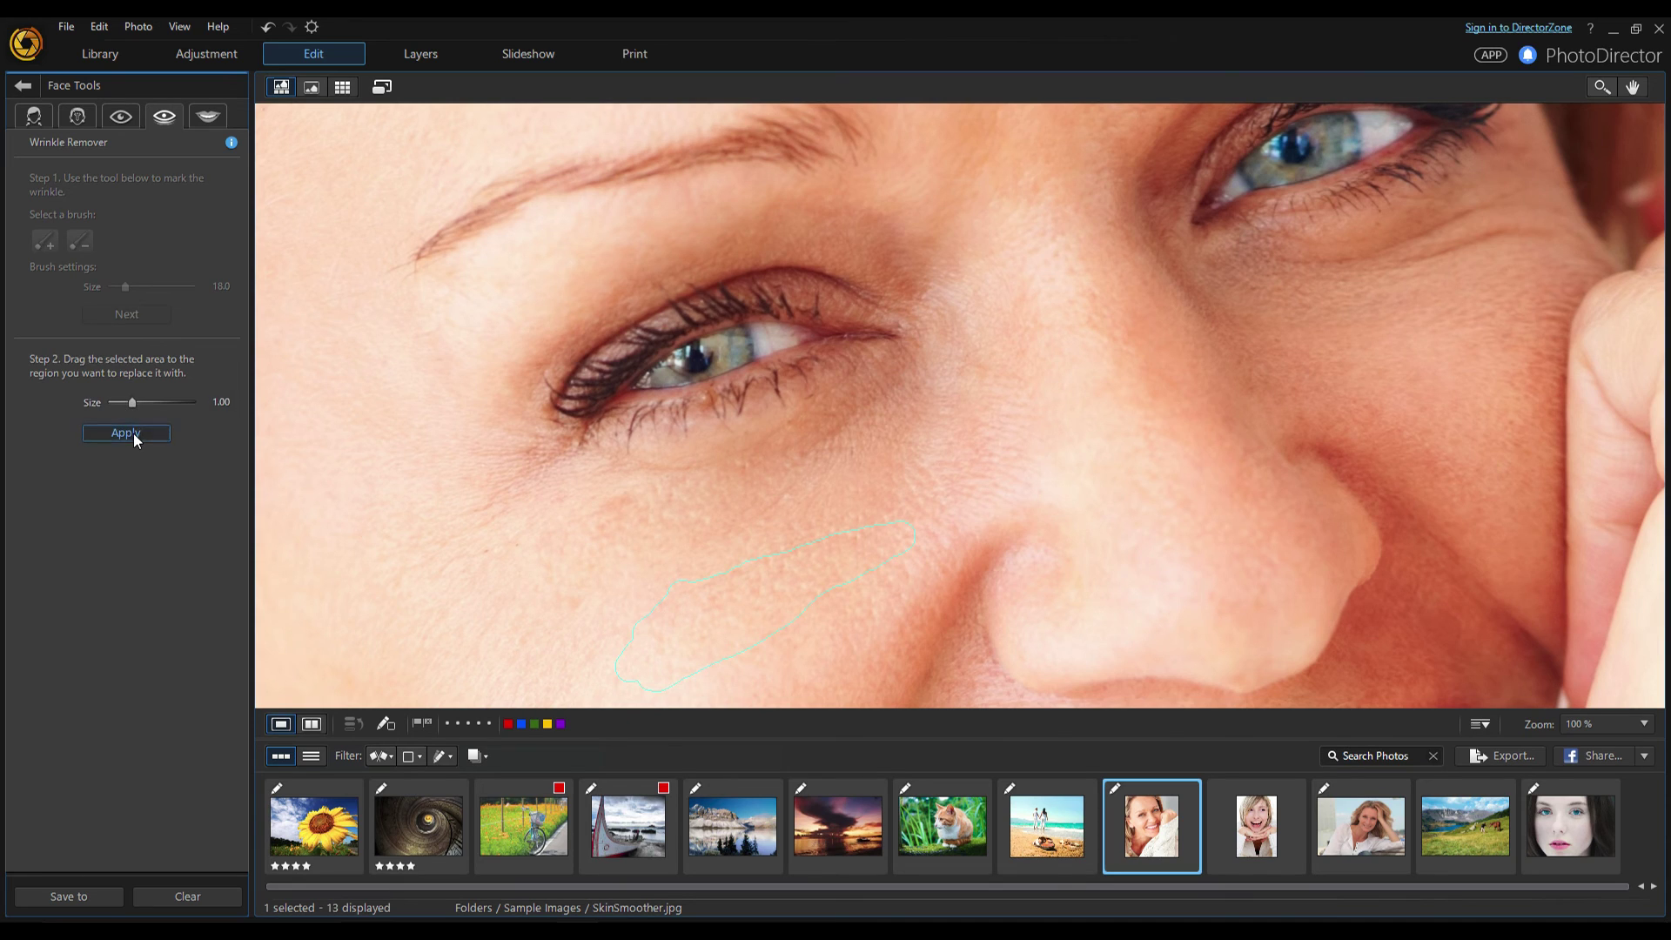
click(127, 433)
Mark the wrinkle under the woman's other eye and choose the skin just below as its replacement.
drag(1315, 265, 1549, 222)
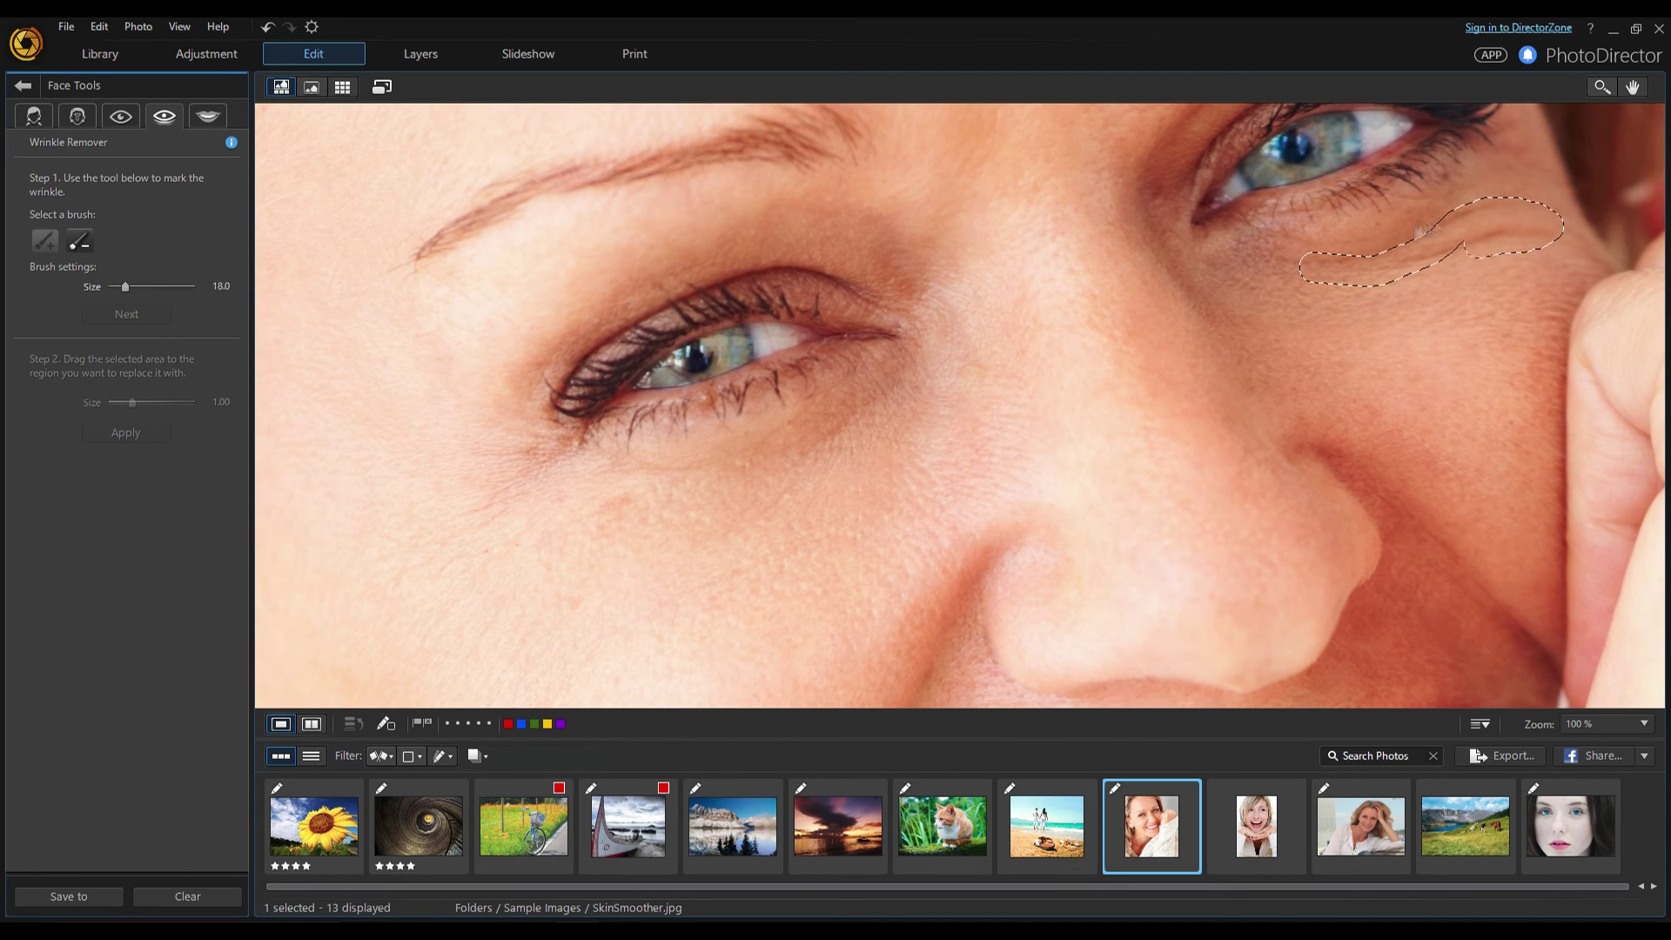
click(126, 314)
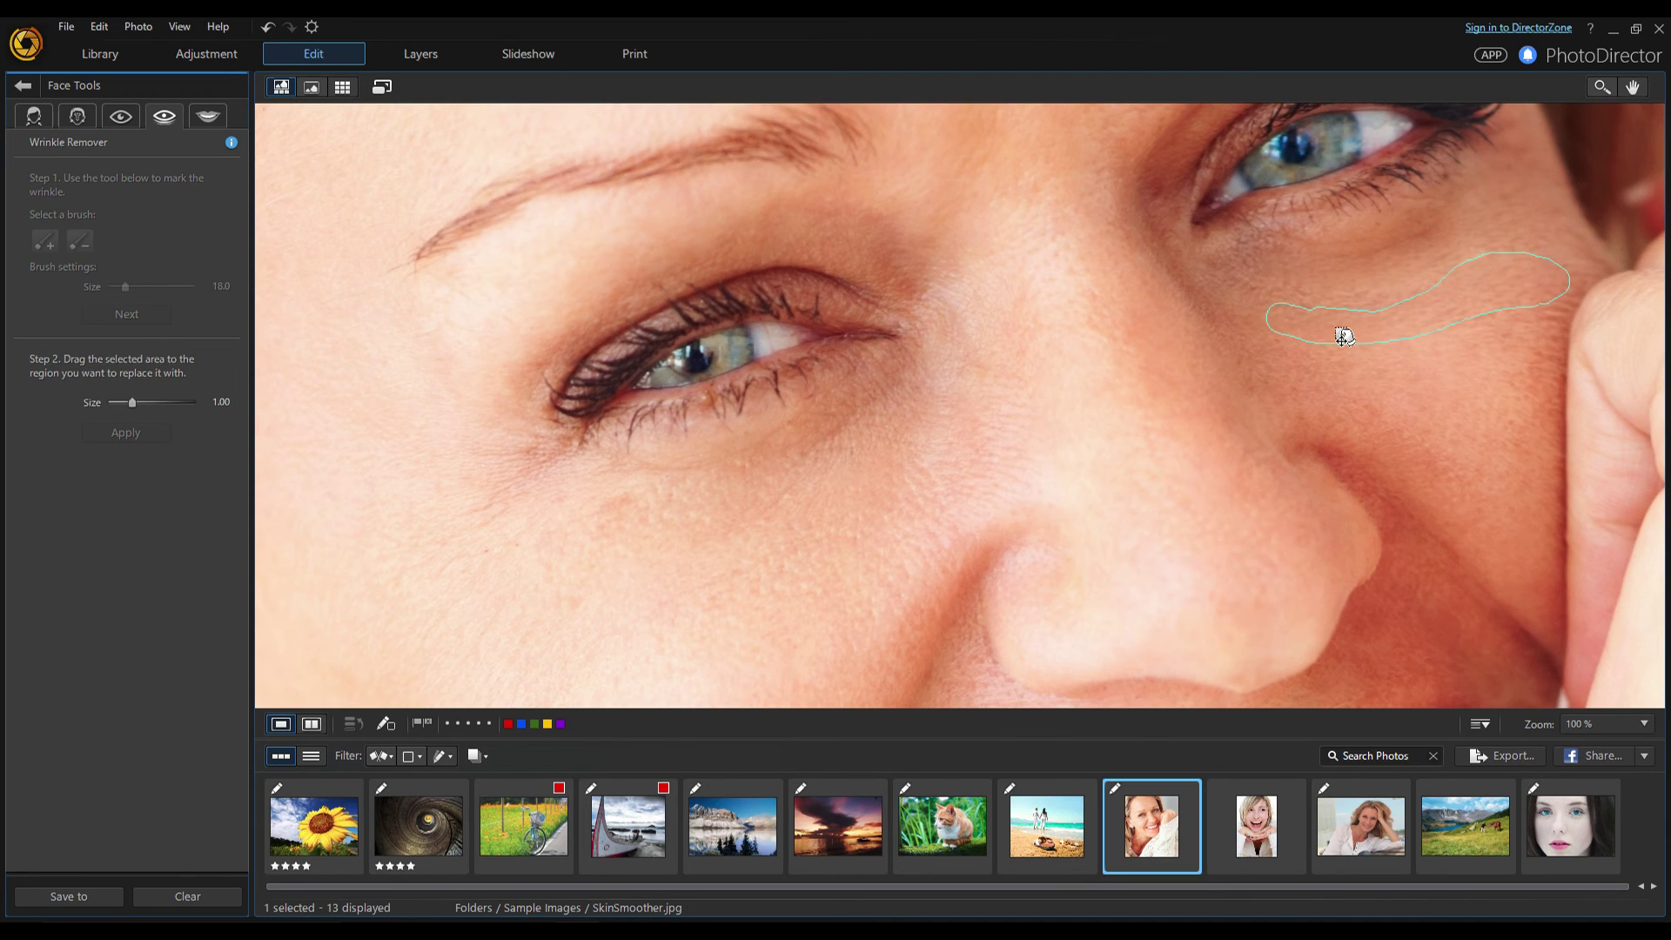
Set the woman's eye bag removal strength to 53 and inspect the area under her eye up close.
click(121, 116)
drag(86, 416, 135, 419)
click(1602, 87)
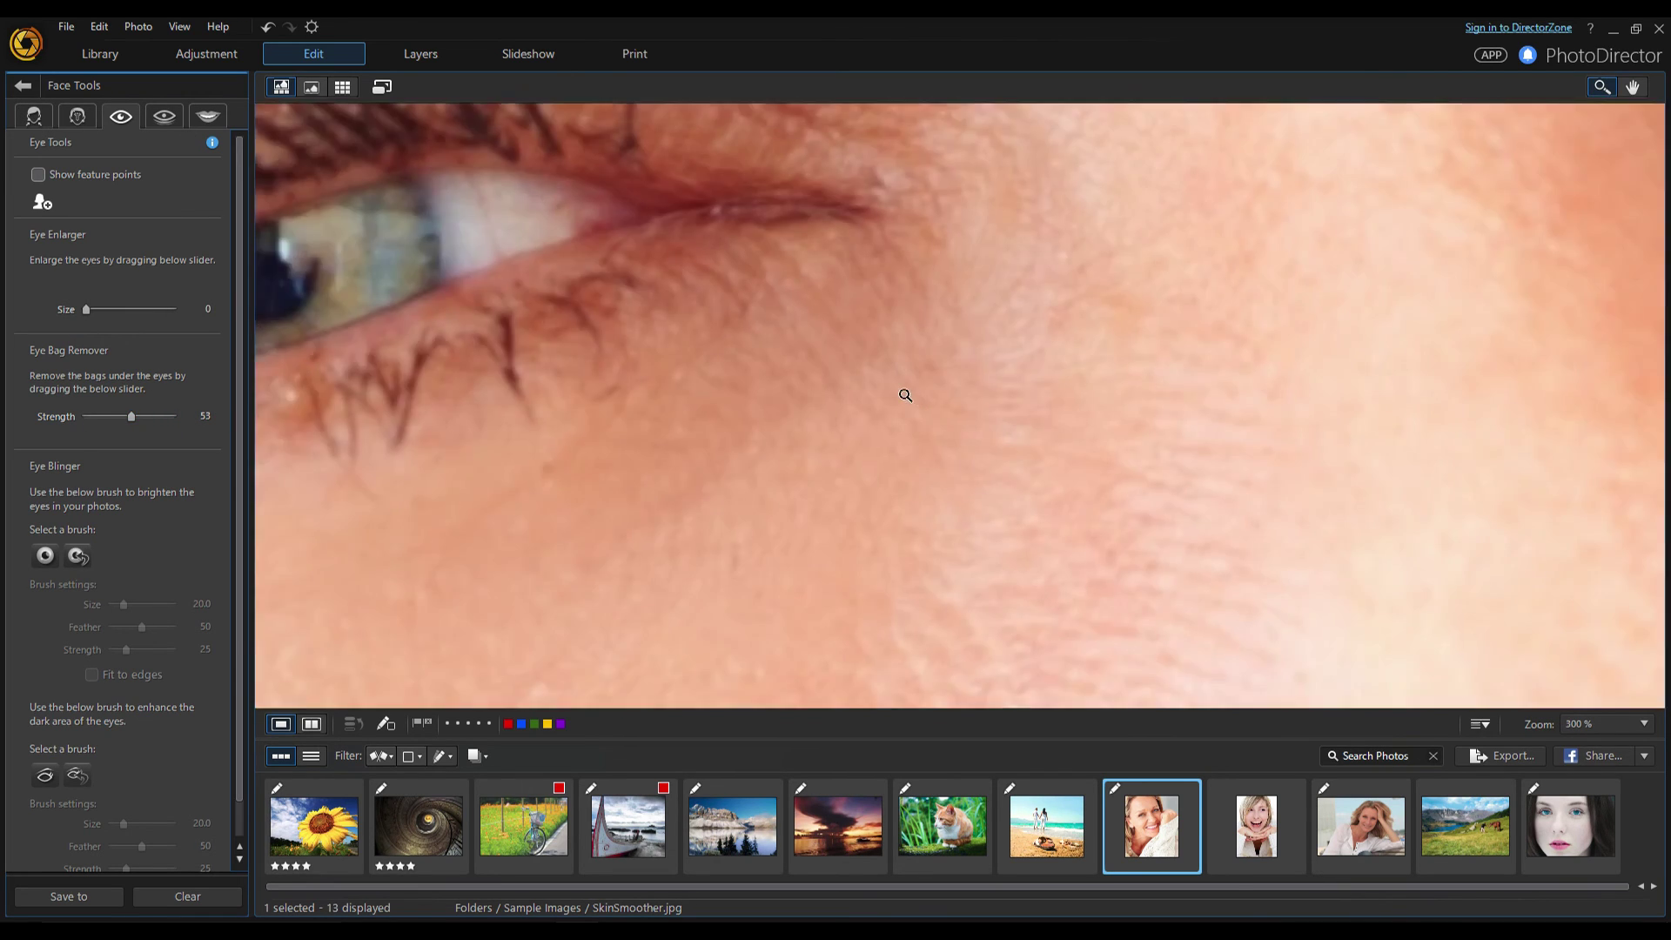
Save the woman's face edits as a virtual copy and open Skin Tools for it.
click(28, 92)
click(809, 537)
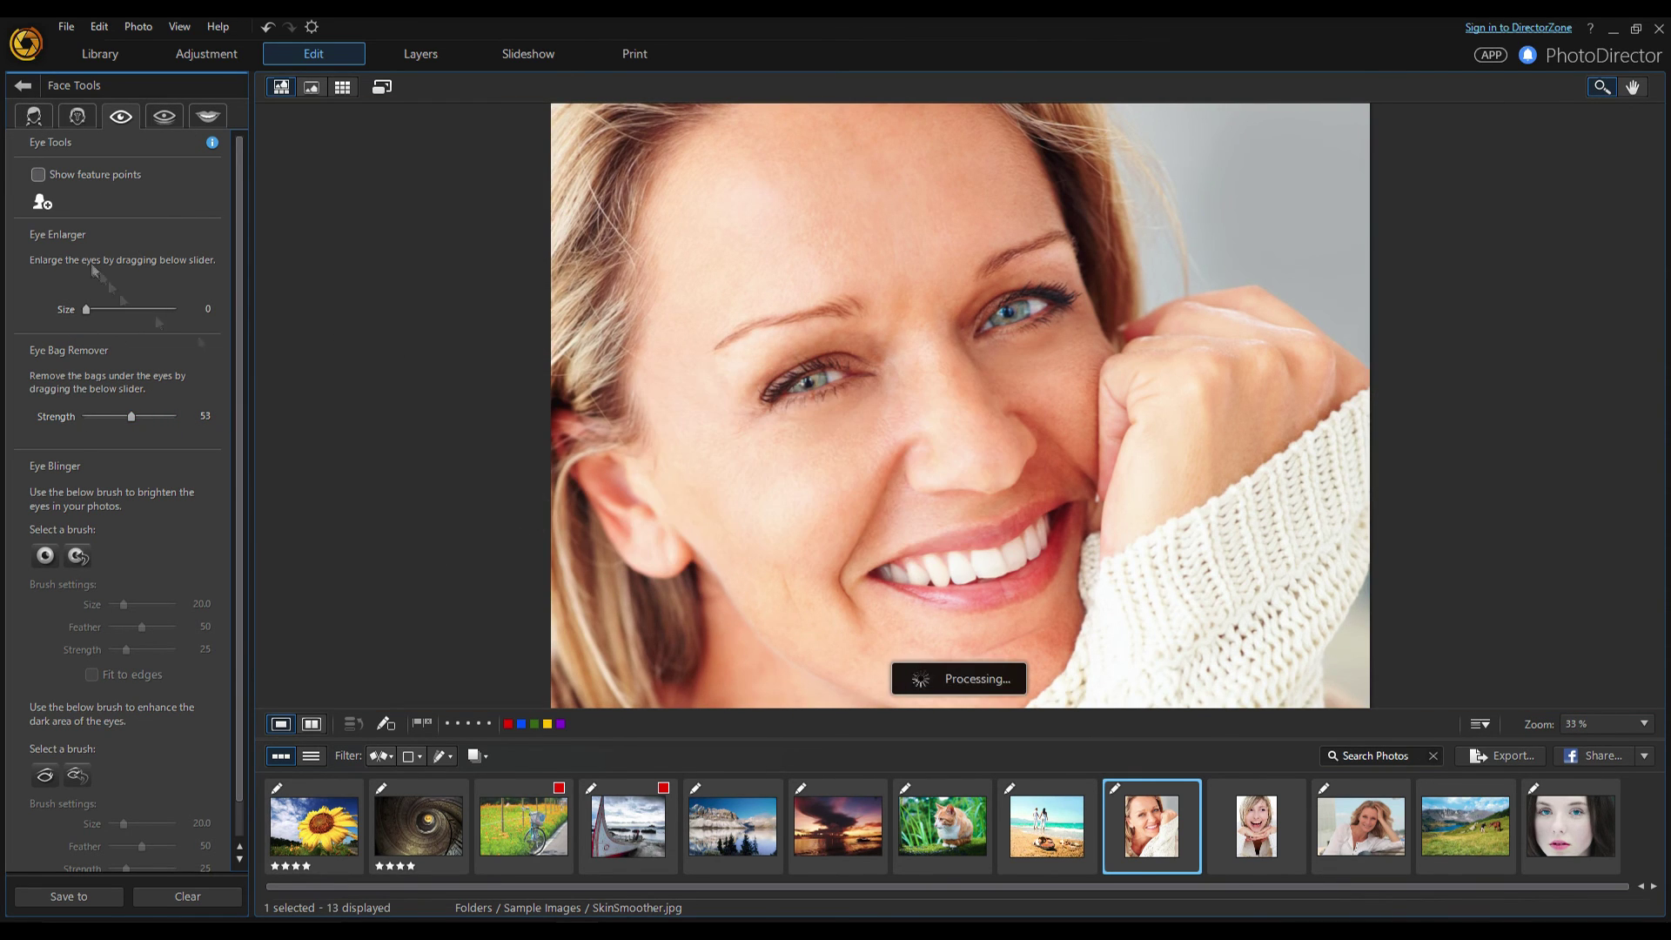
click(47, 141)
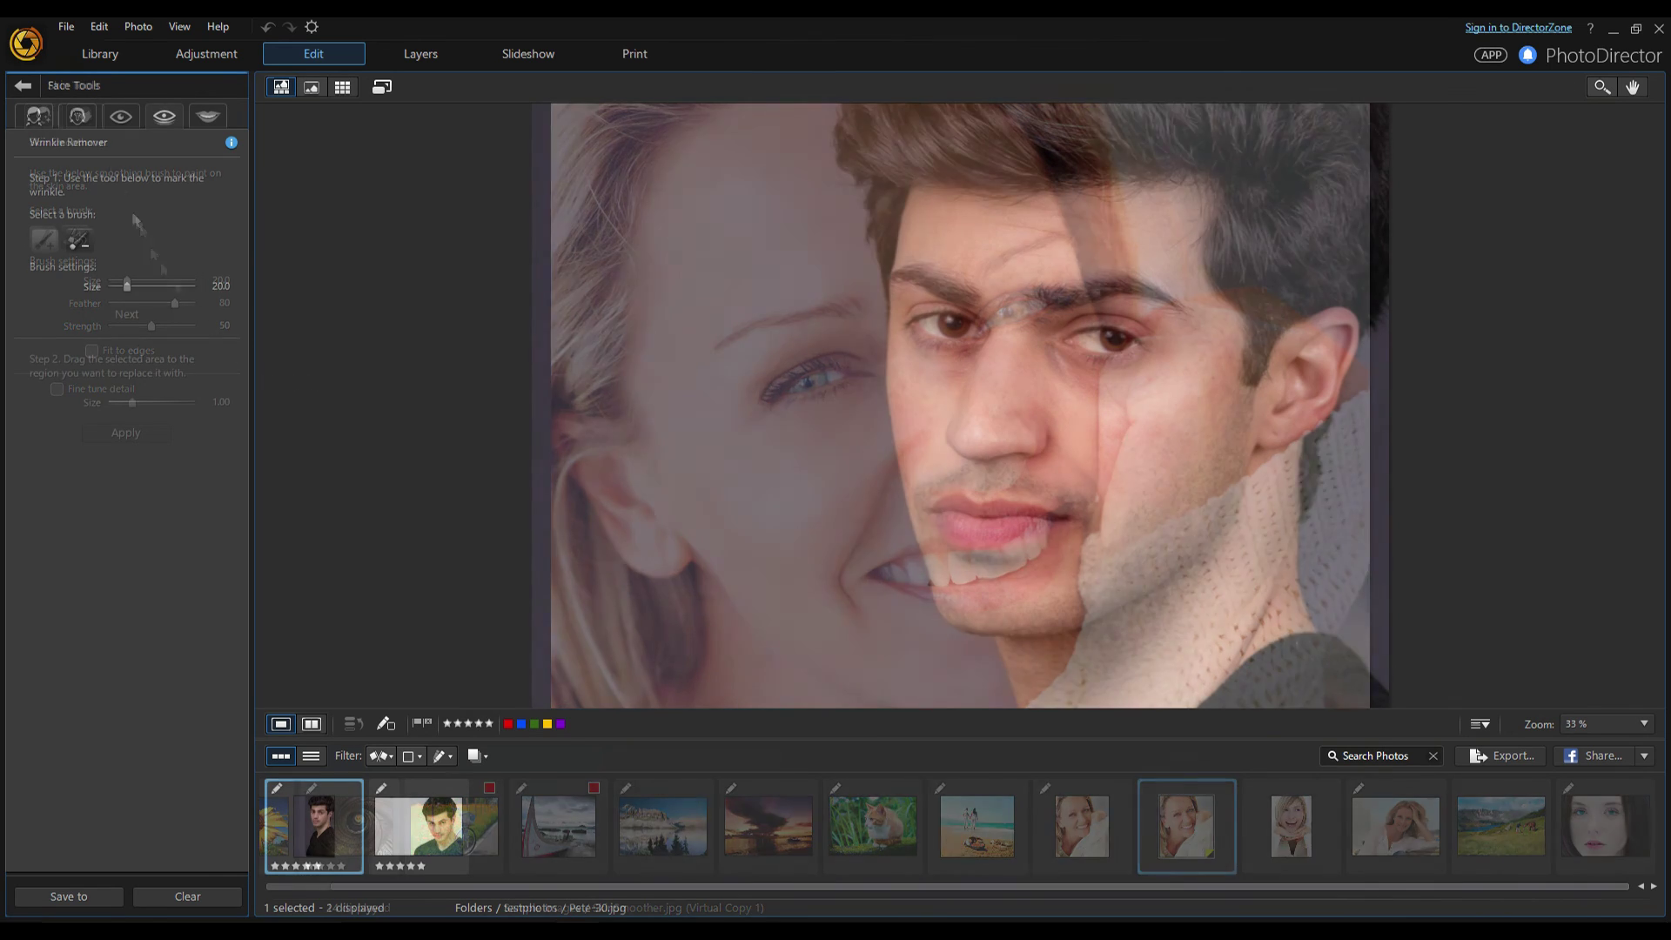
Raise the man's eye bag removal strength and save the edit as a virtual copy.
drag(87, 418, 163, 417)
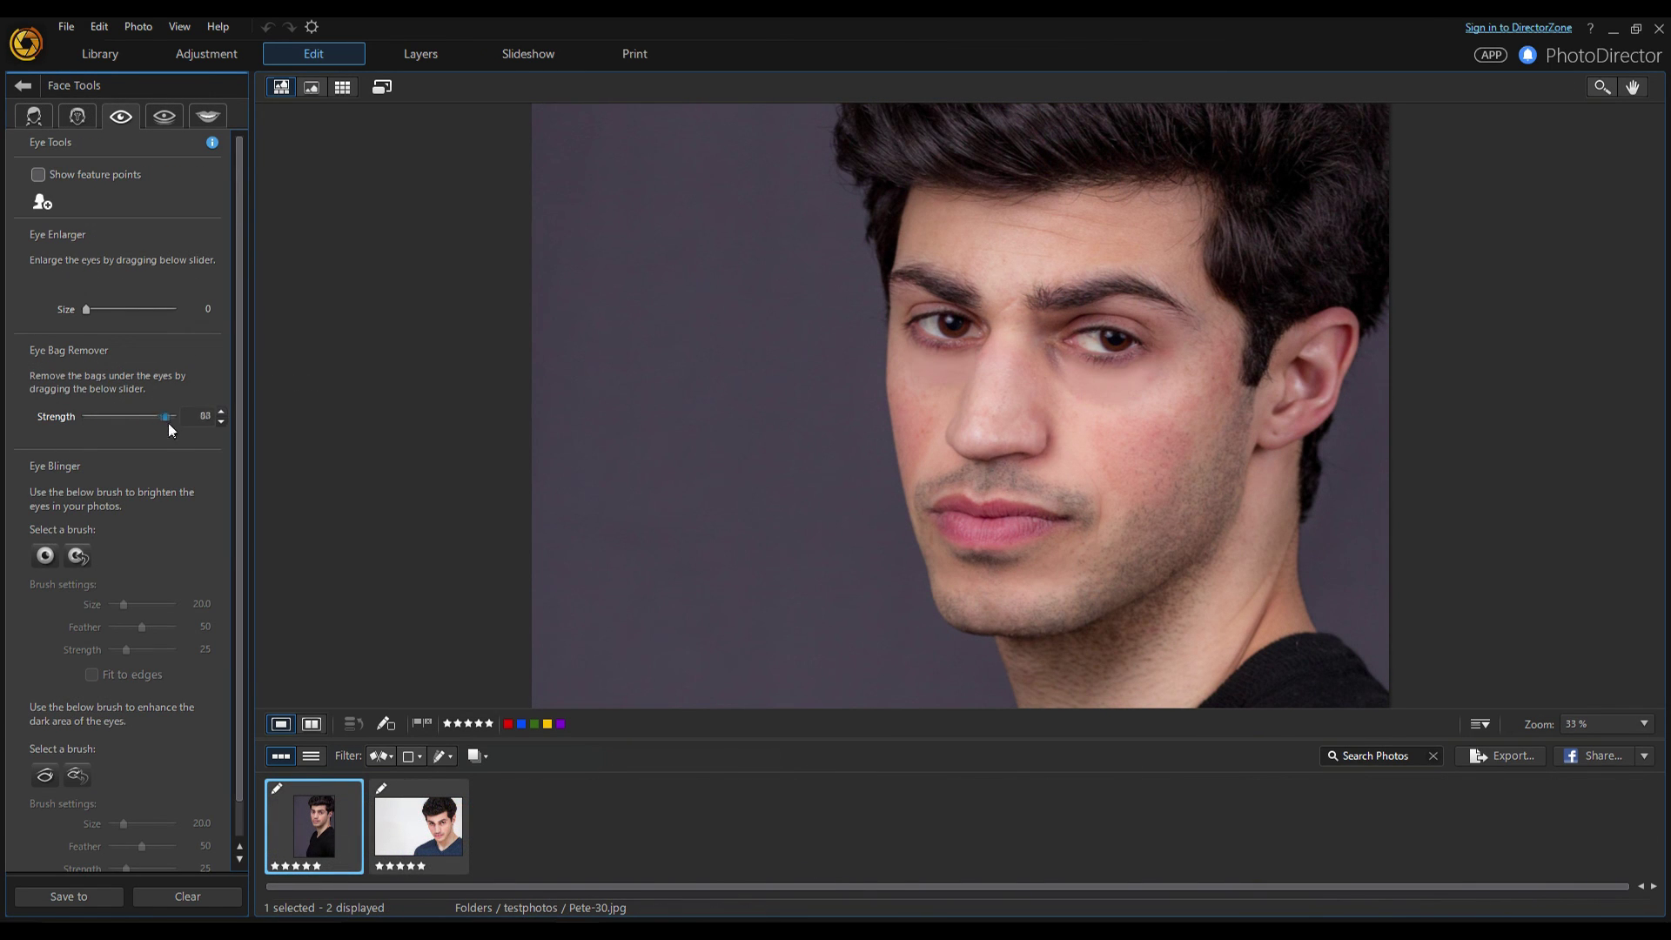
click(29, 92)
click(783, 550)
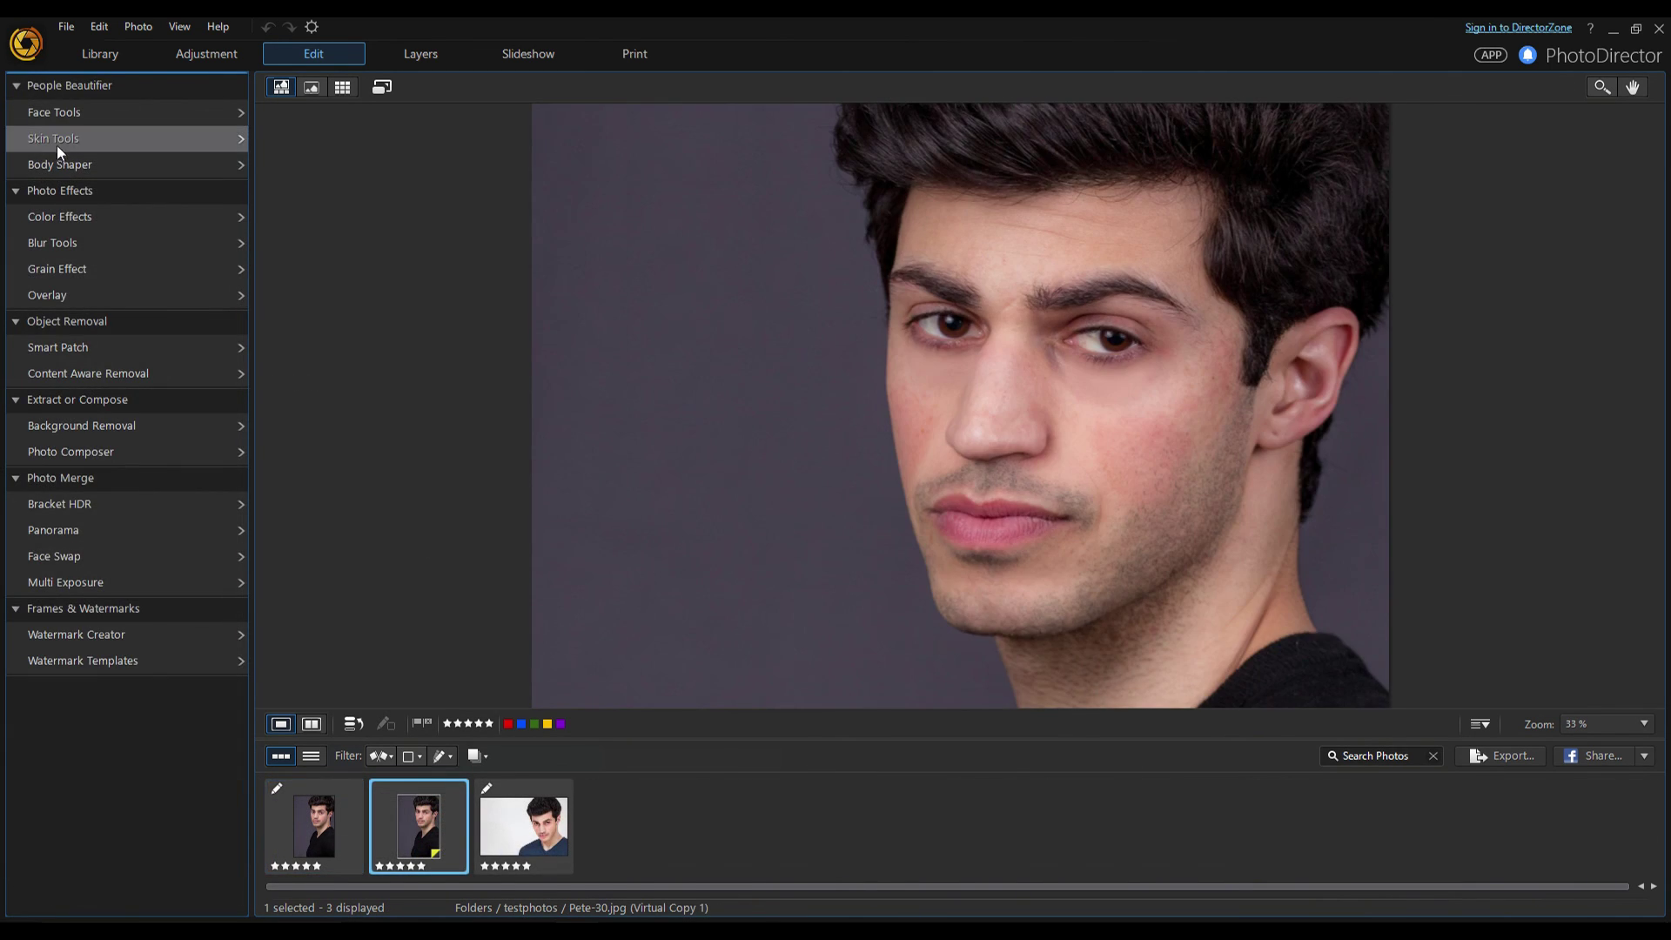
Smooth the man's facial skin in the virtual copy with the Skin Smoothener at size 18, feather 80 and strength 50.
click(57, 141)
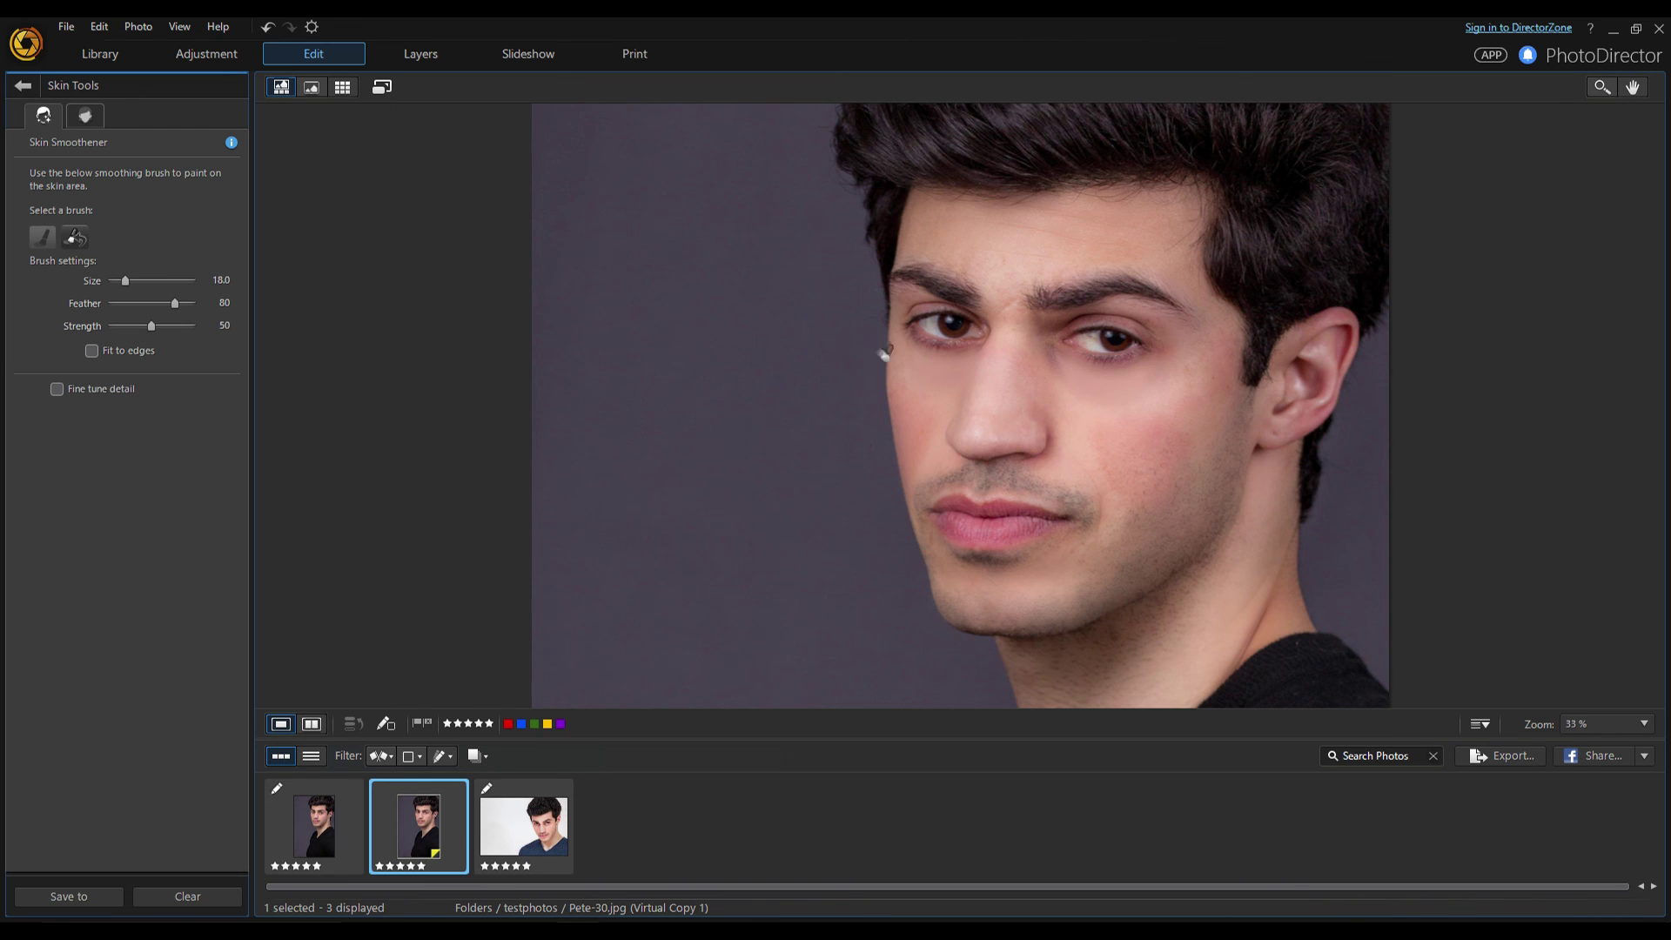
scroll(851, 275, down, 2)
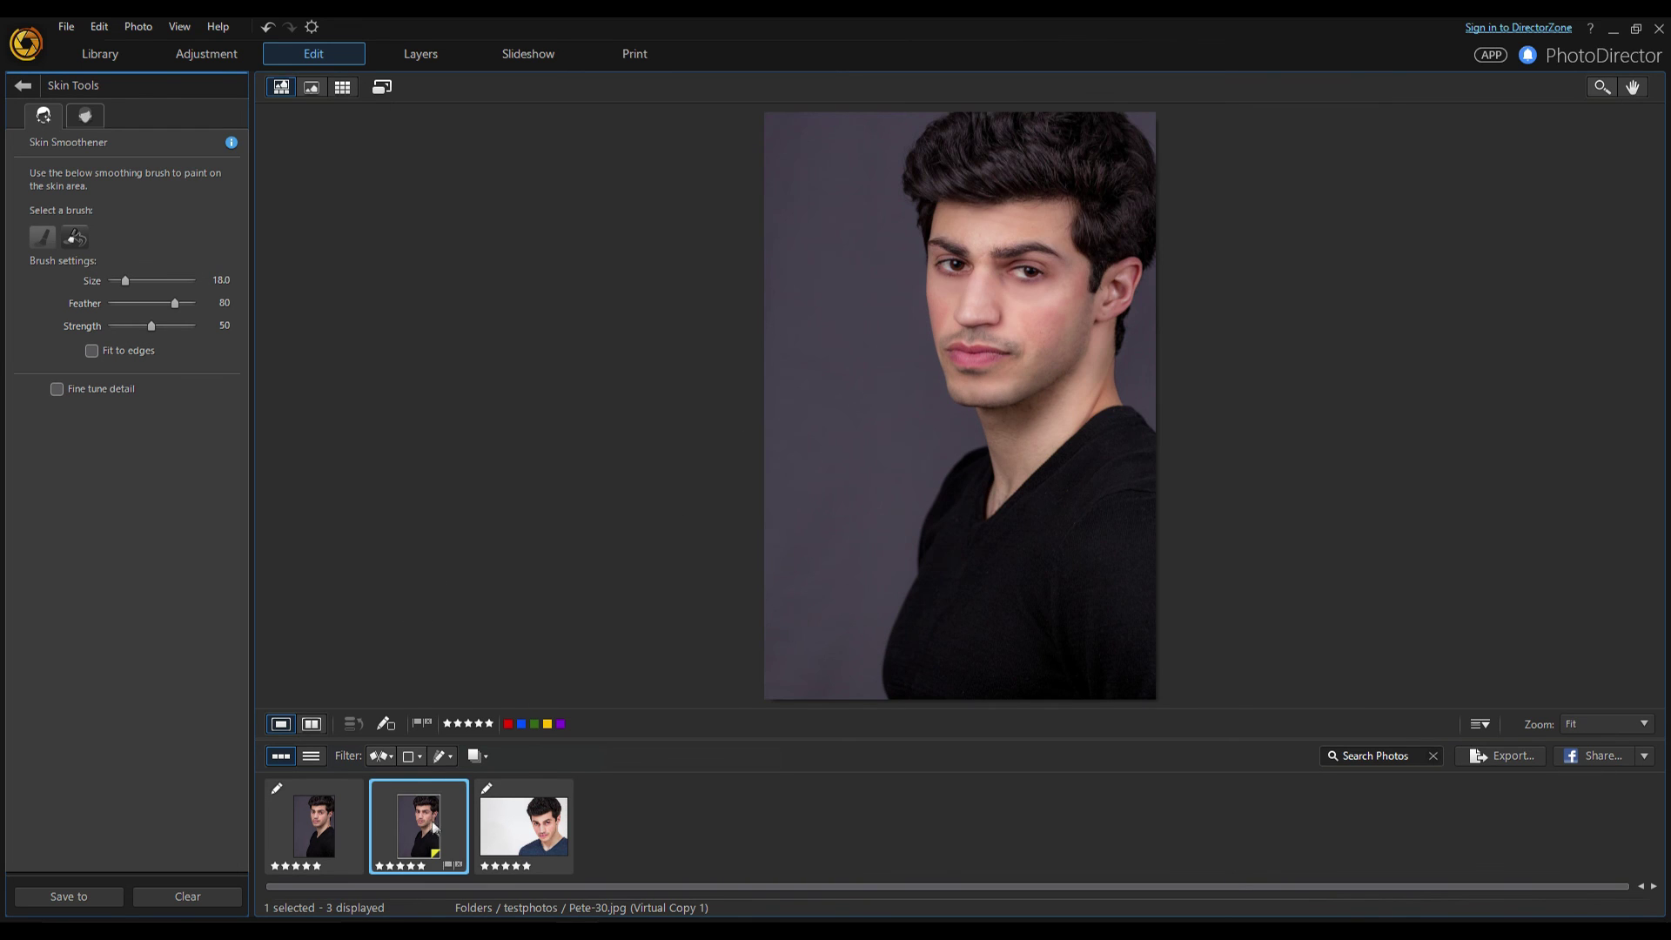